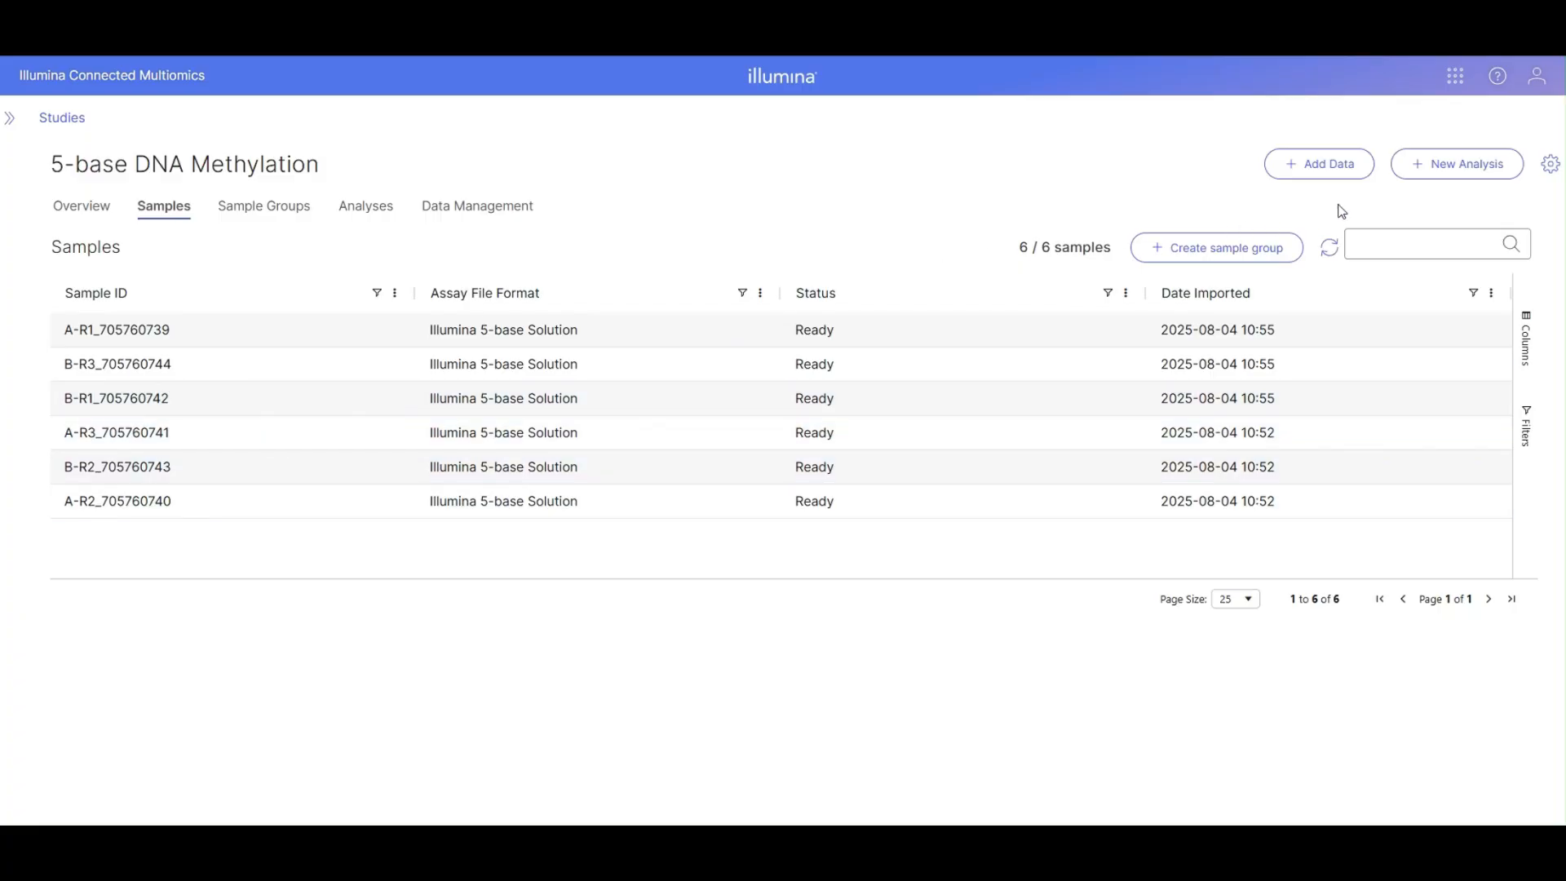
Run a new analysis named "5-base demo" of type Custom: 5-base Methylation on all Illumina 5-Base Solution samples
left_click(1469, 167)
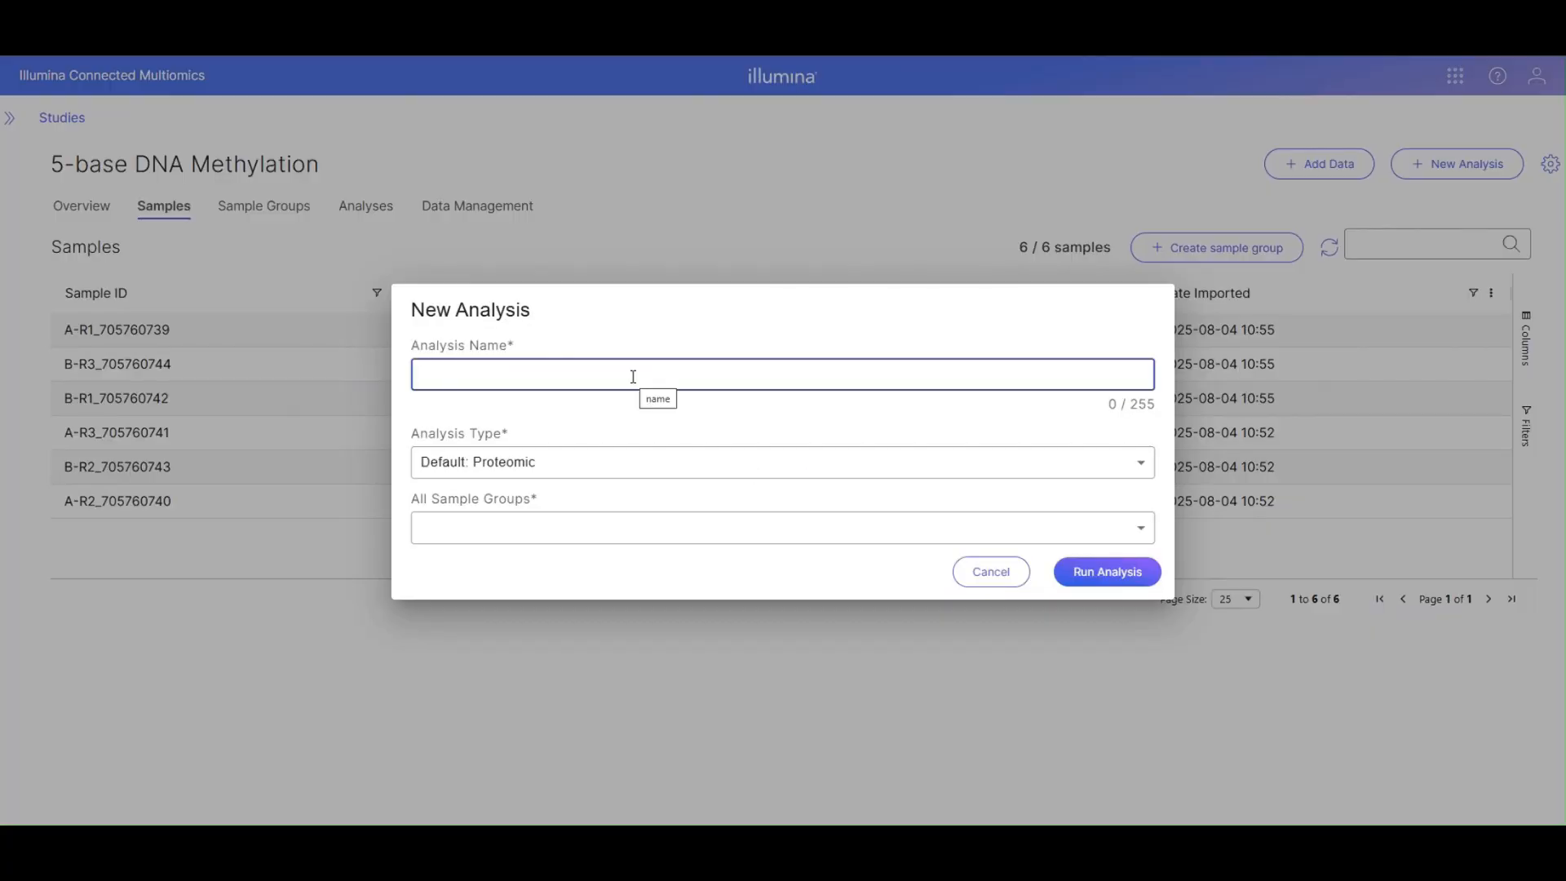
type("5")
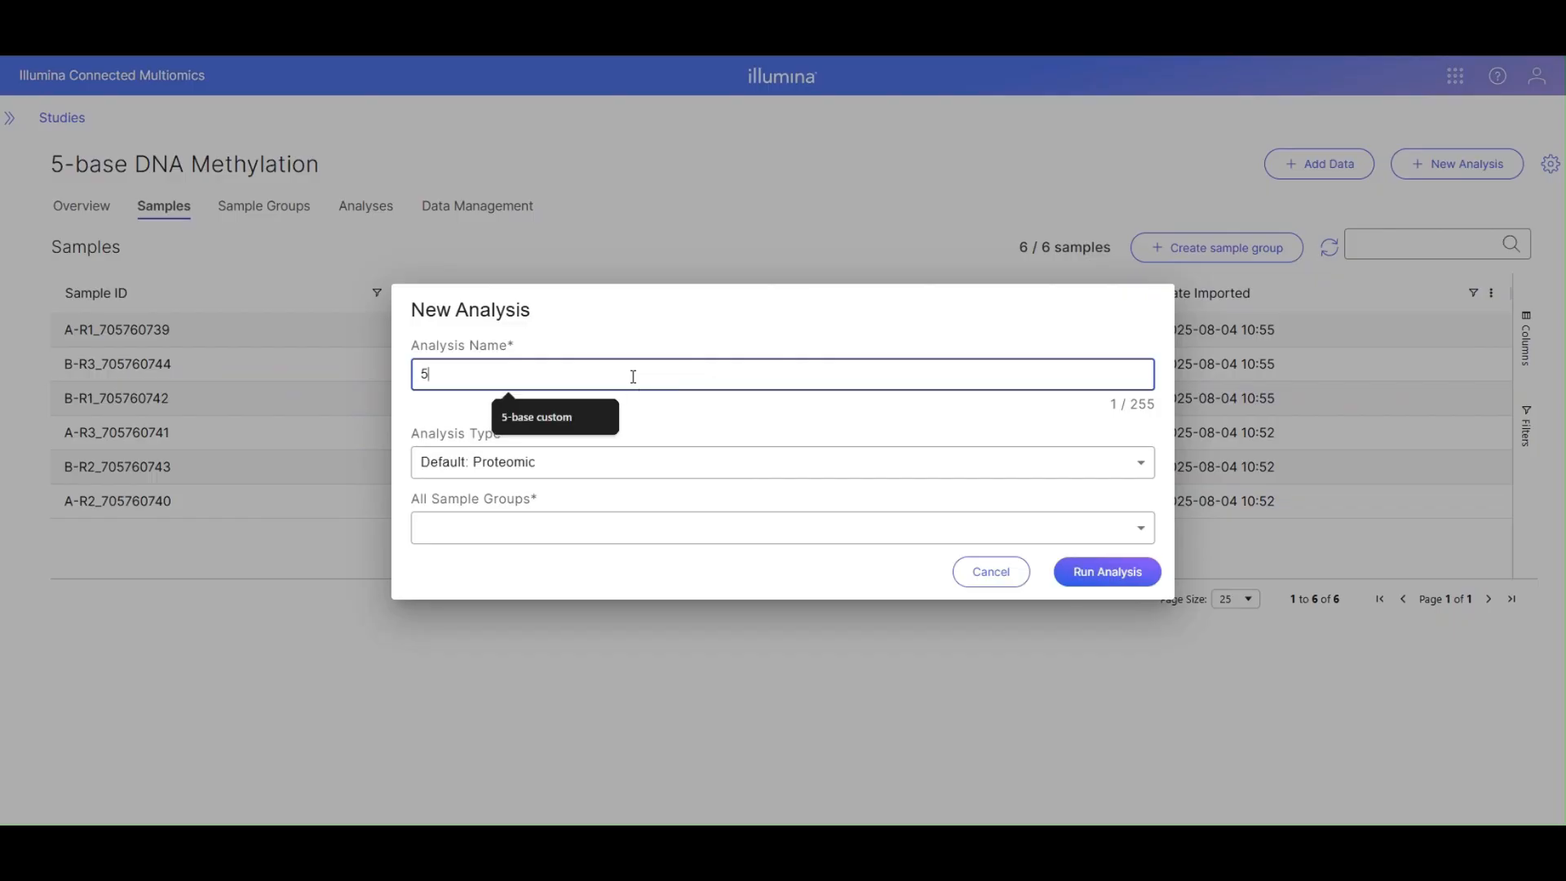
type("-base demo")
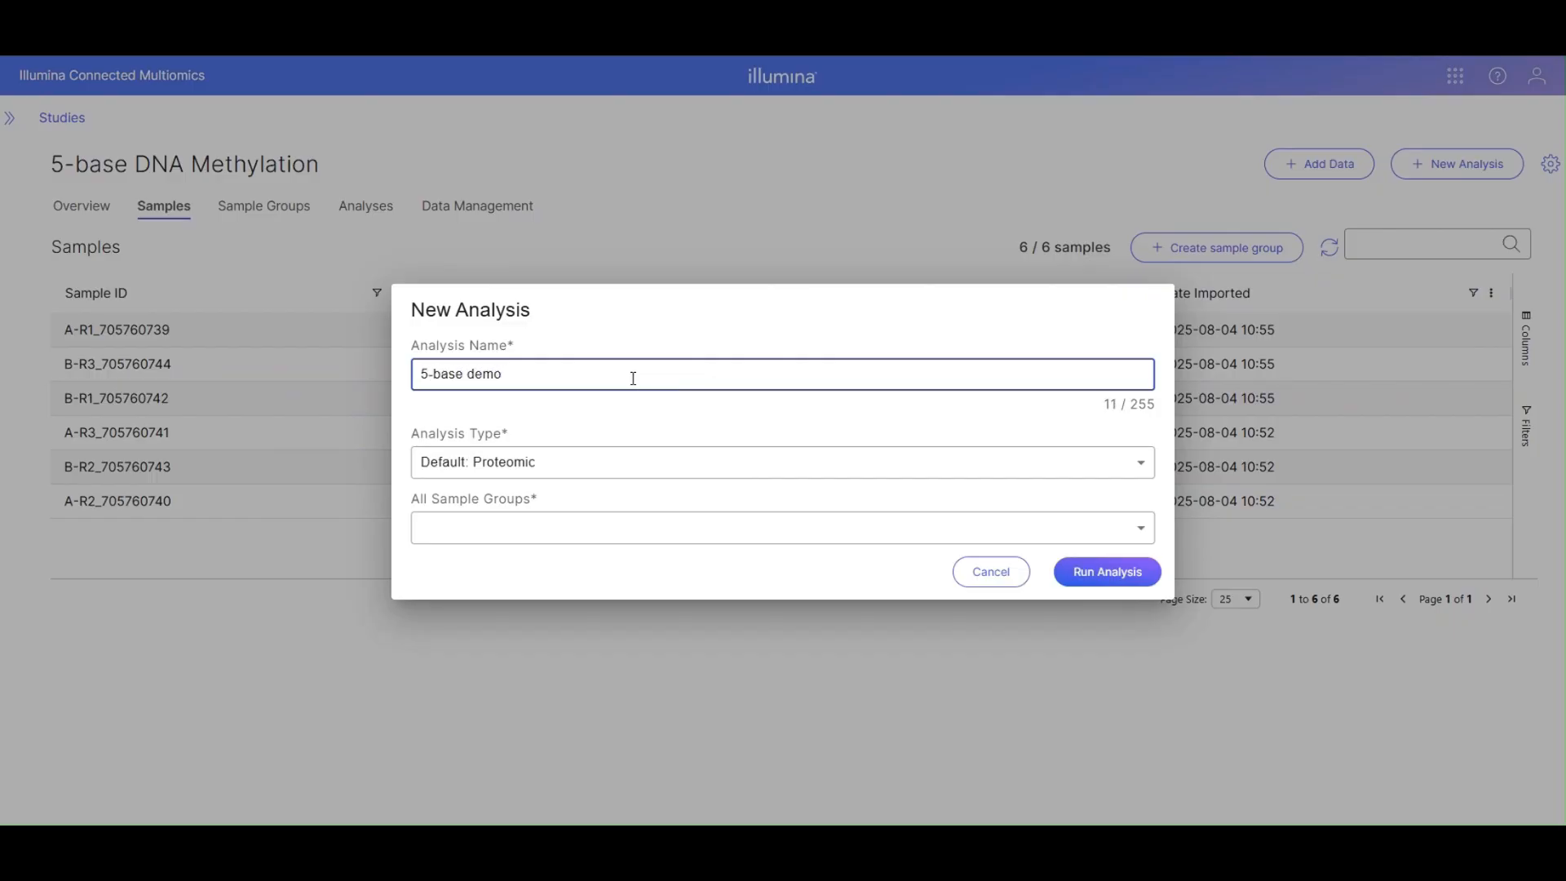
left_click(604, 469)
scroll(615, 603, "down", 1)
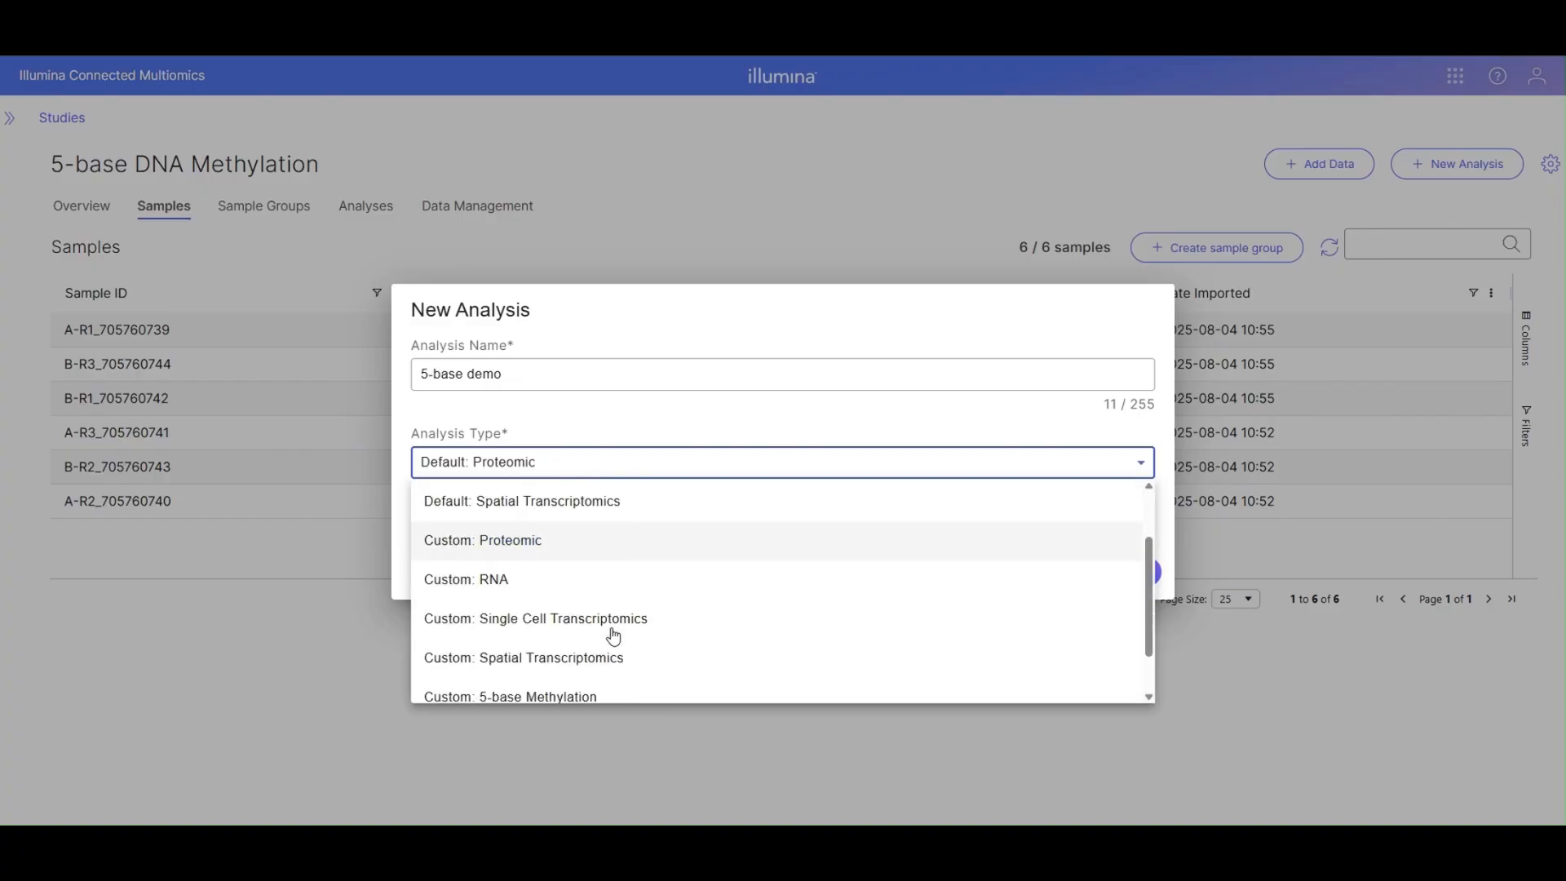
scroll(608, 638, "down", 1)
left_click(587, 635)
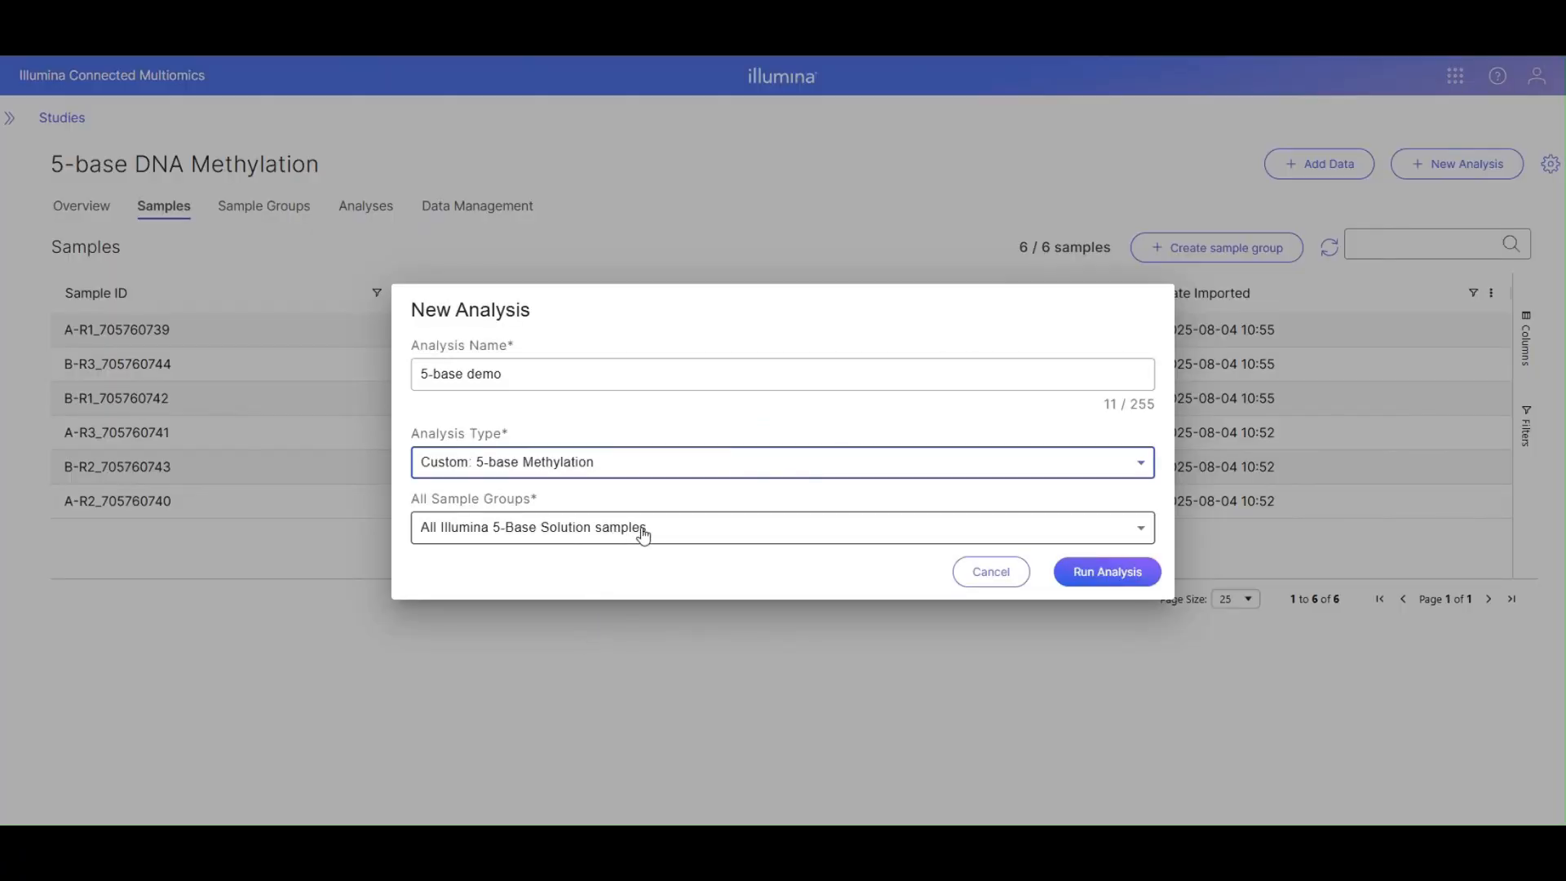
left_click(644, 530)
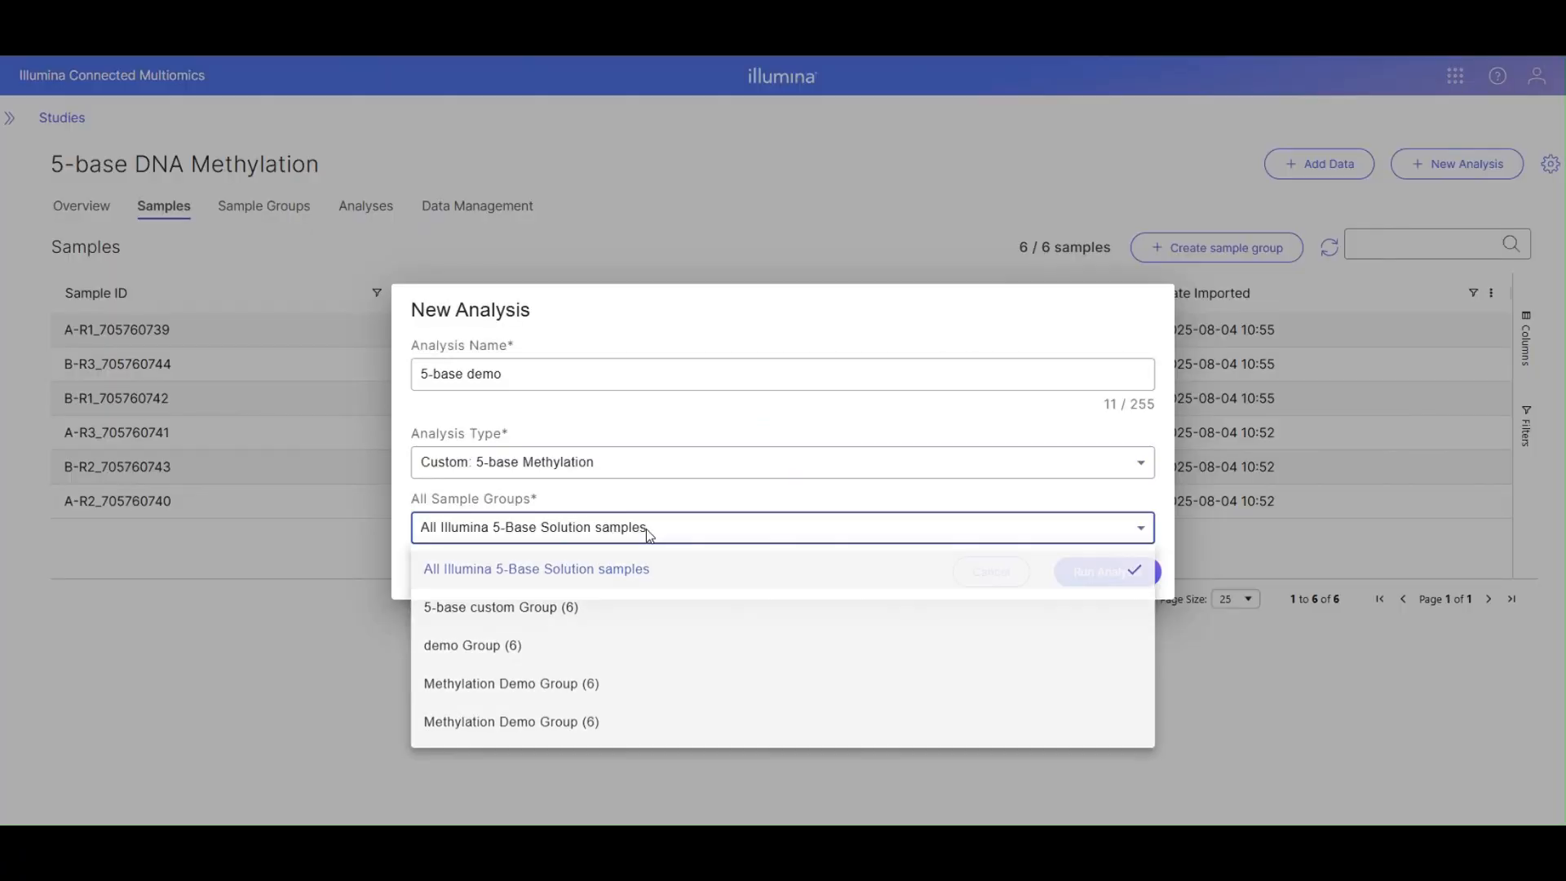
left_click(646, 528)
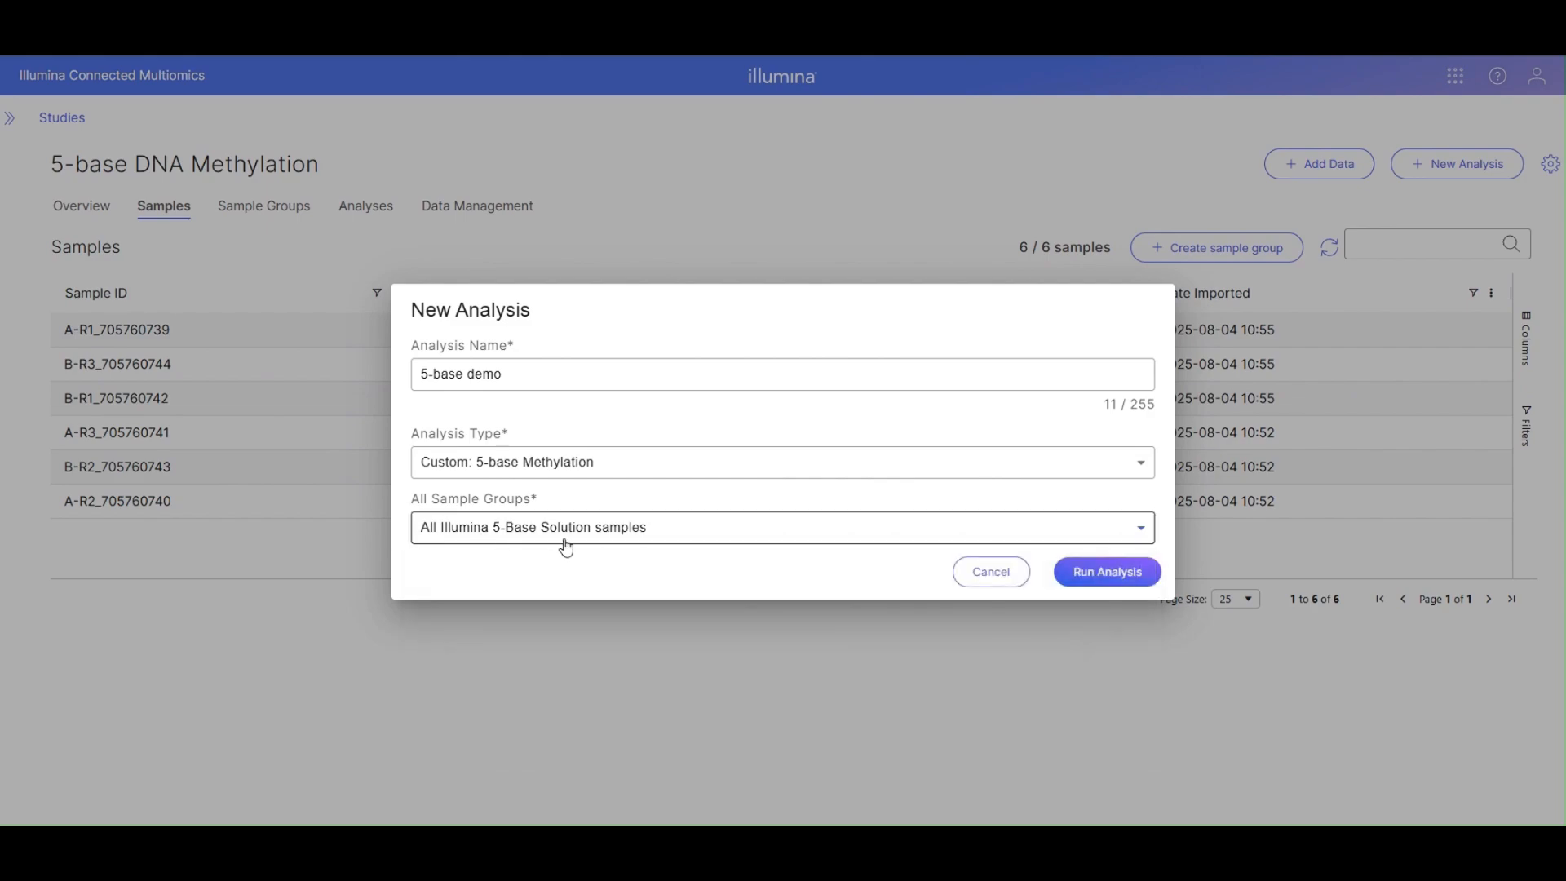
left_click(1084, 576)
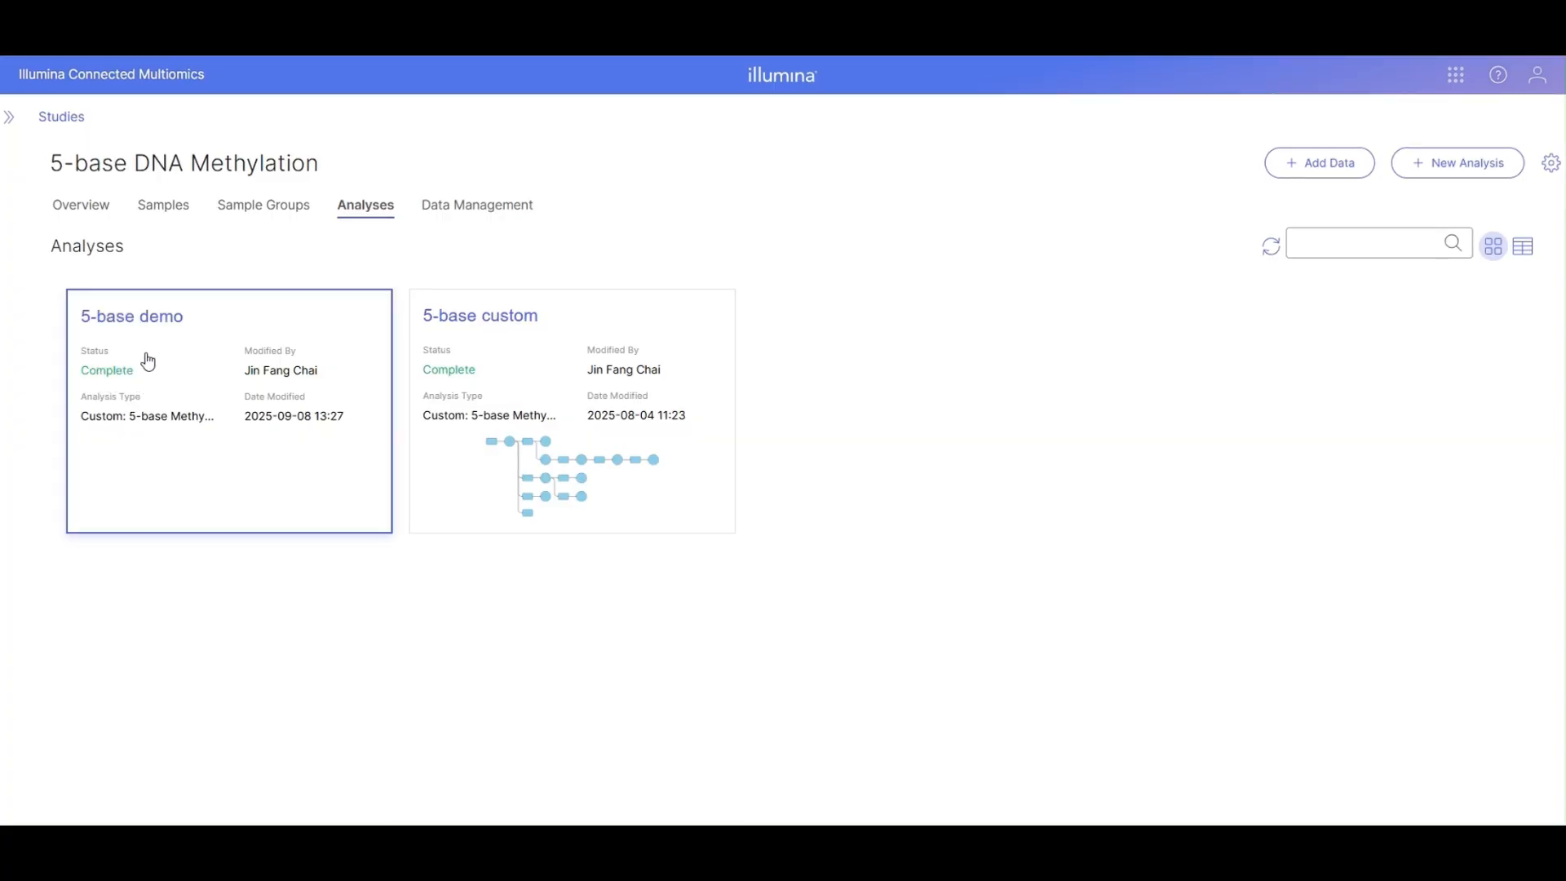
Open the 5-base demo analysis and add a categorical sample attribute named sample_group to its metadata
left_click(160, 318)
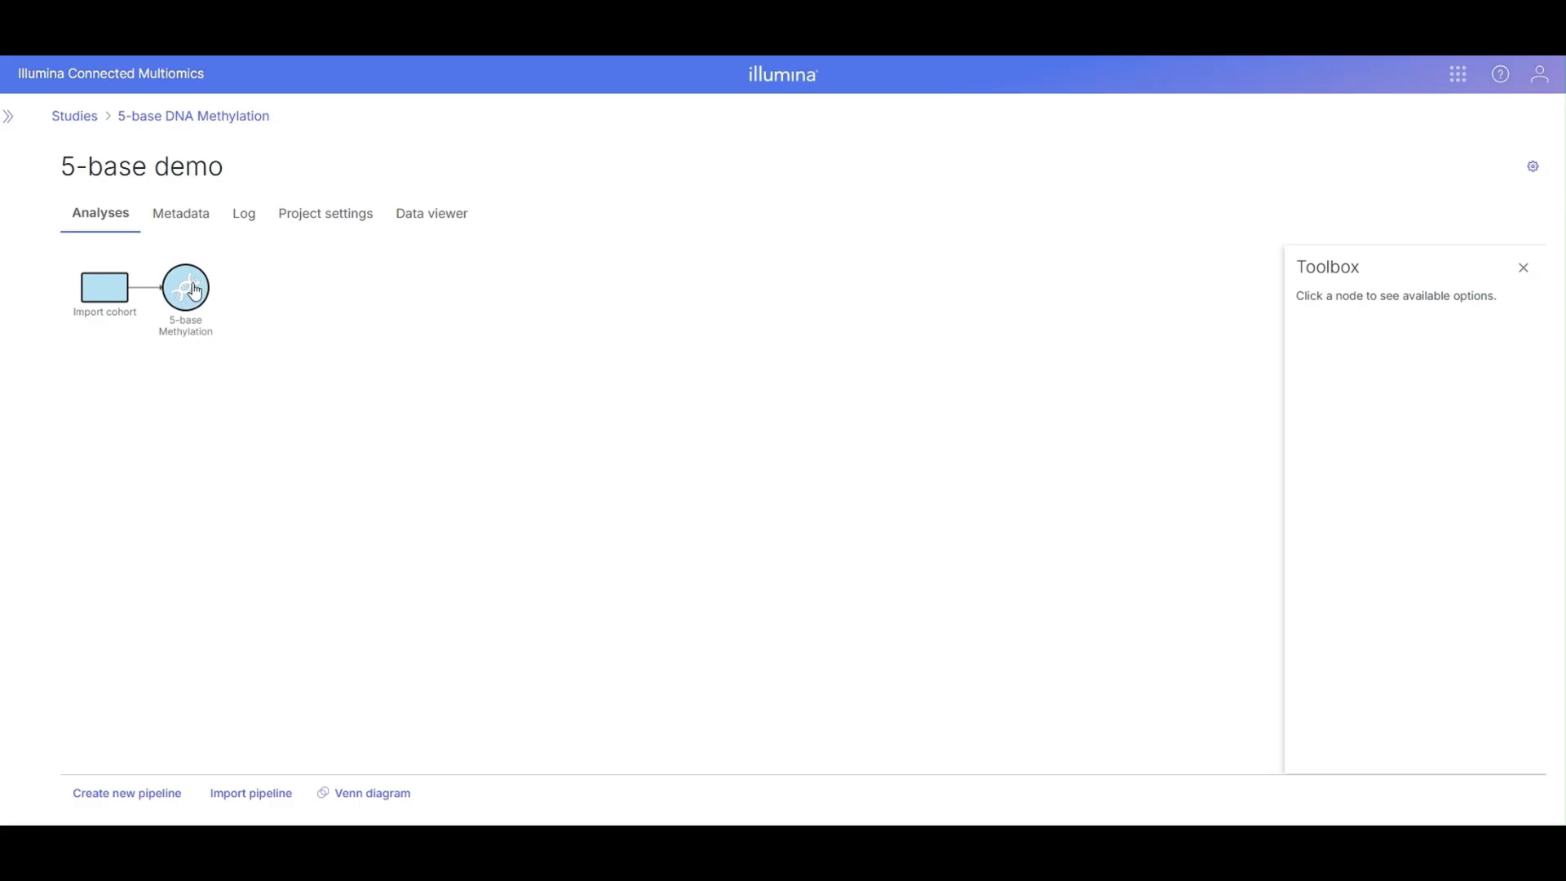
mouse_move(194, 290)
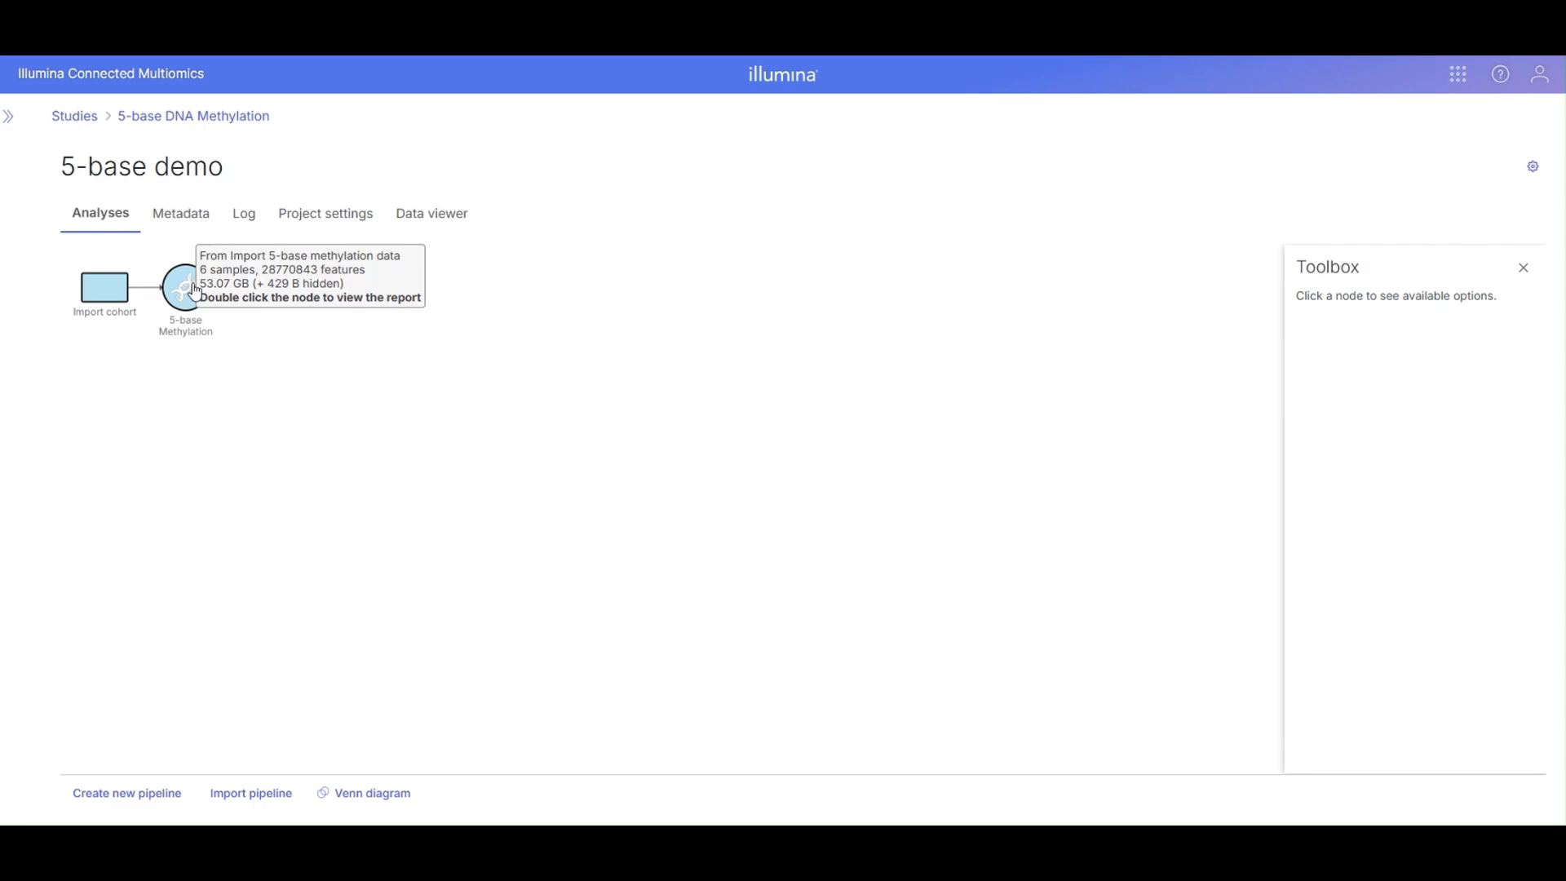
left_click(190, 216)
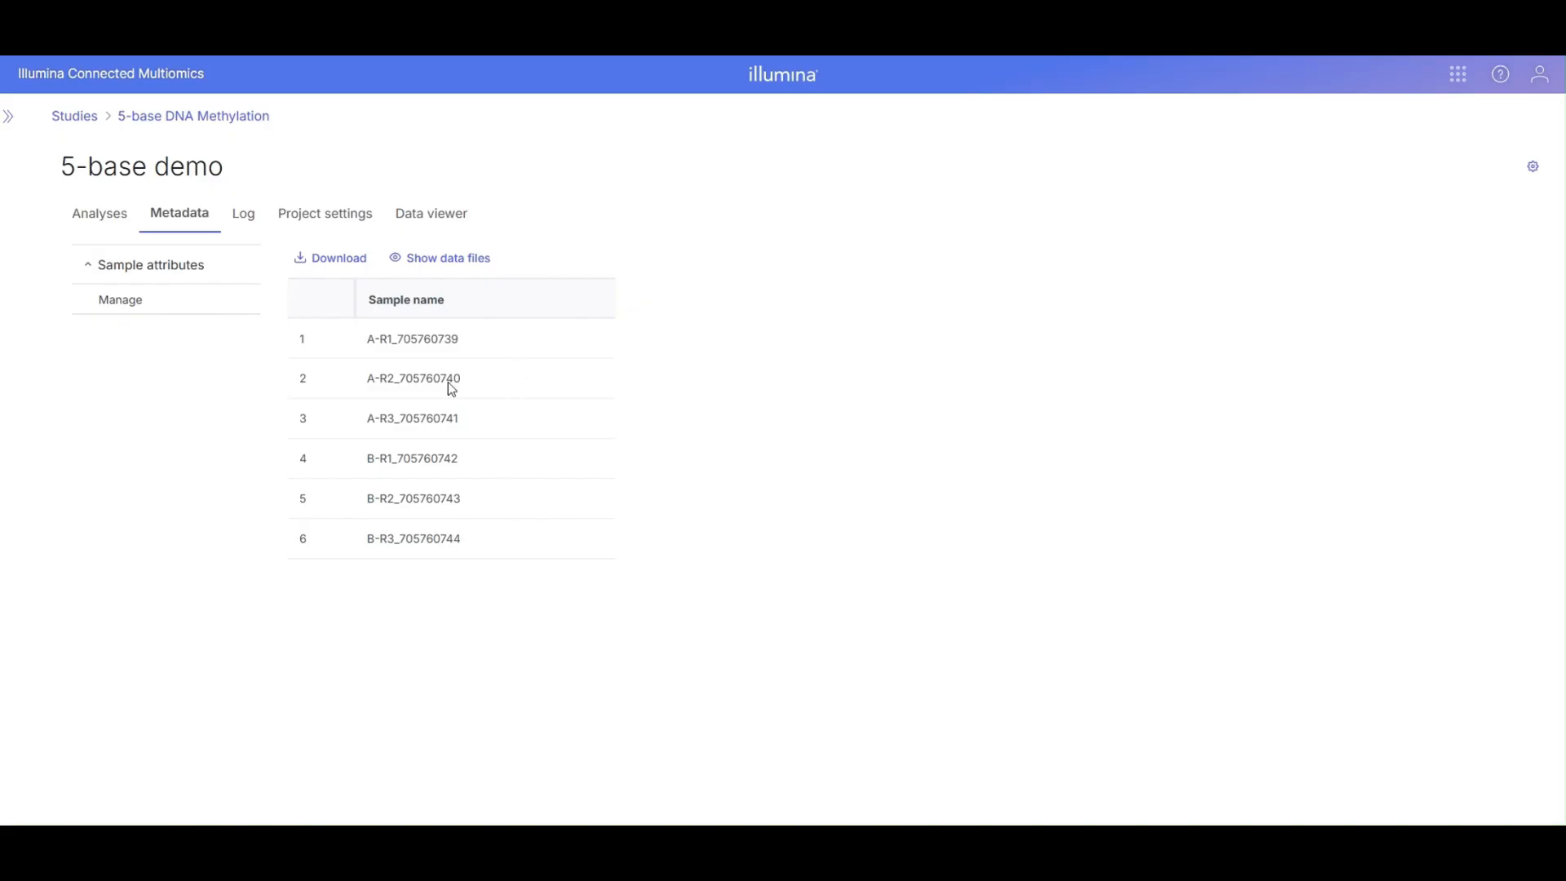
left_click(162, 312)
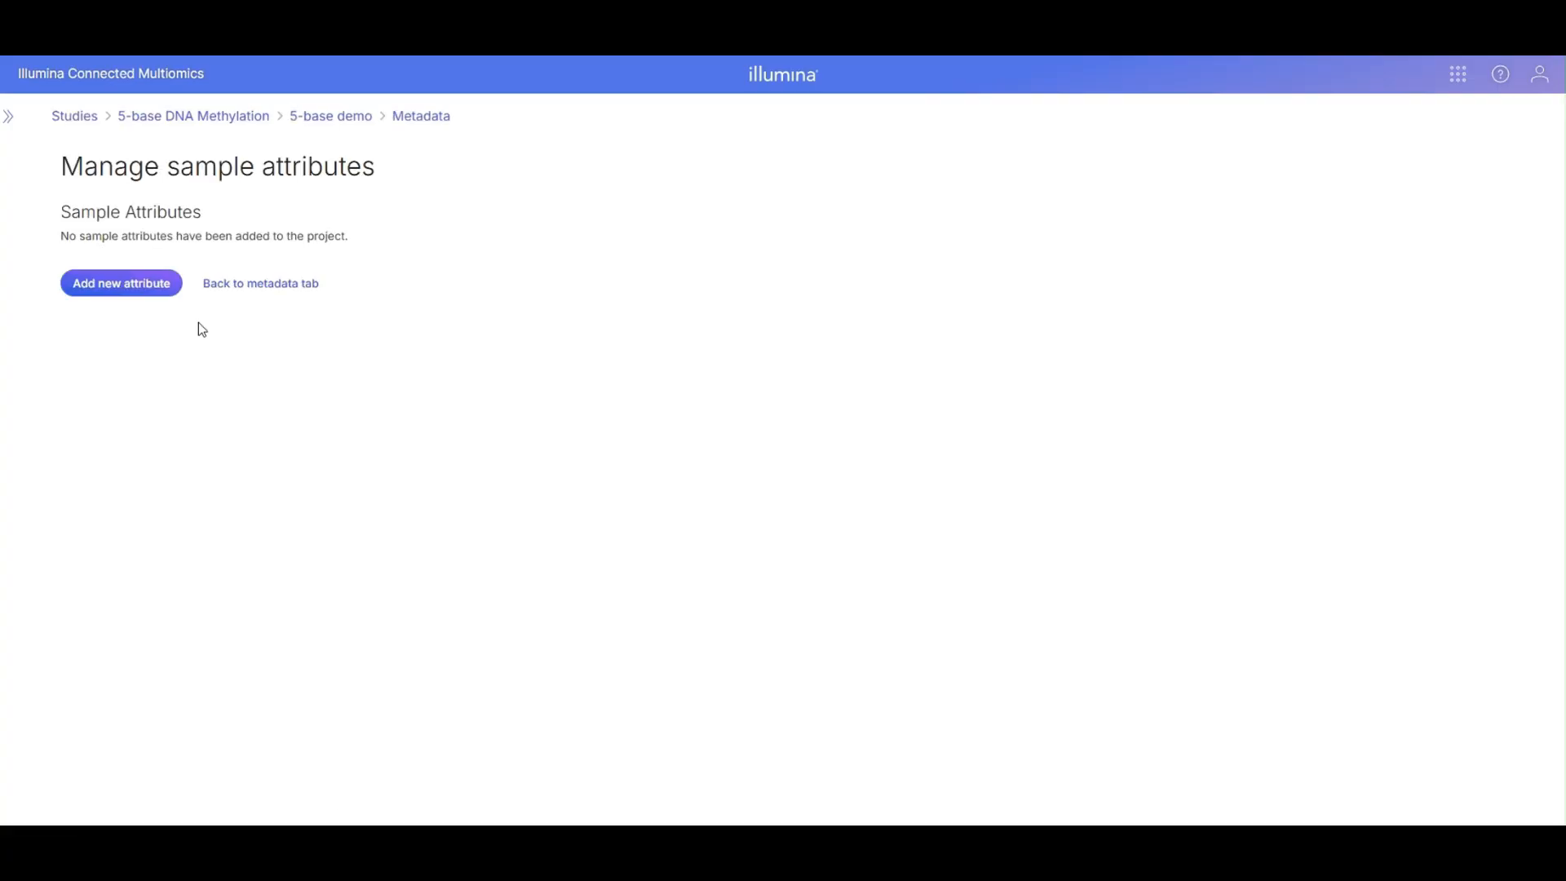
left_click(163, 289)
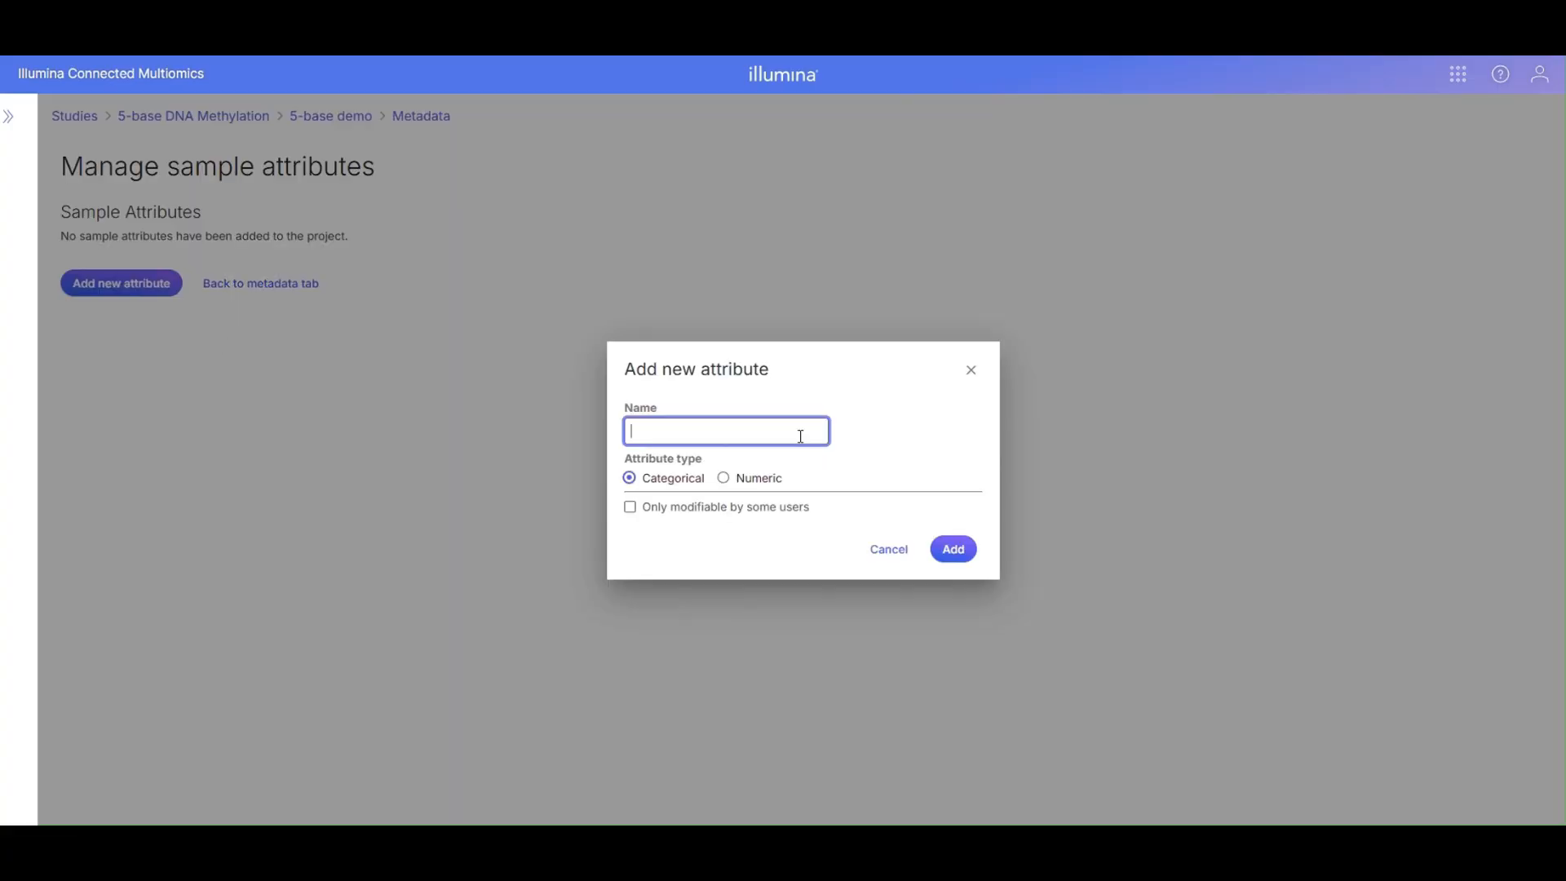
type("sample_group")
left_click(953, 555)
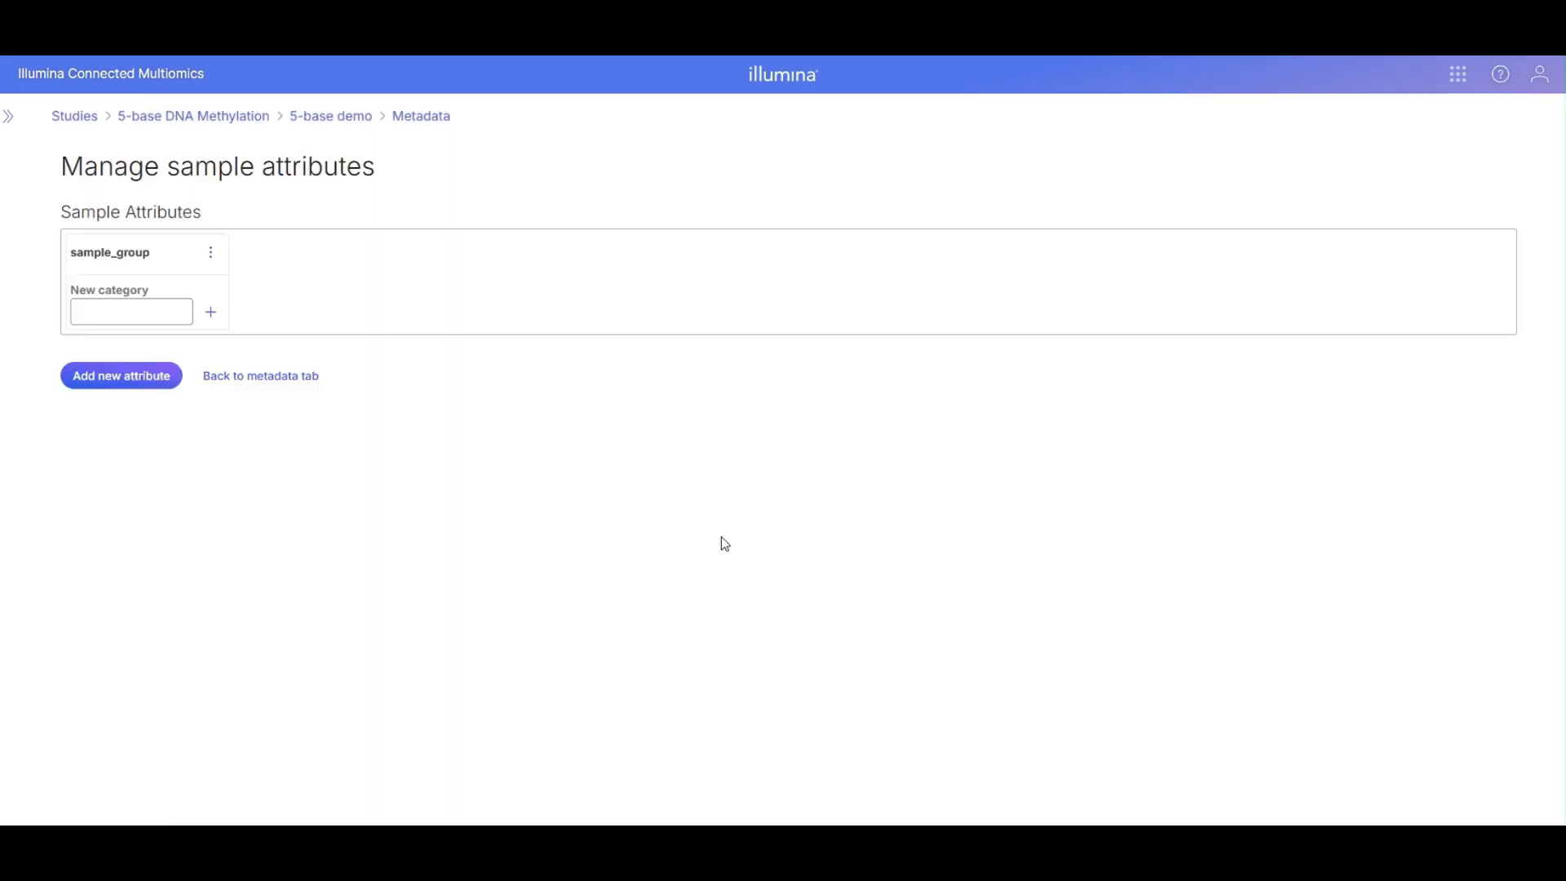
Add the categories A and B to the sample_group attribute and return to the metadata table
left_click(160, 312)
type("A")
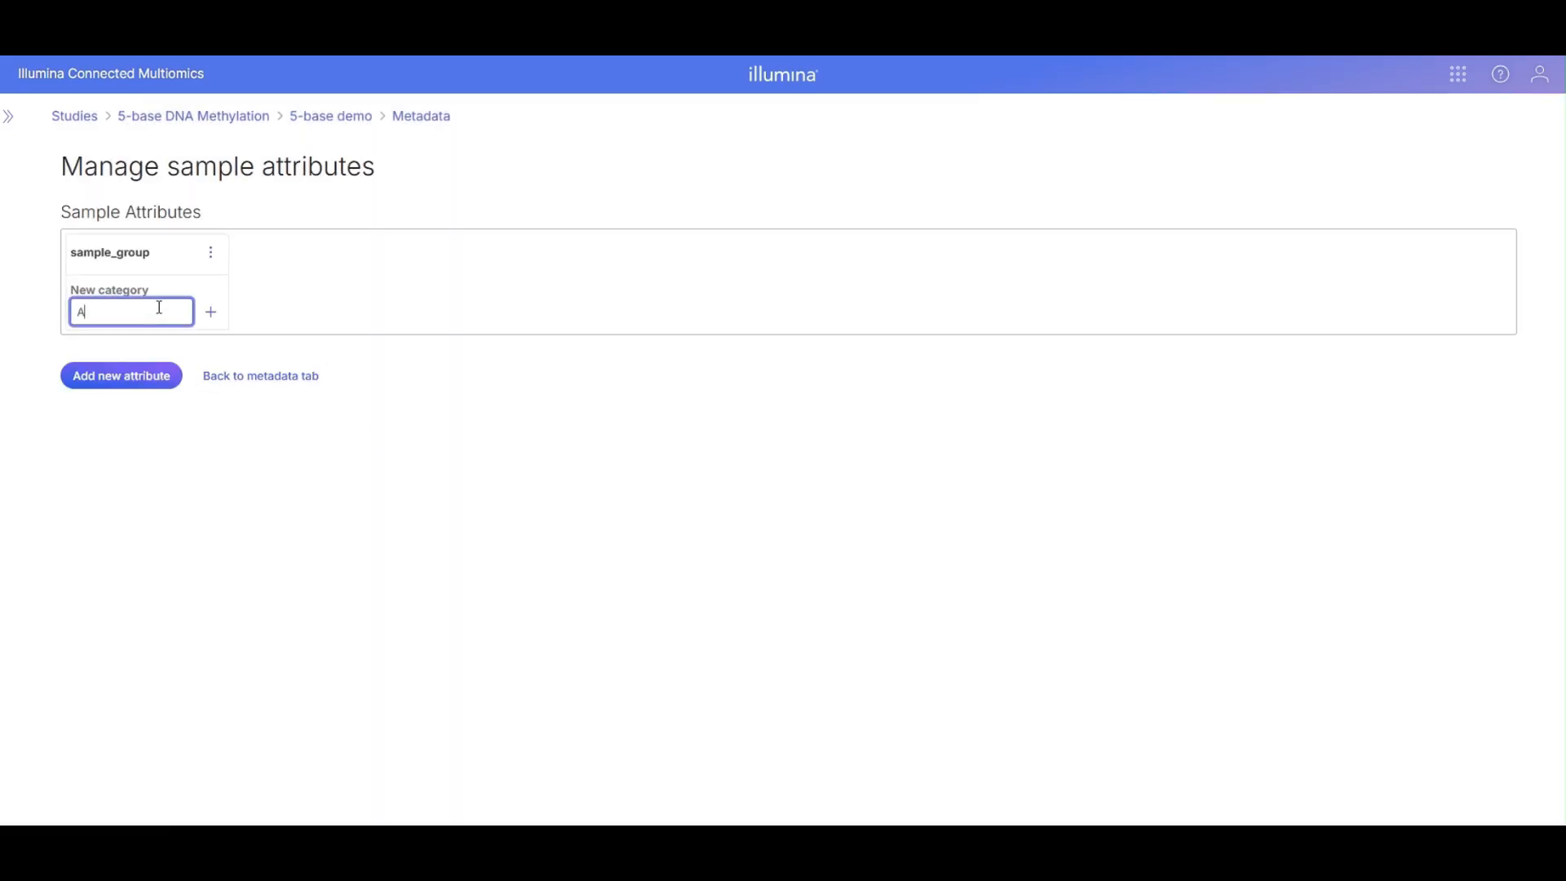
left_click(211, 313)
left_click(138, 362)
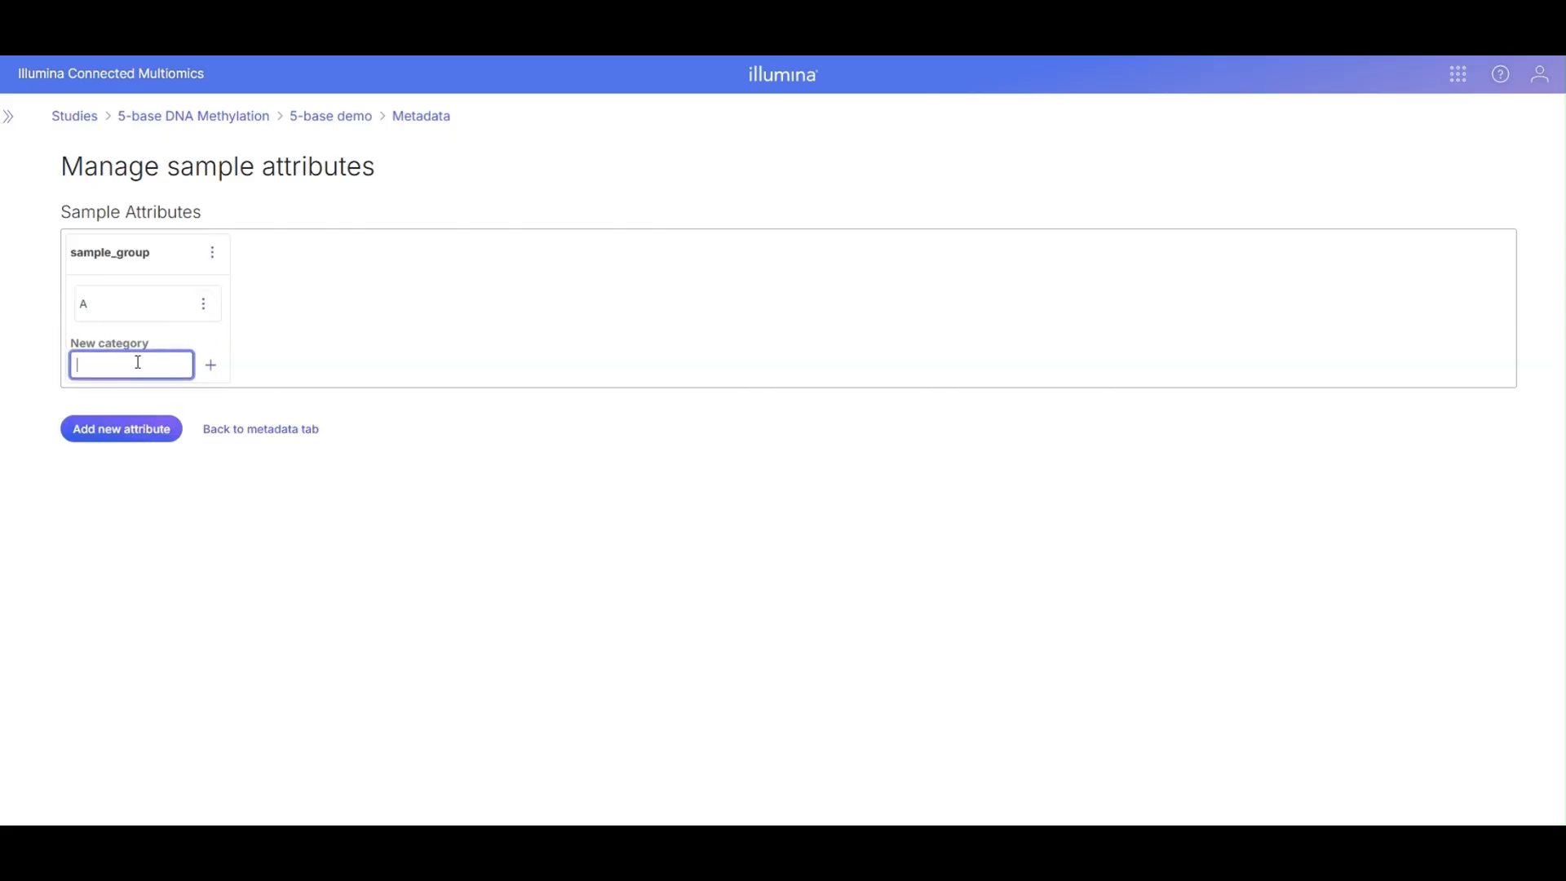
type("B")
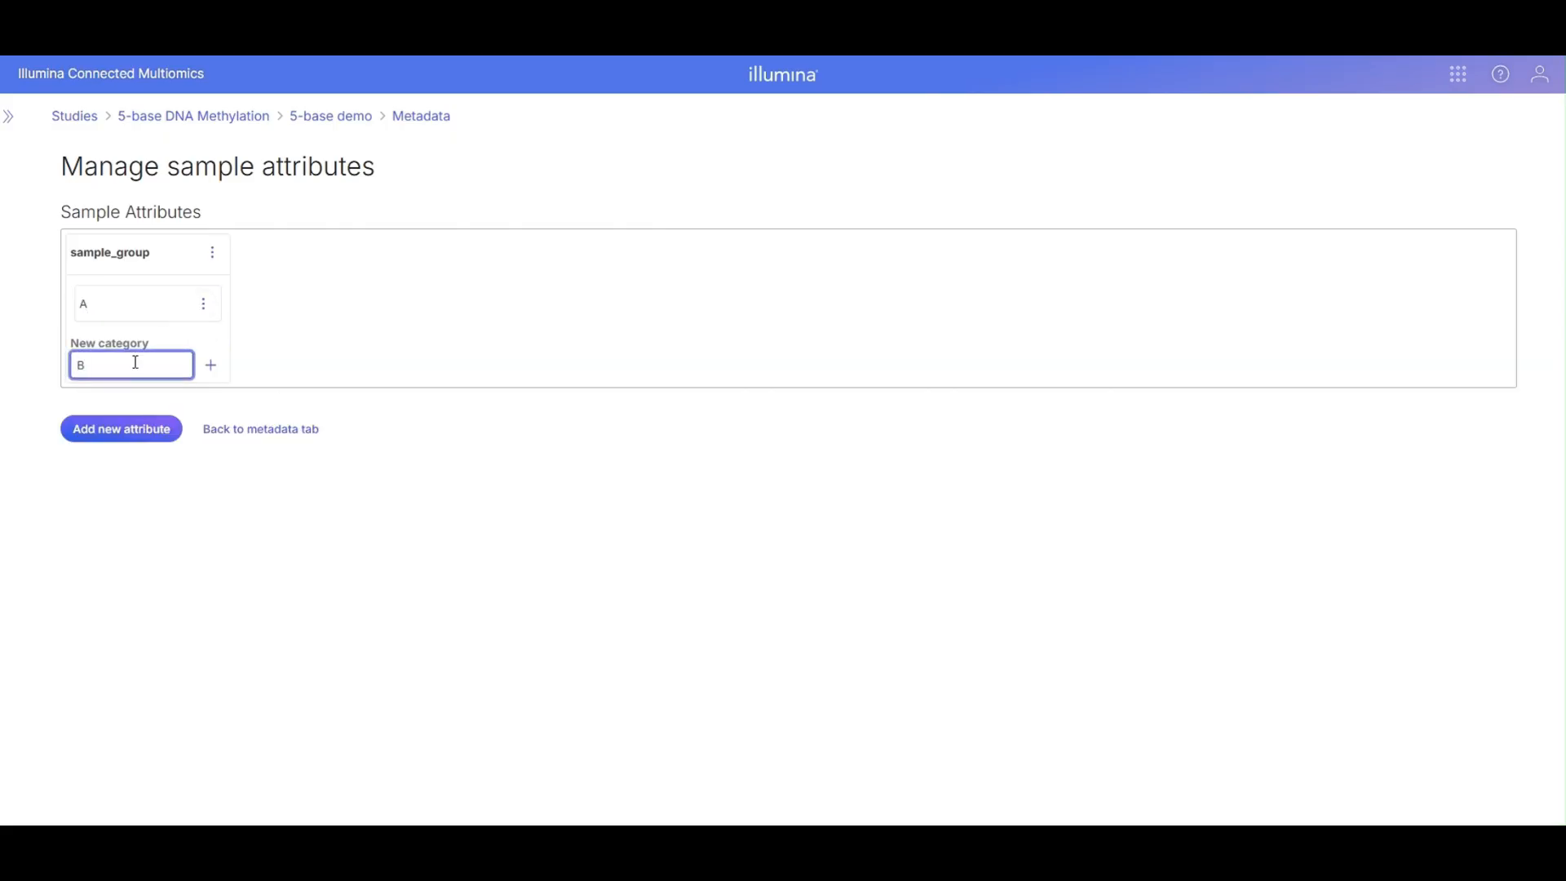
left_click(211, 365)
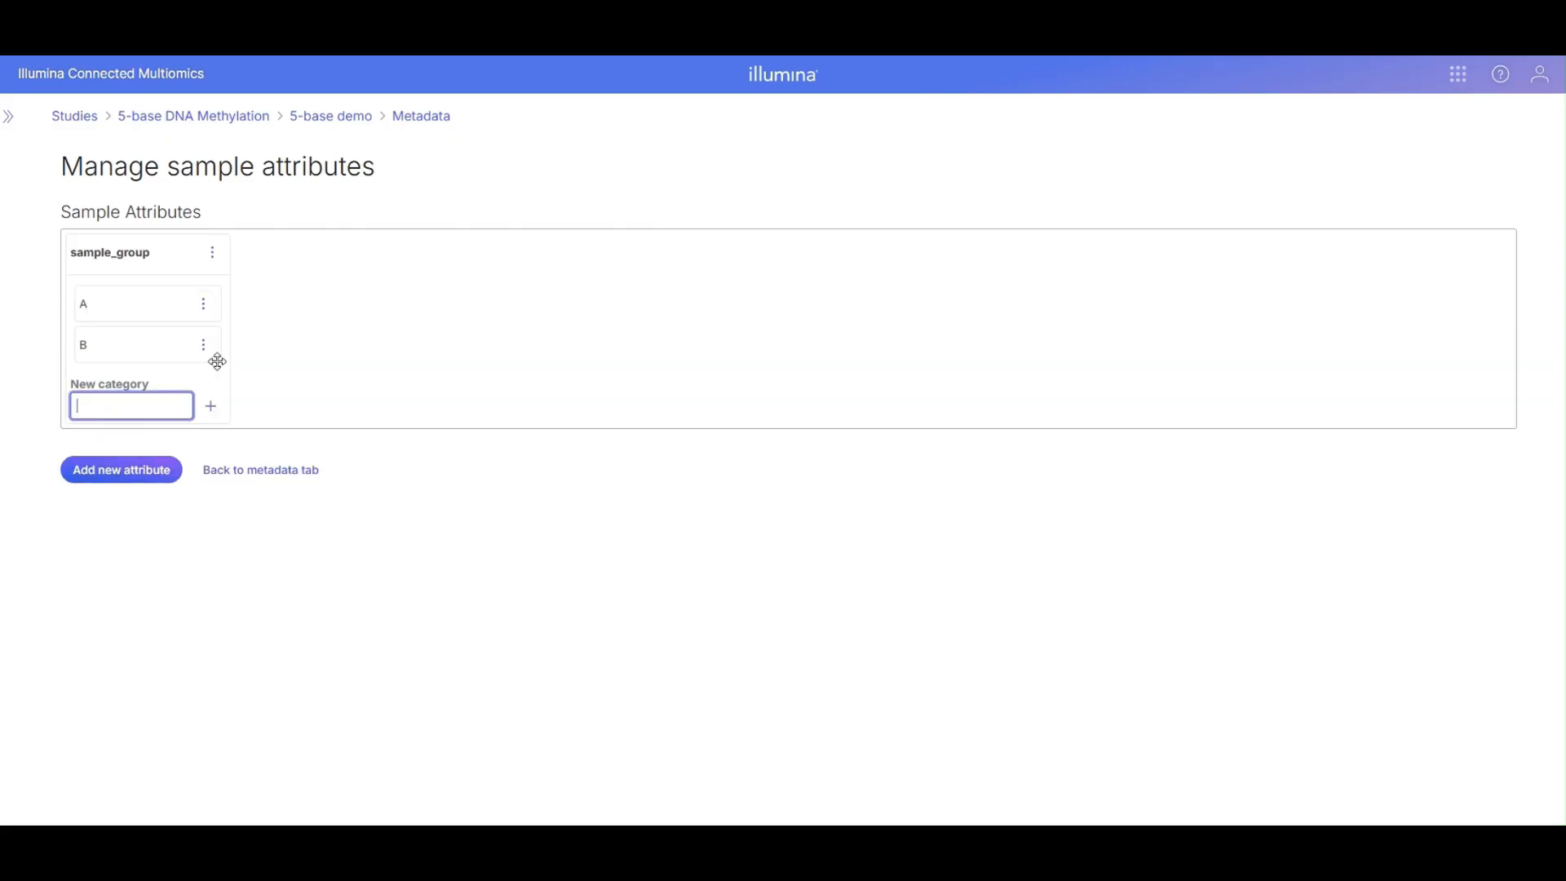
left_click(225, 476)
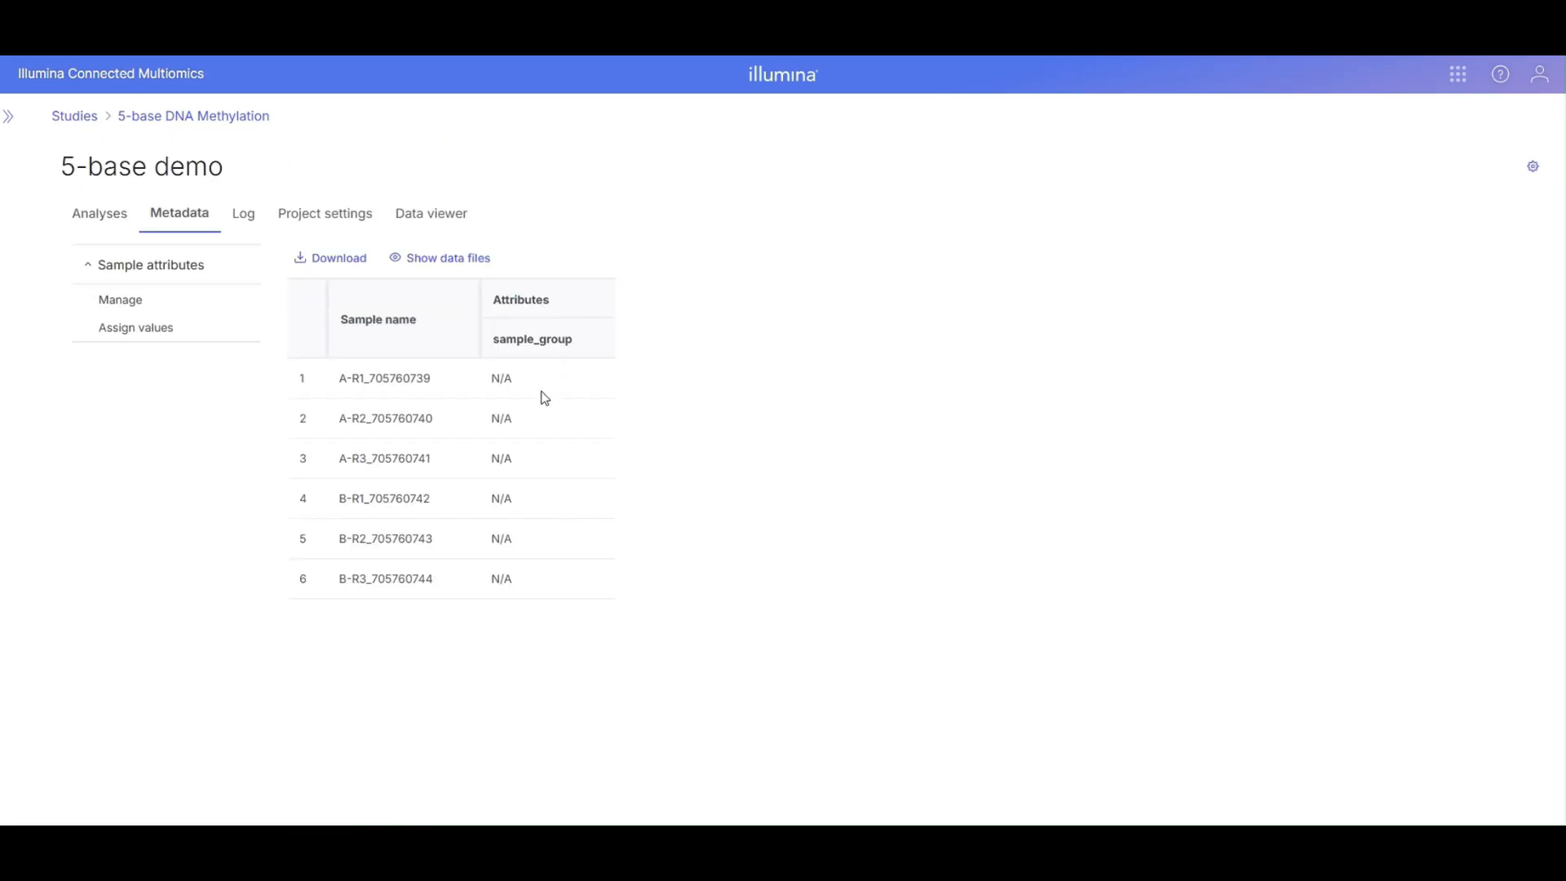
Assign sample_group value A to the three samples whose names start with A (A-R1, A-R2 and A-R3)
left_click(180, 341)
left_click(566, 361)
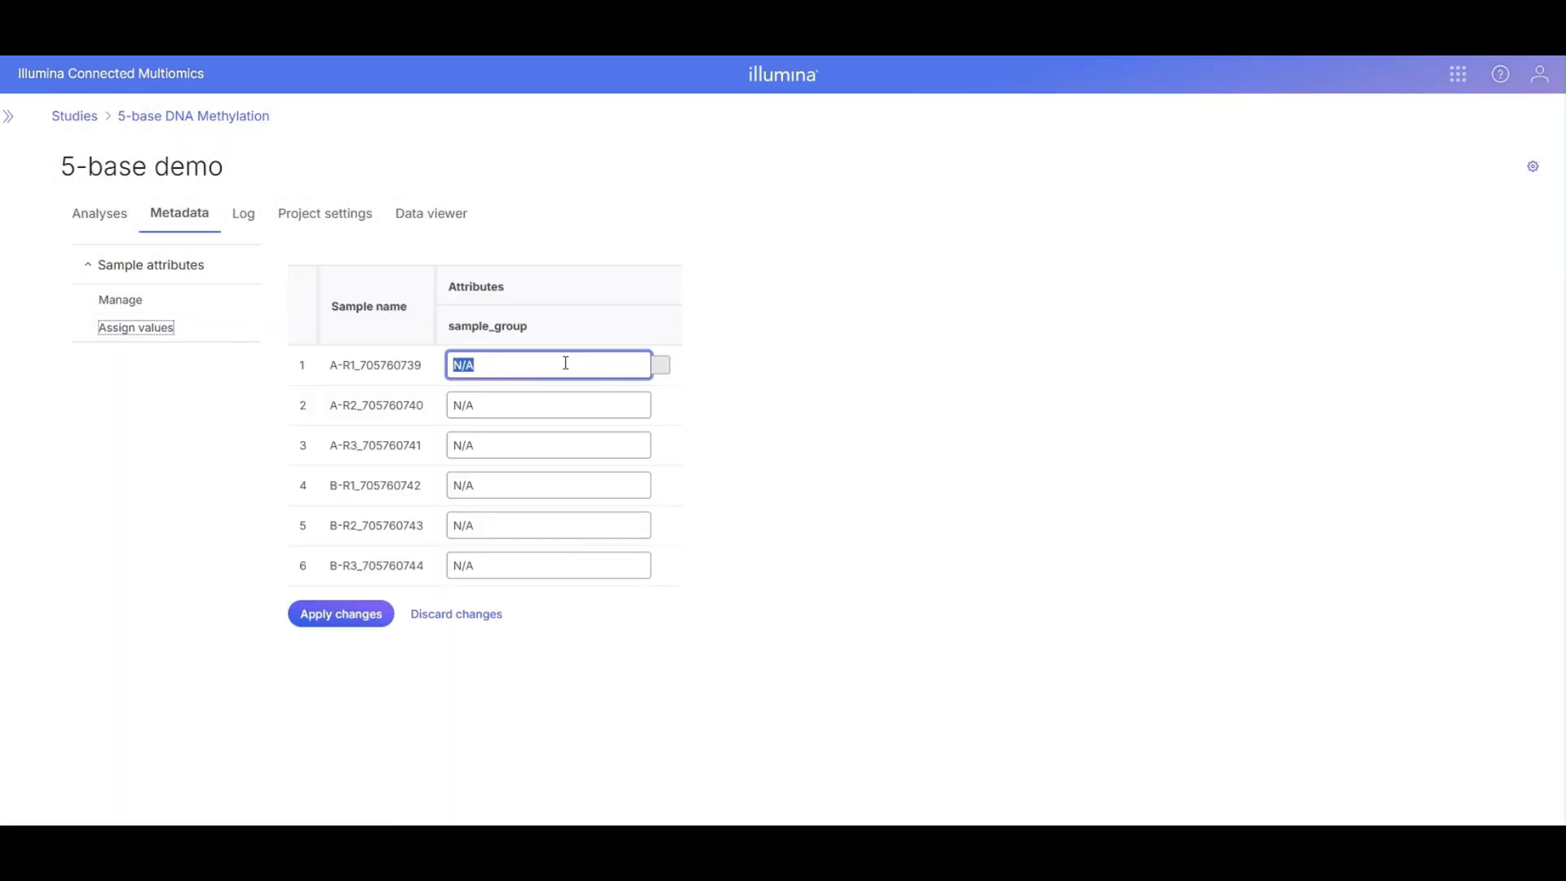
left_click(657, 369)
left_click(467, 401)
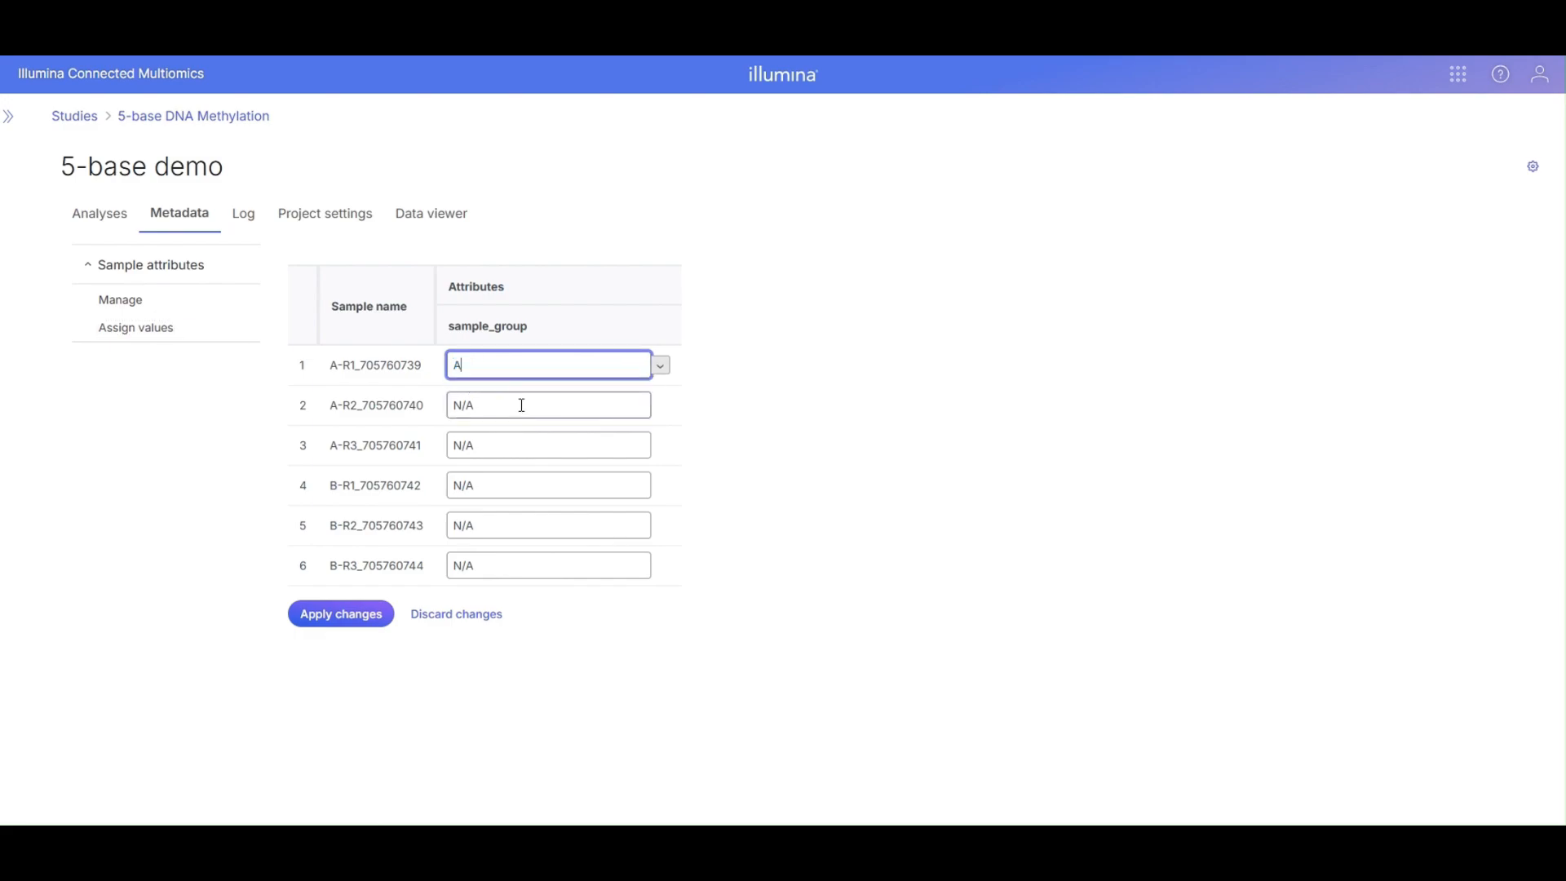
left_click(521, 406)
left_click(659, 405)
left_click(500, 441)
left_click(500, 445)
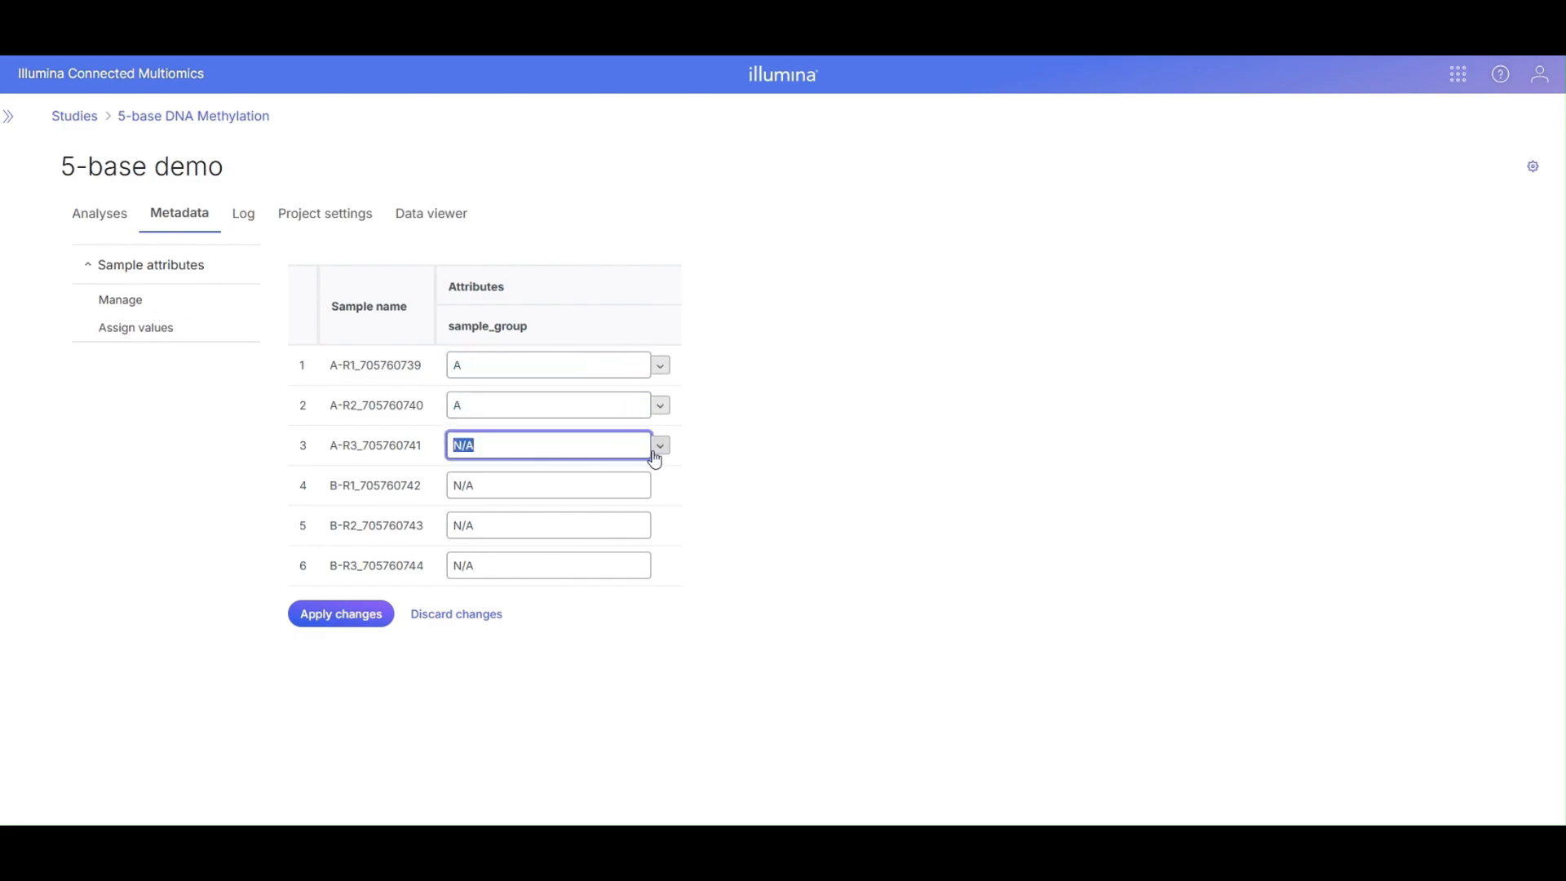
left_click(659, 446)
left_click(518, 481)
Assign sample_group value B to samples B-R1, B-R2 and B-R3, and apply the attribute changes
left_click(577, 490)
left_click(660, 485)
left_click(536, 534)
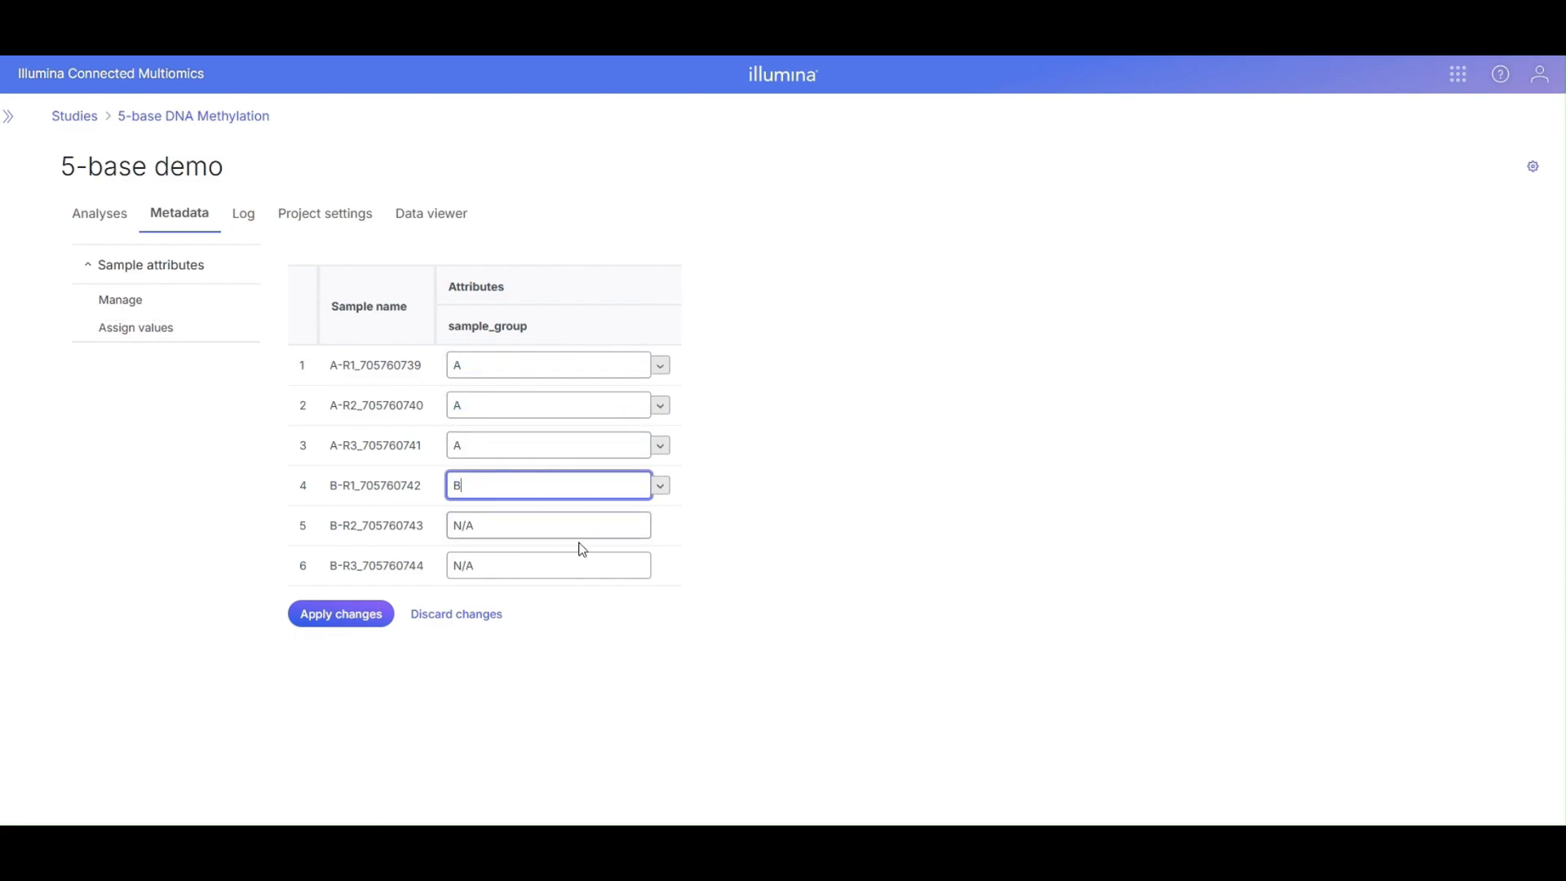
left_click(579, 529)
left_click(660, 525)
left_click(522, 574)
left_click(619, 563)
left_click(660, 565)
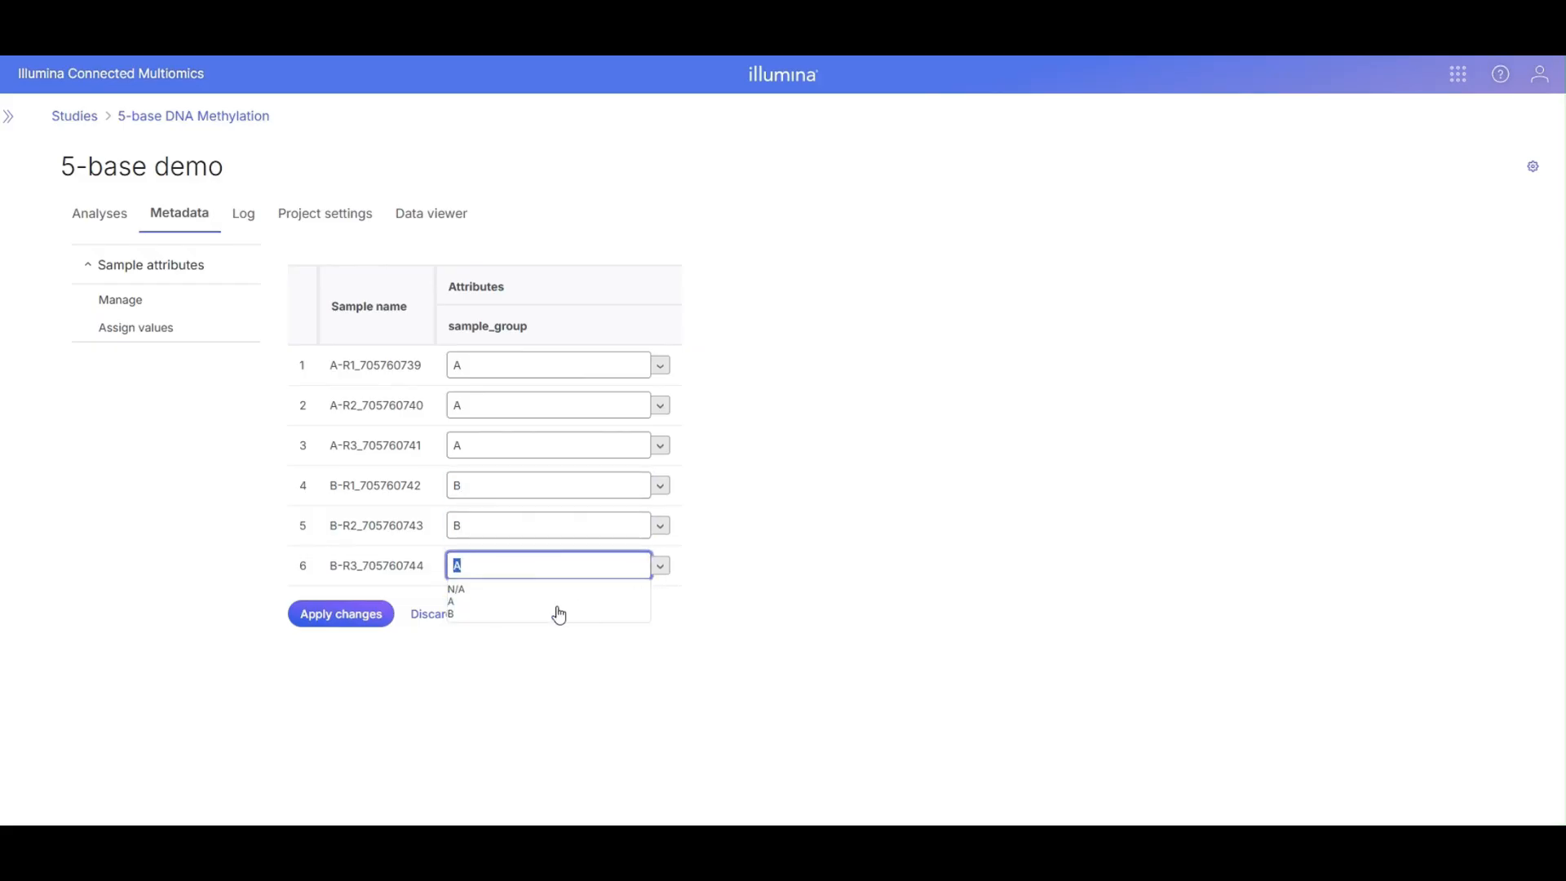
left_click(555, 612)
left_click(316, 620)
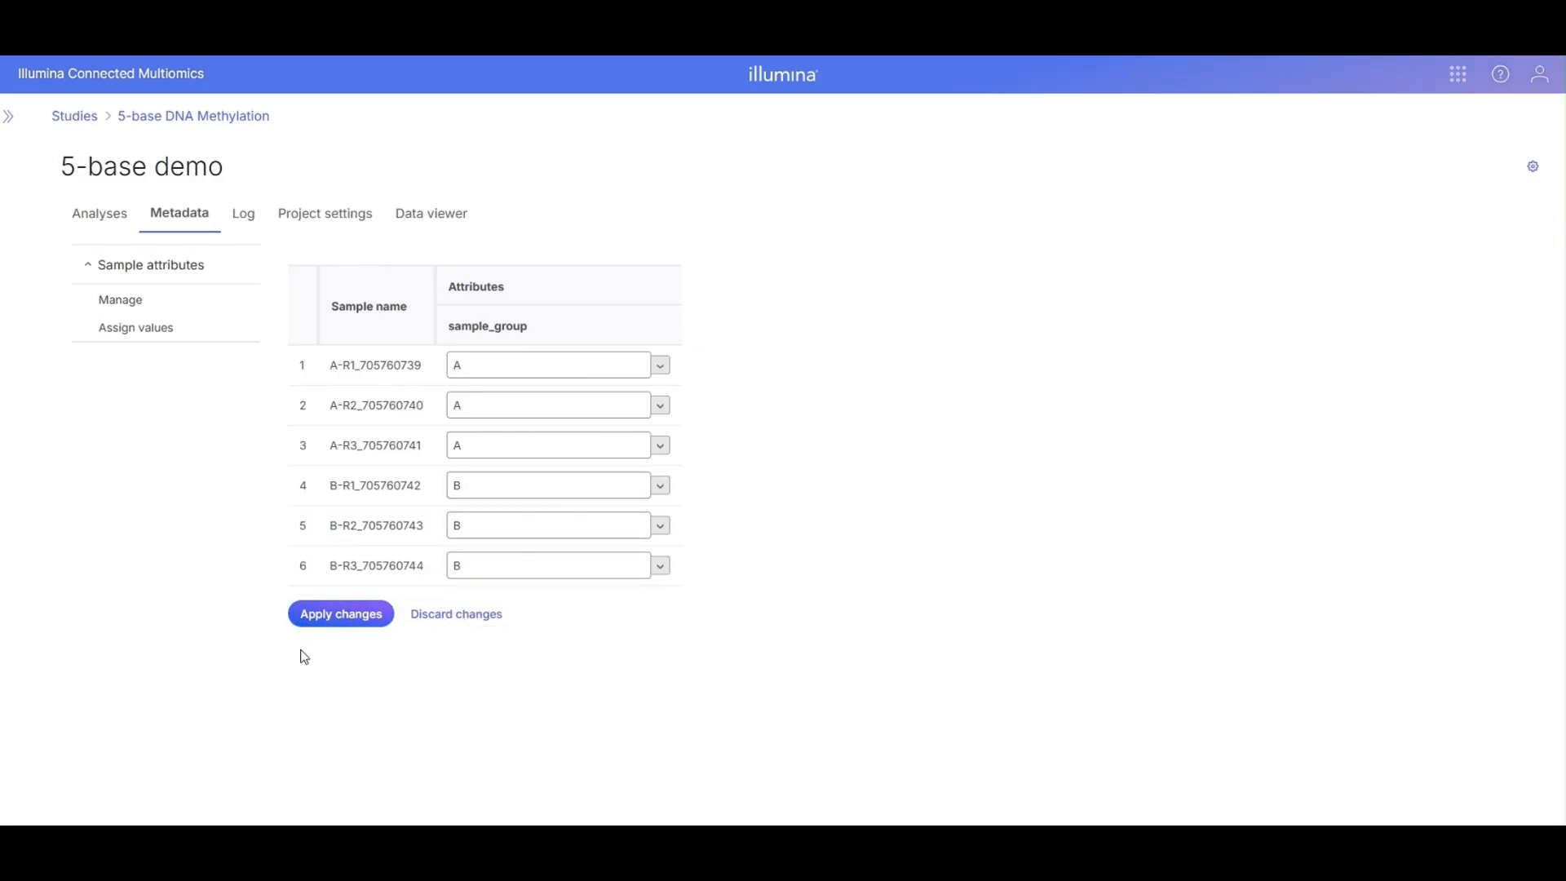
left_click(329, 621)
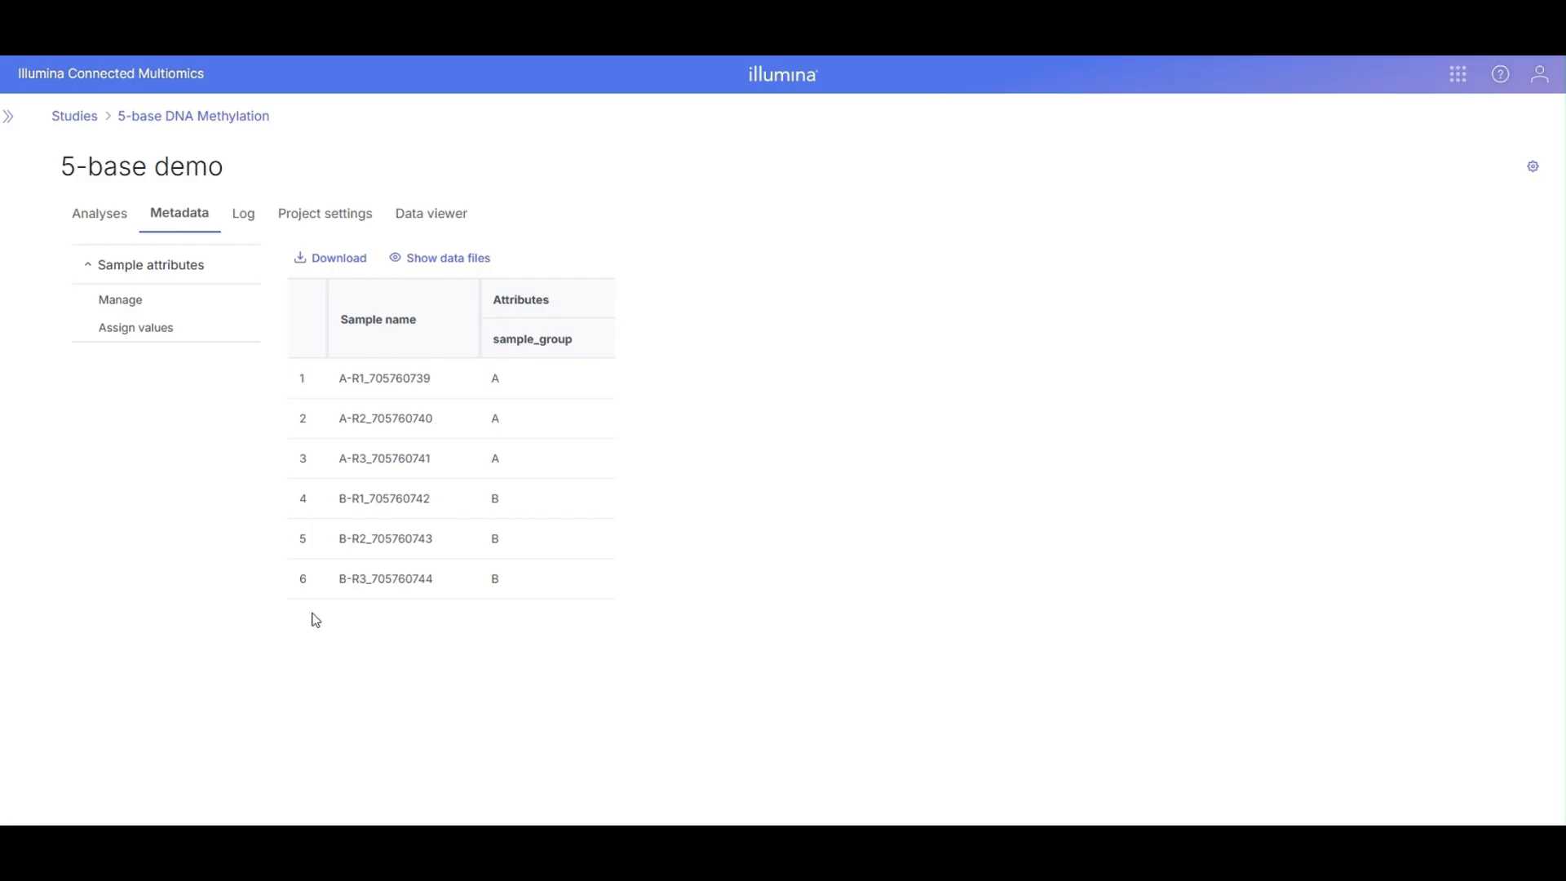
Run the 5-base methylation QC task on the 5-base Methylation data node of the analysis
left_click(92, 214)
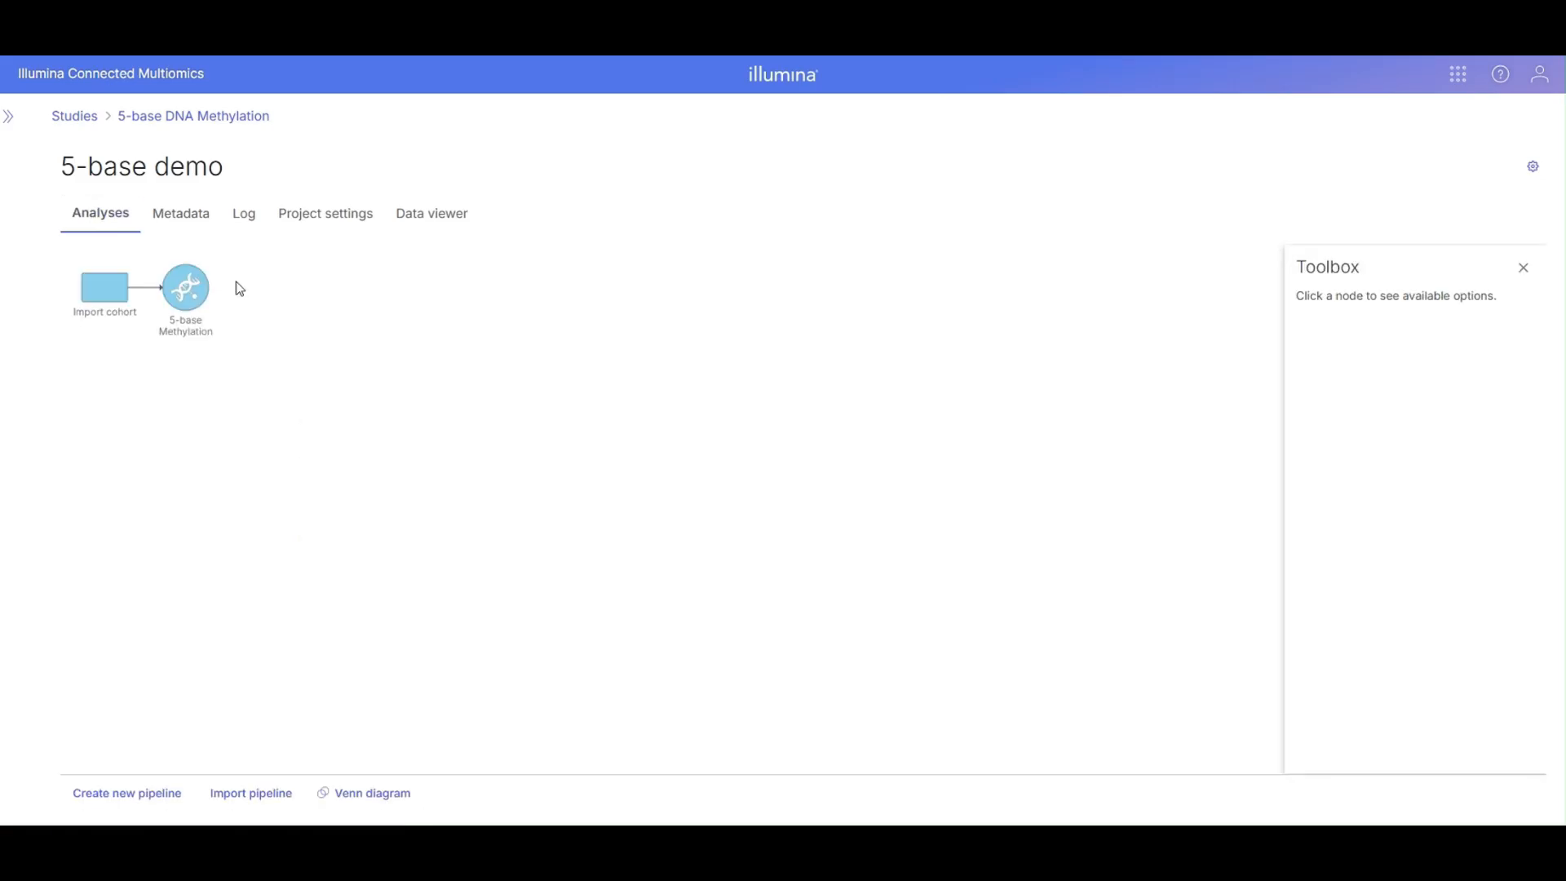
left_click(186, 288)
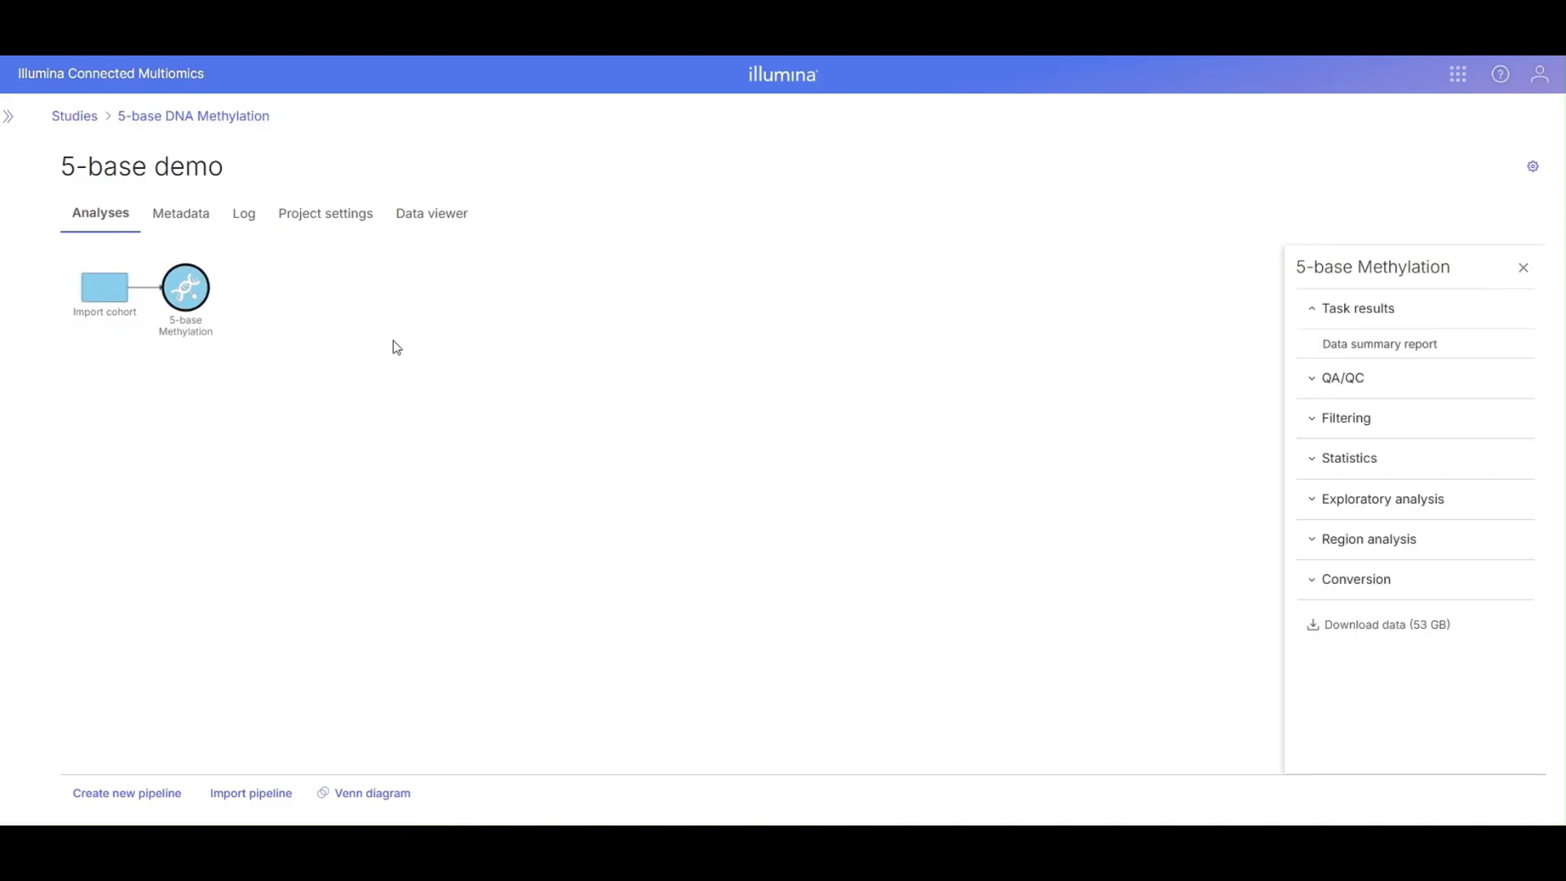
left_click(1377, 387)
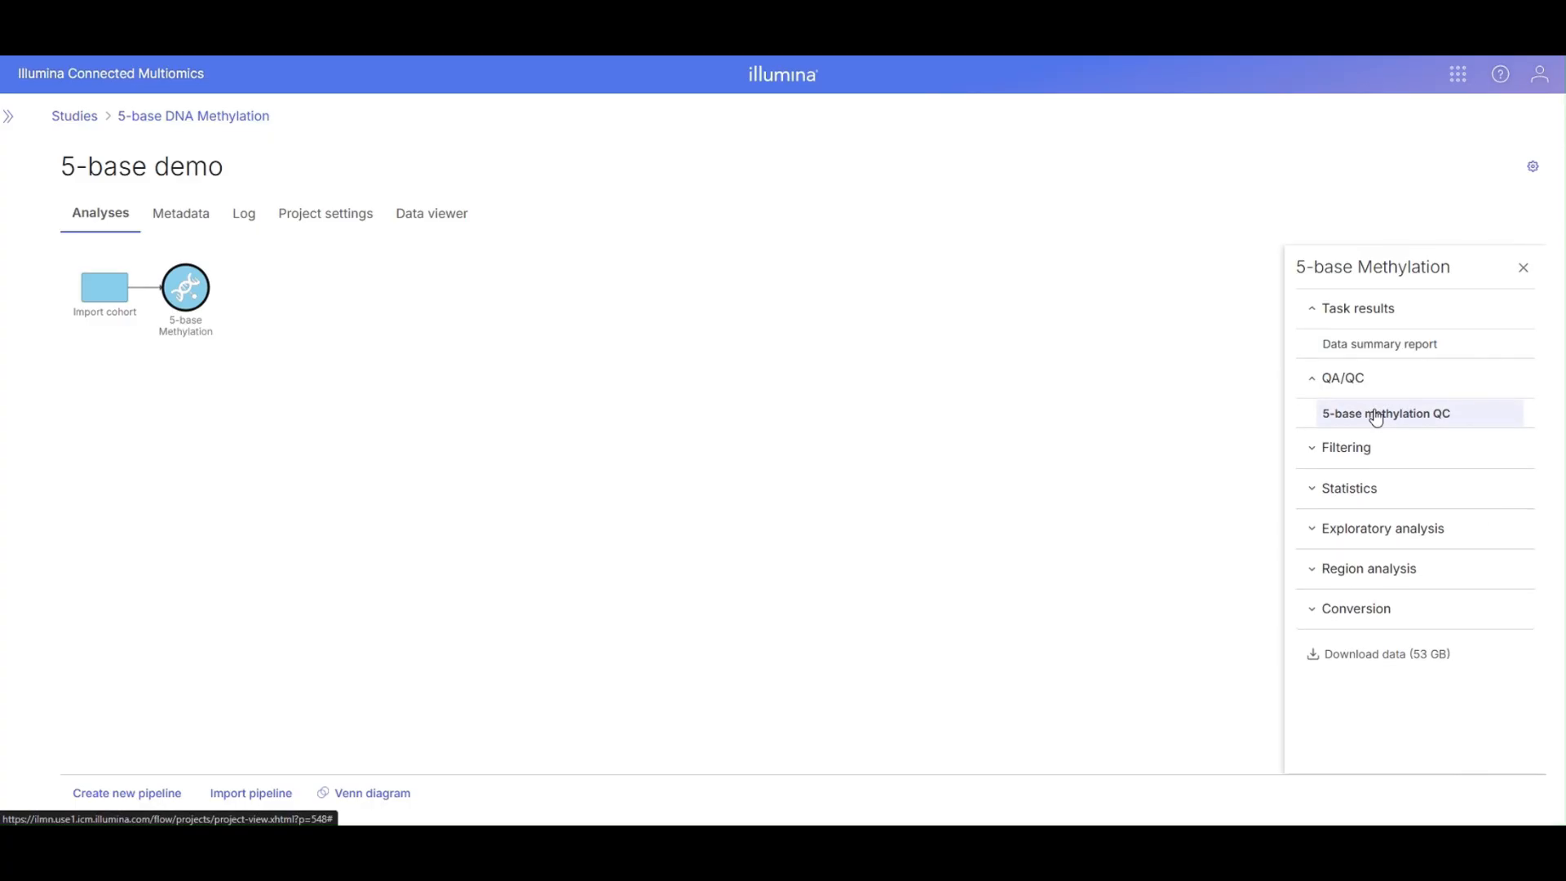
left_click(1376, 420)
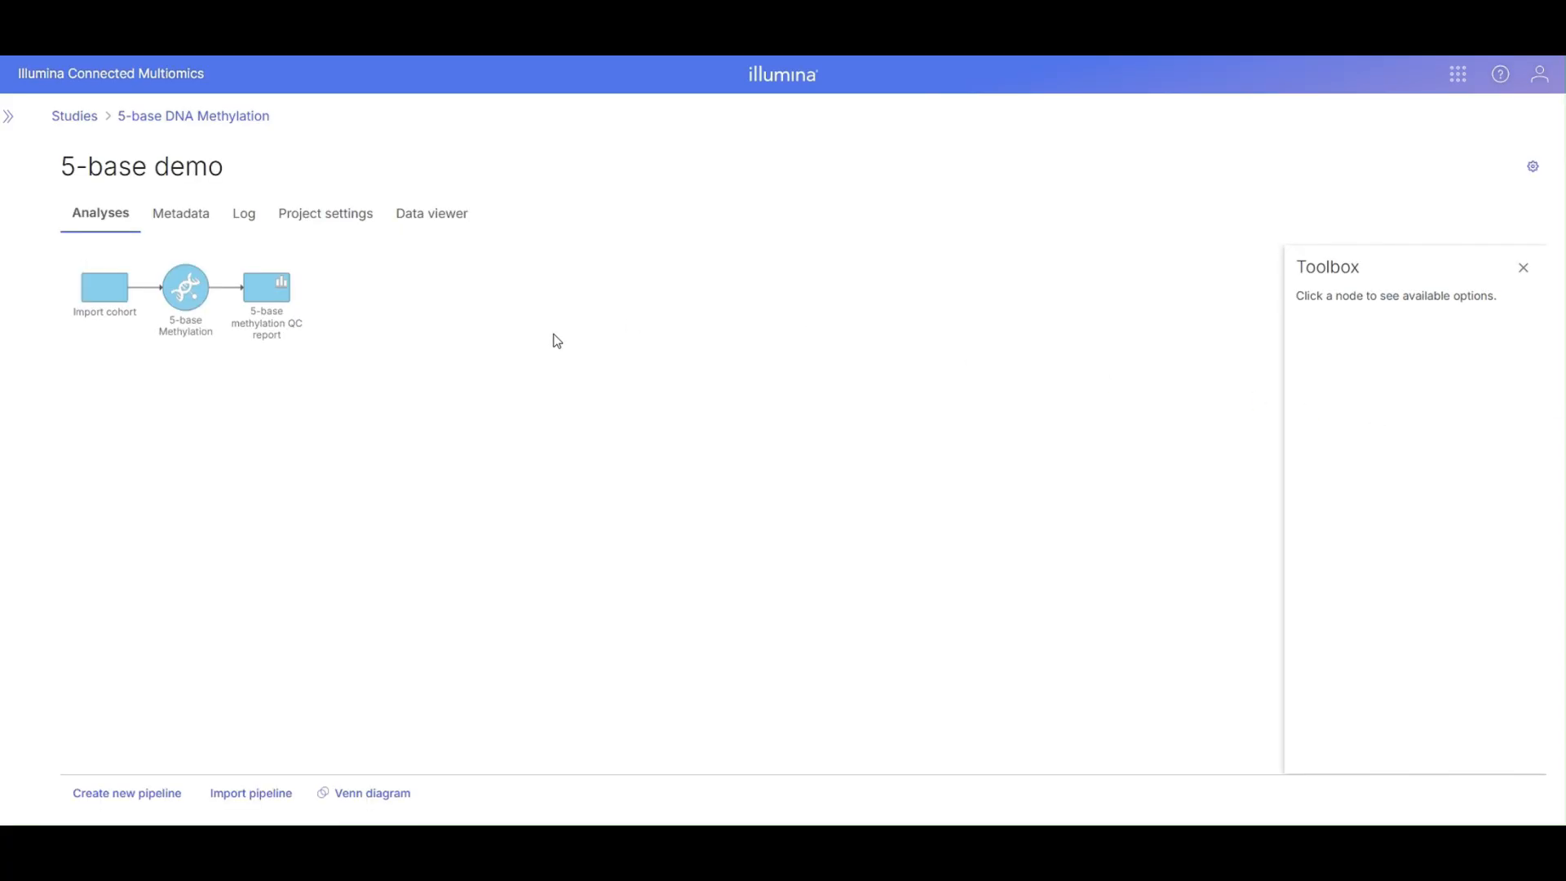
Open the 5-base methylation QC report and examine the duplicate reads plot, the QC metrics table and the M-bias plots
left_click(281, 293)
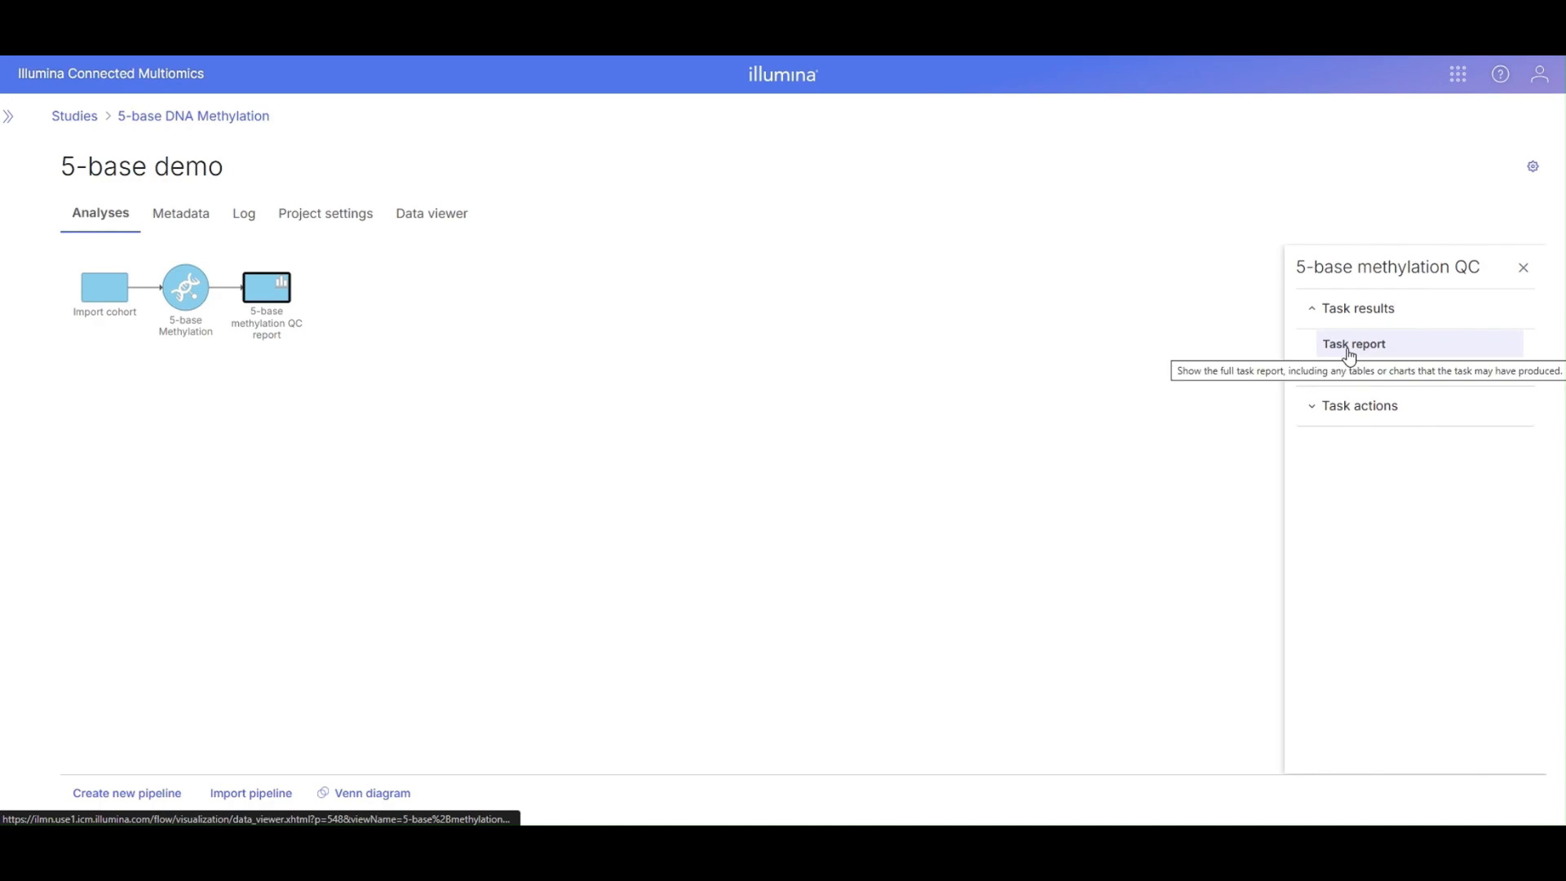
double_click(257, 289)
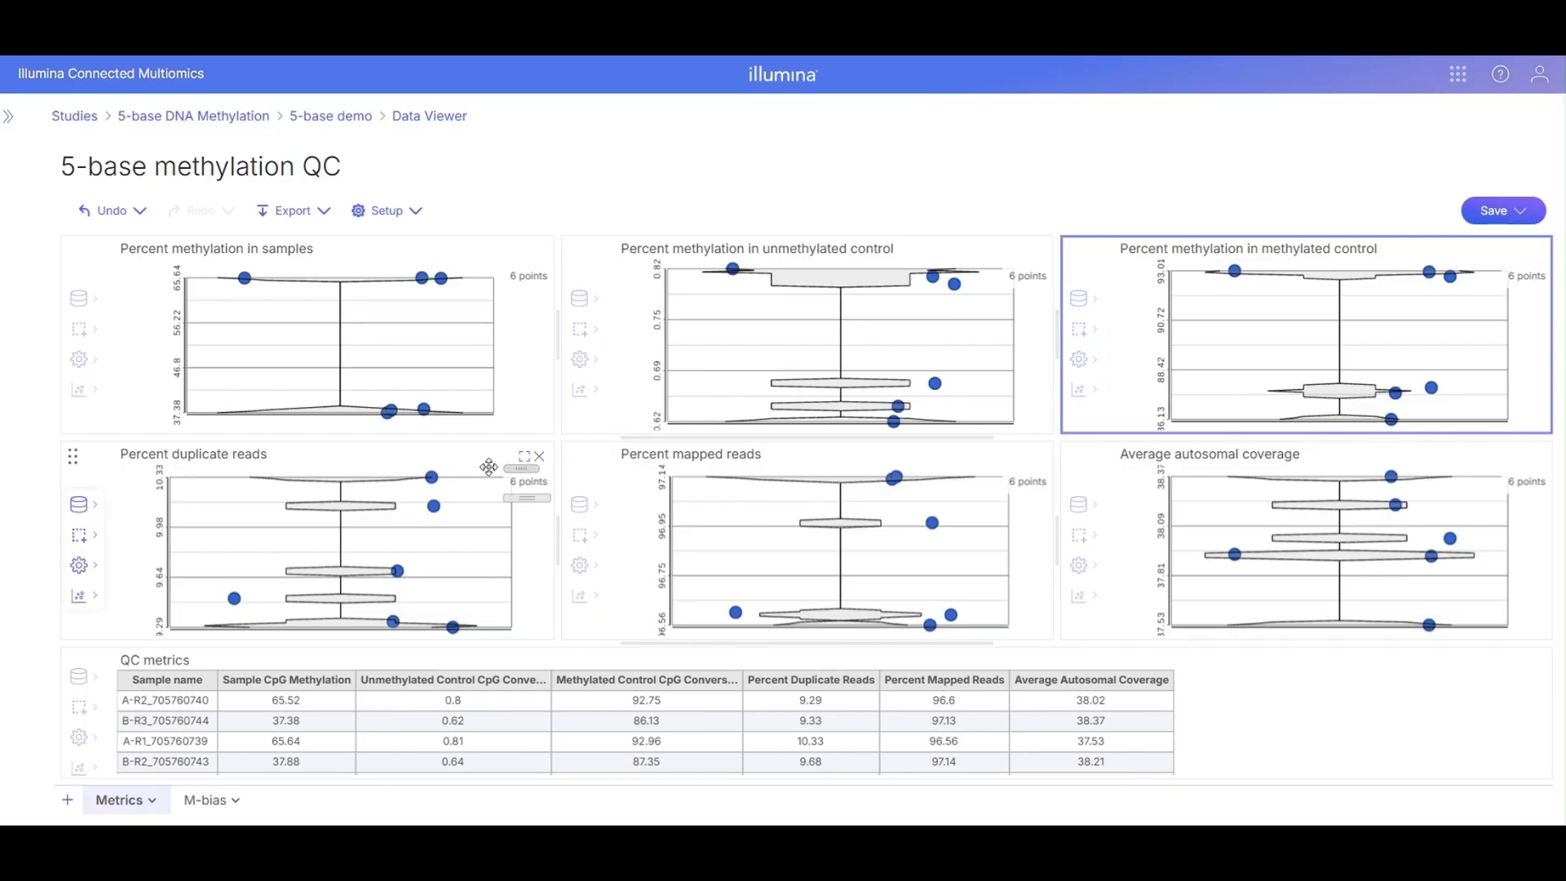
left_click(464, 471)
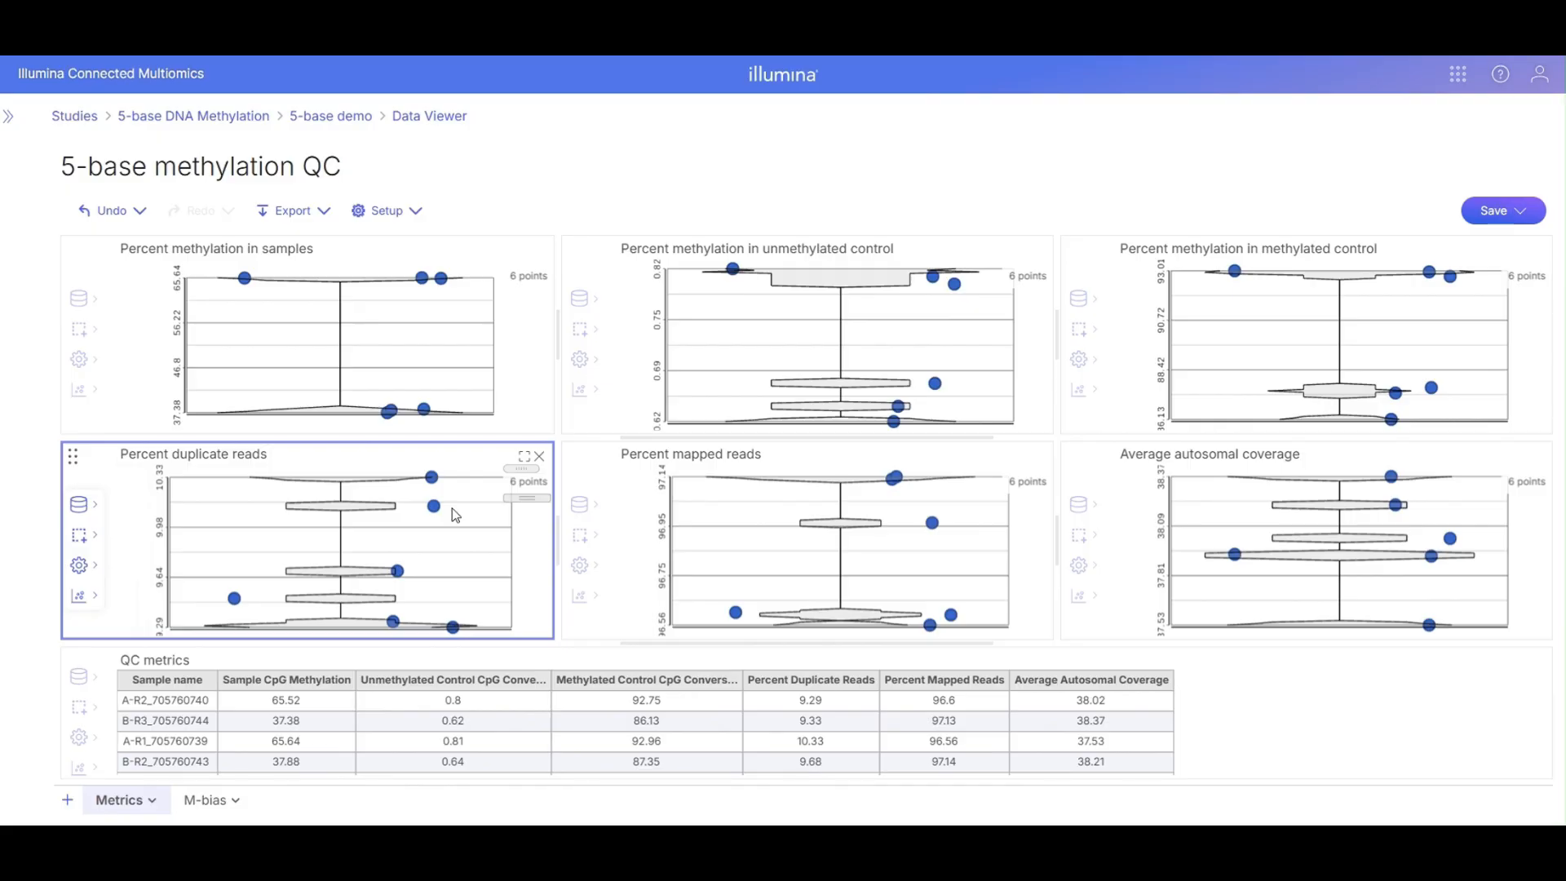
left_click(453, 659)
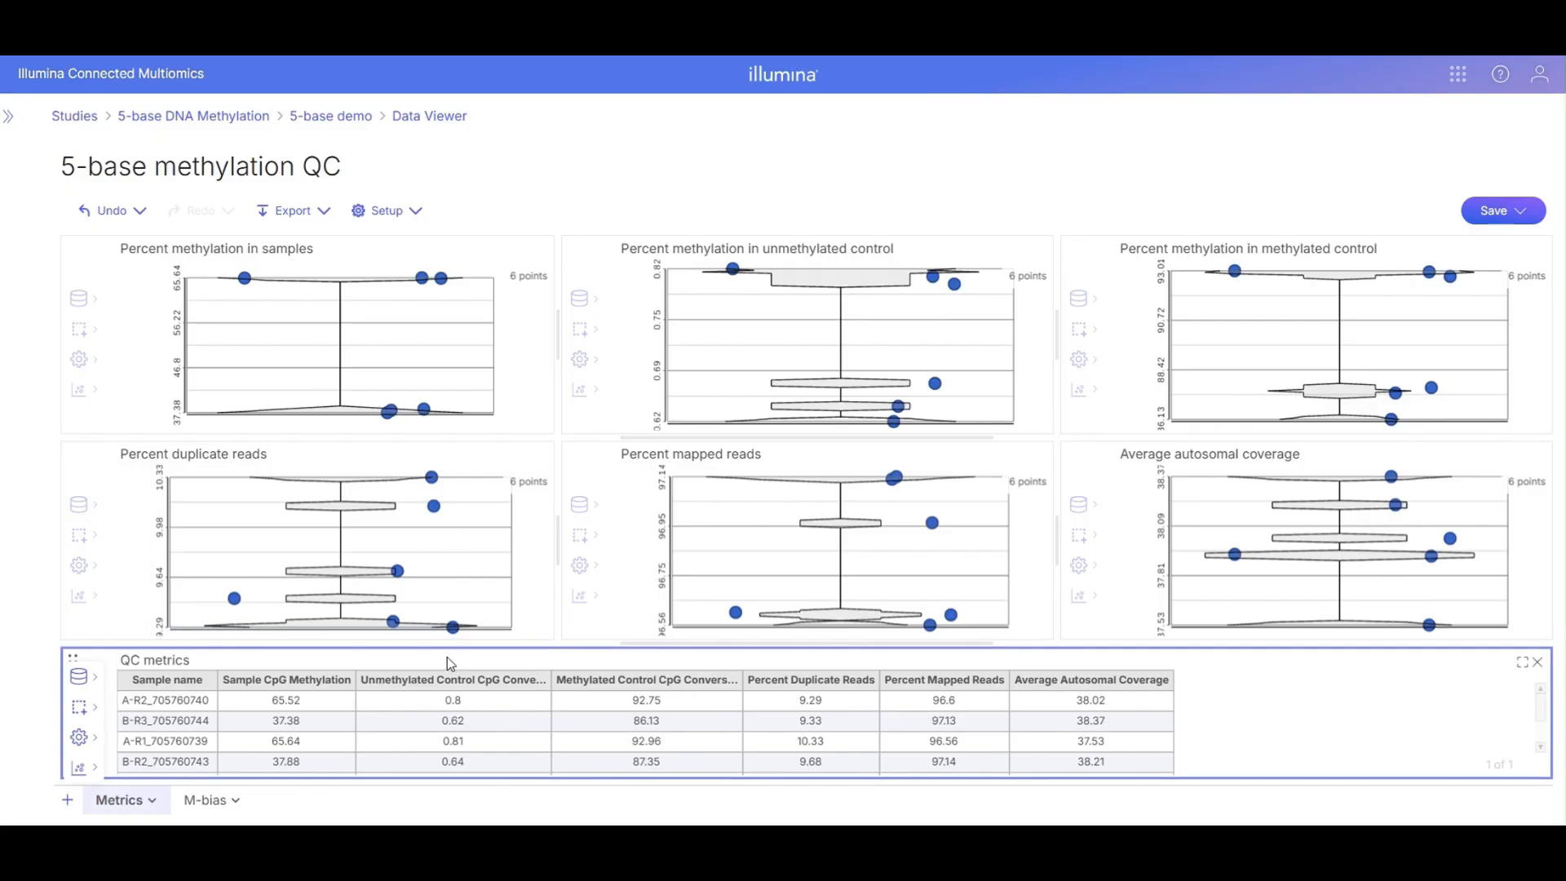
left_click(214, 801)
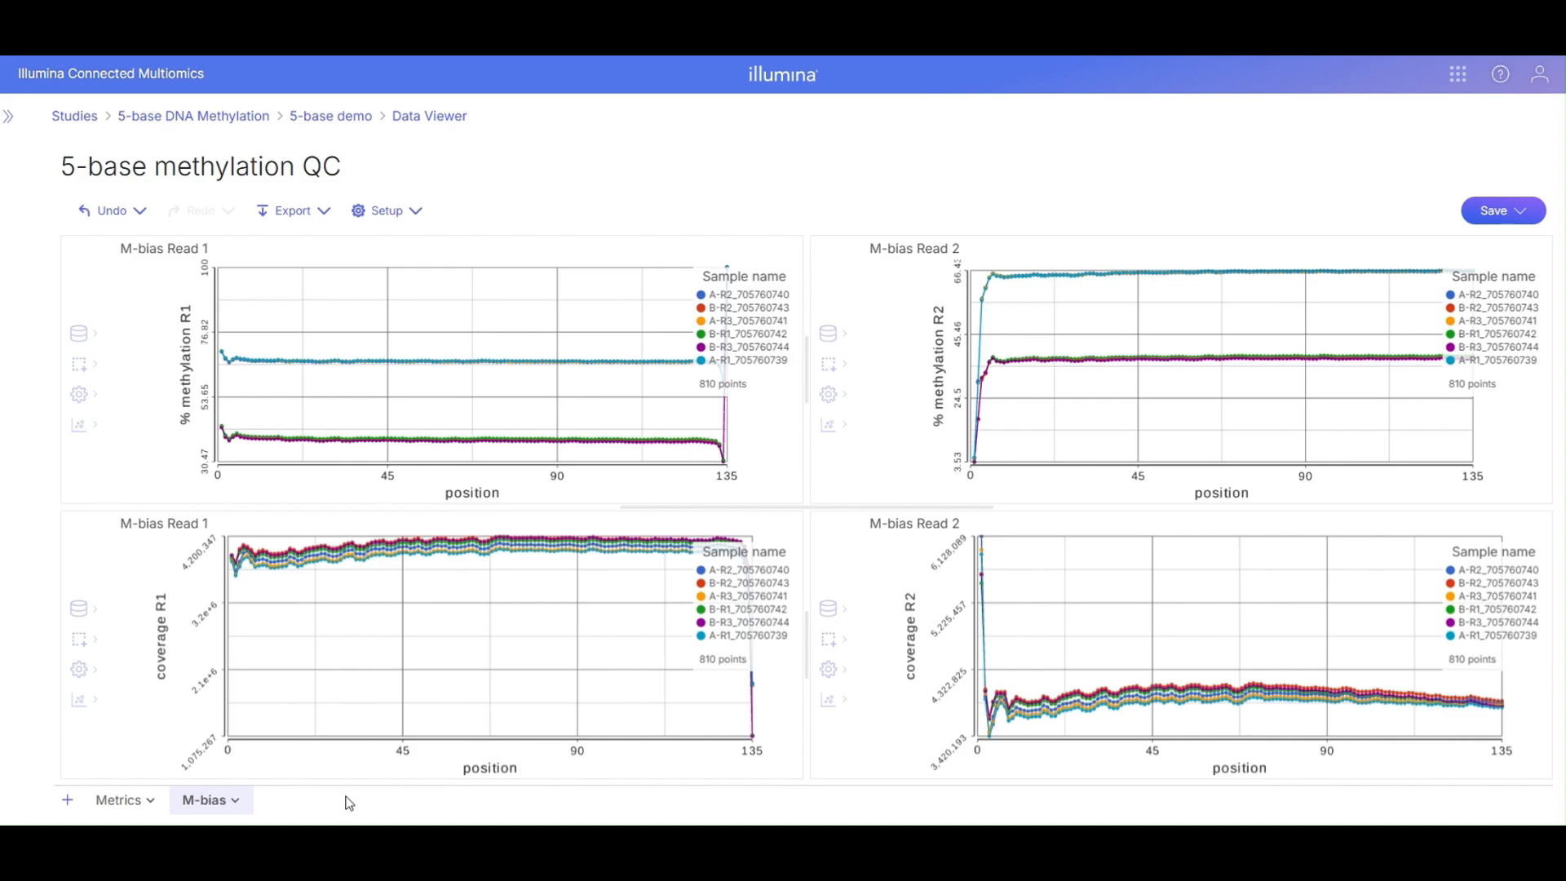
Leave the QC report without saving and start a PCA task on the 5-base Methylation data node
left_click(330, 117)
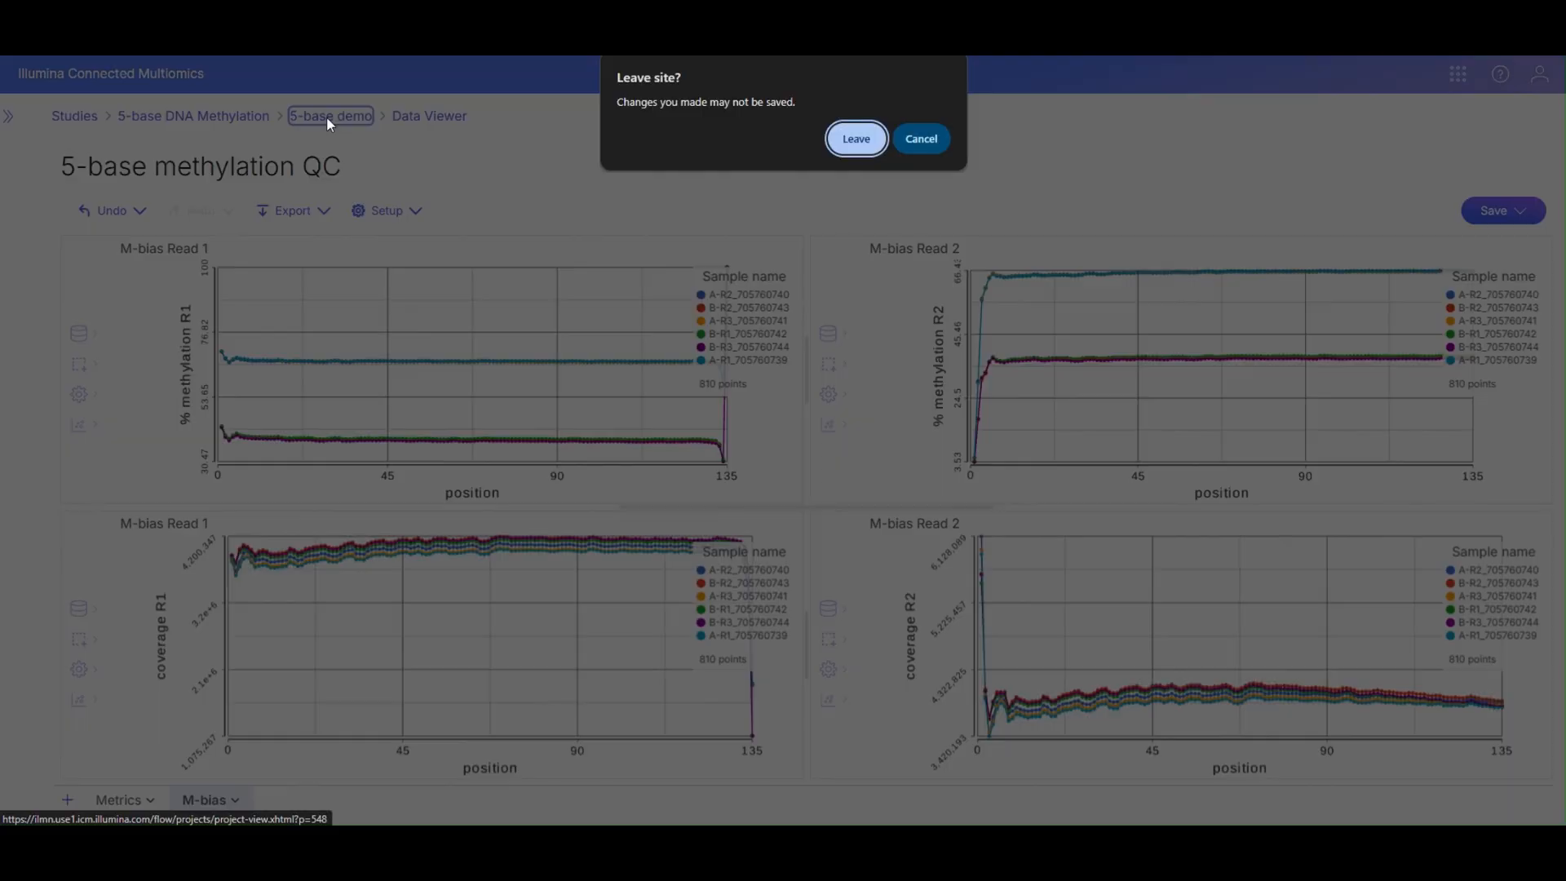
left_click(869, 140)
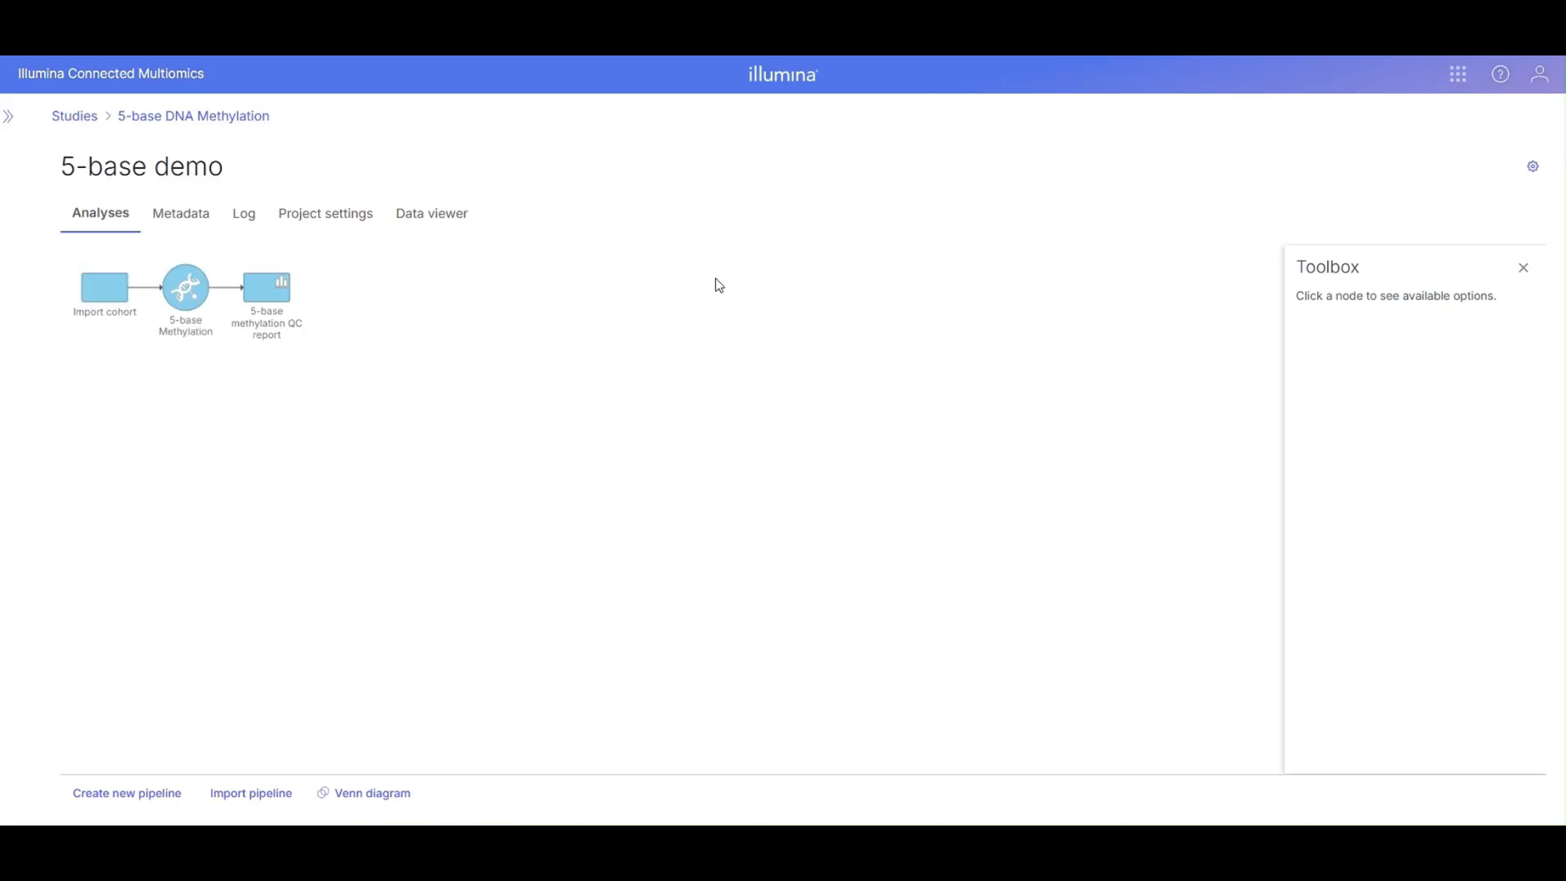
left_click(195, 285)
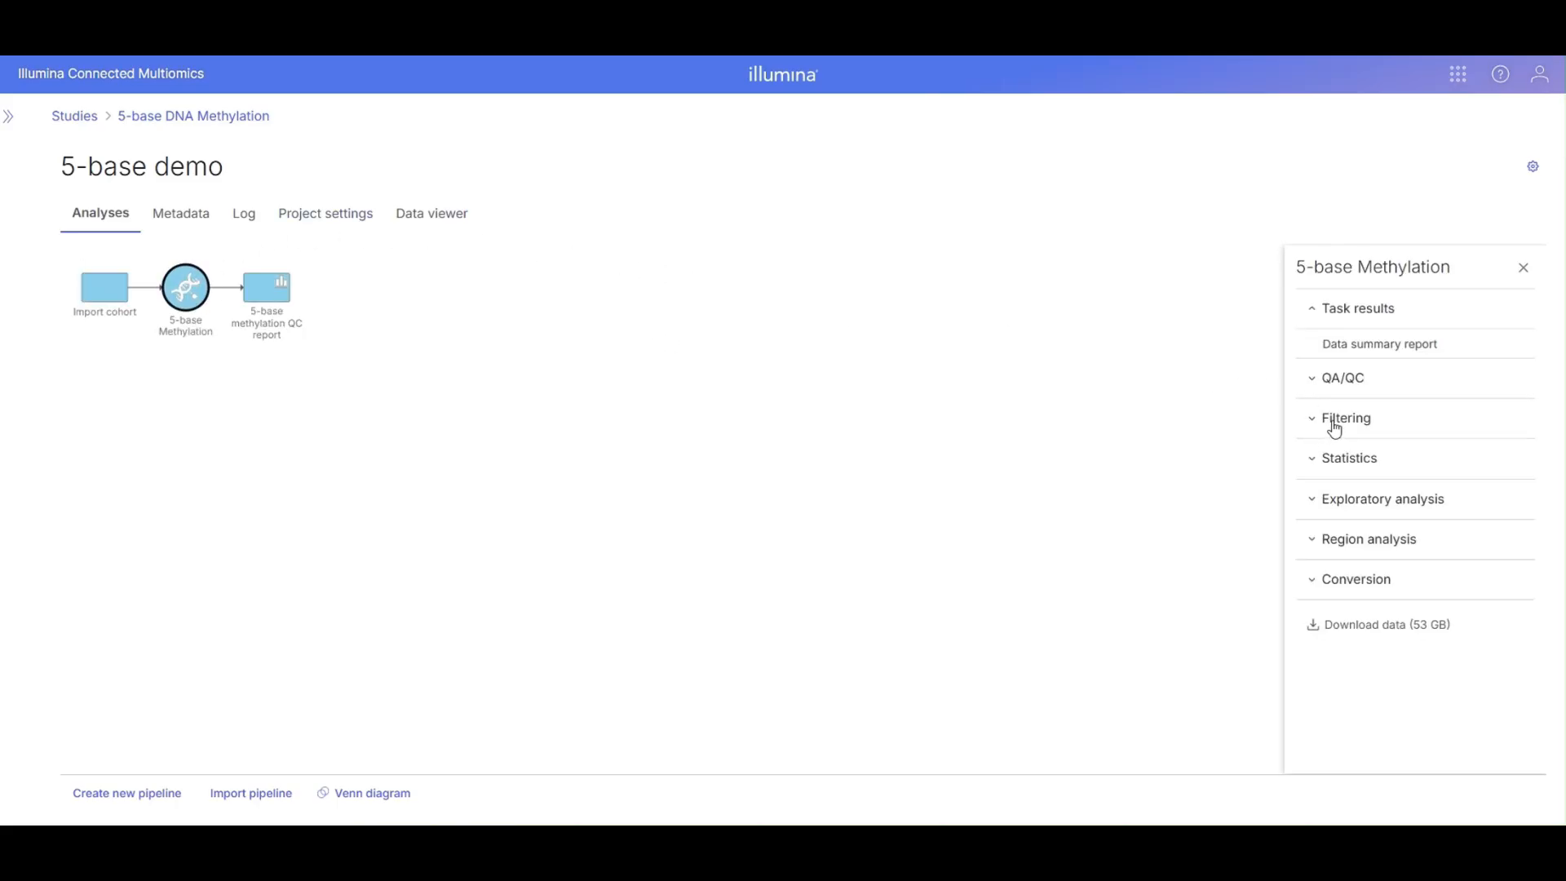
left_click(1331, 500)
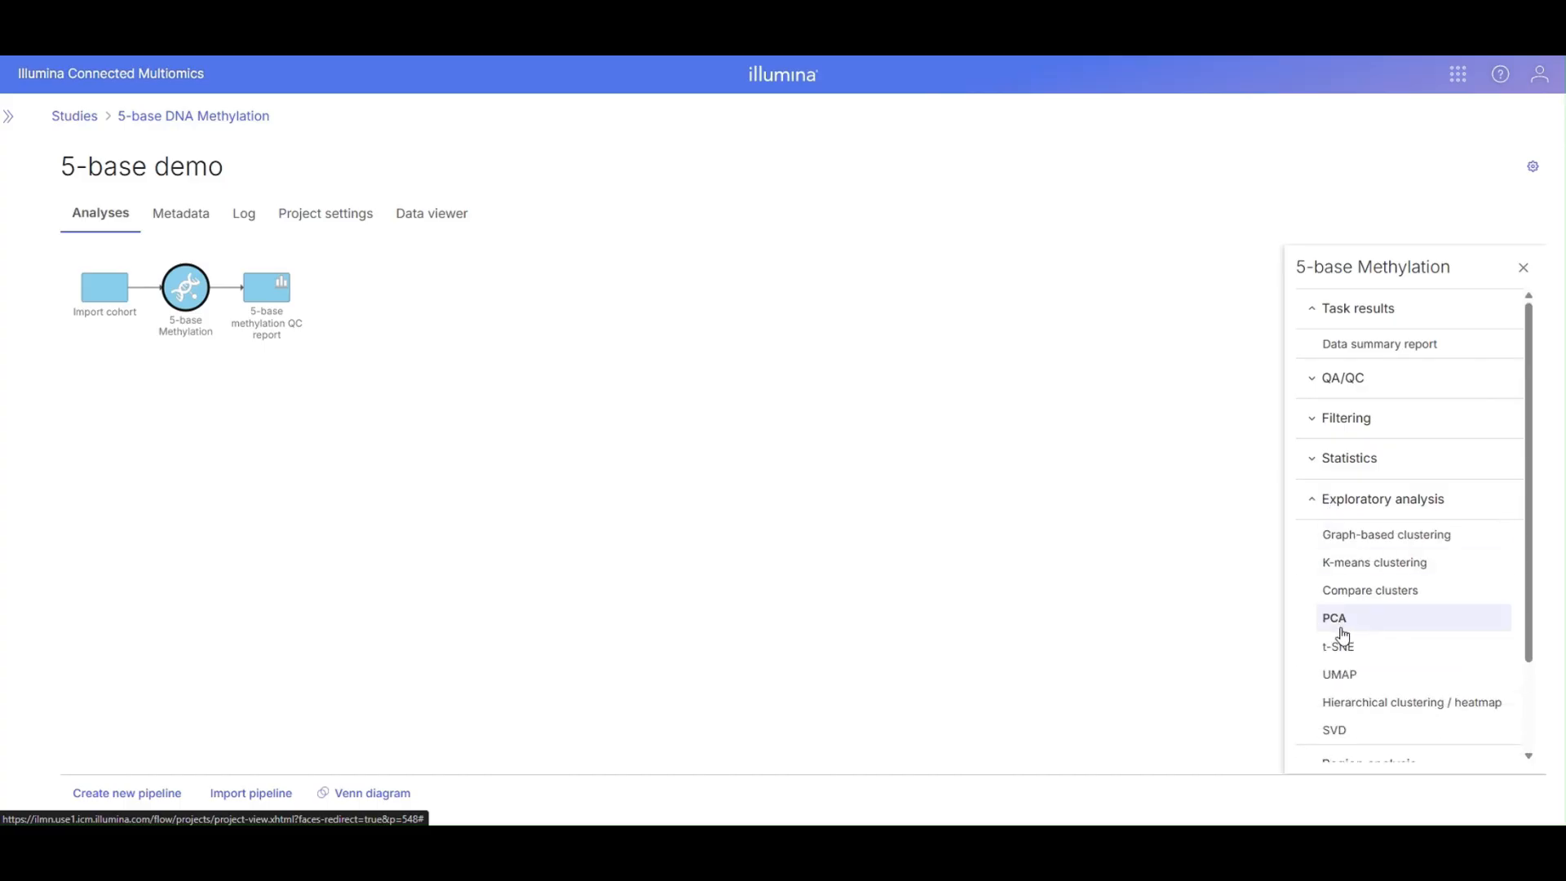
left_click(1339, 630)
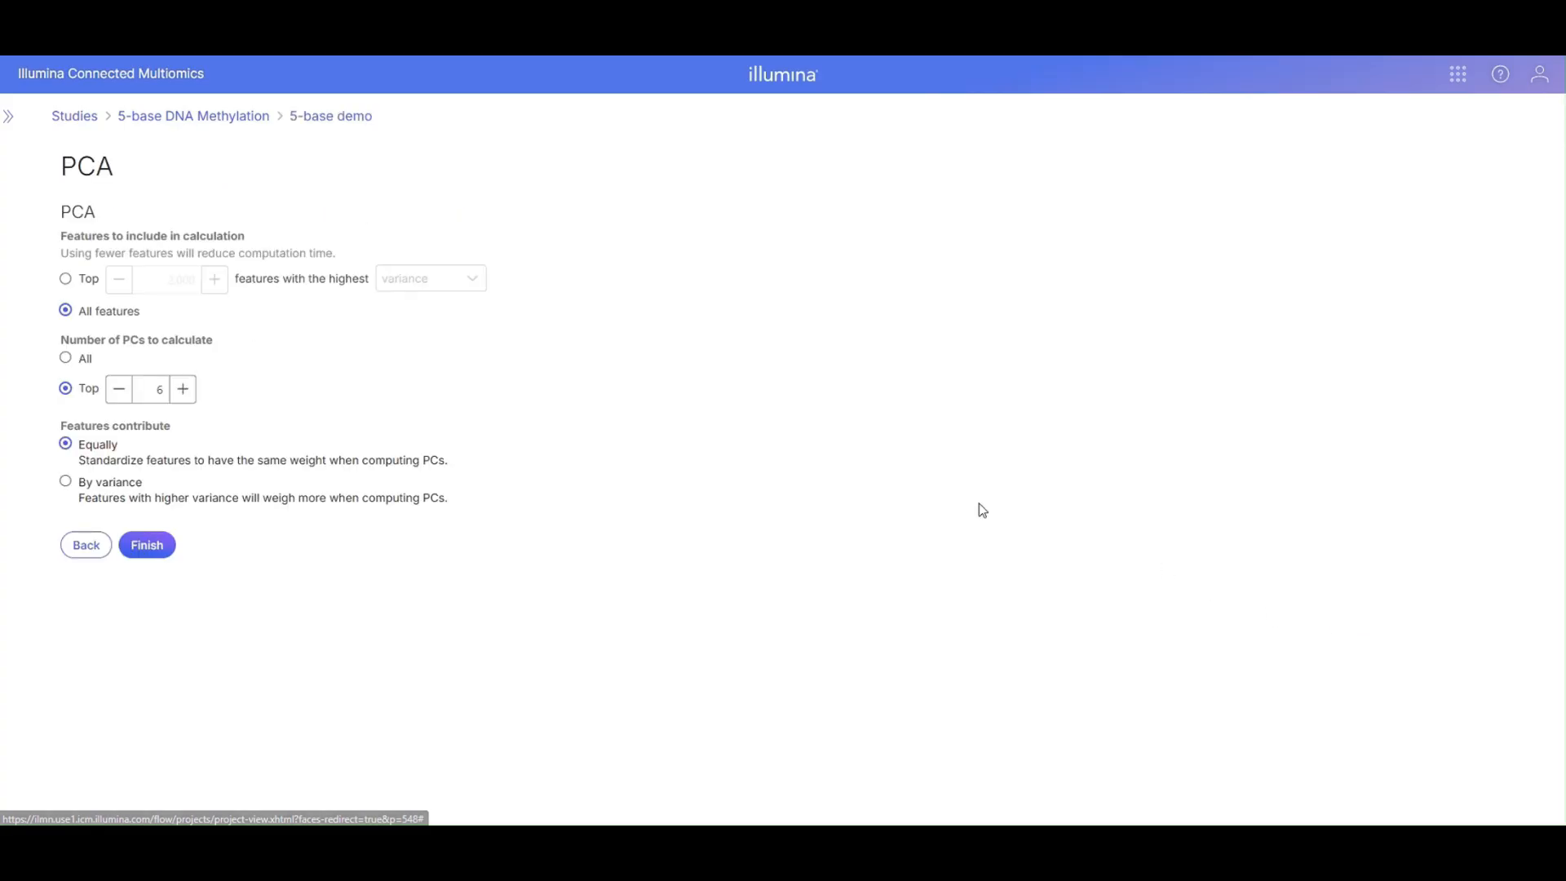
Limit the PCA to the top 100,000 features with the highest variance and run the task
left_click(69, 281)
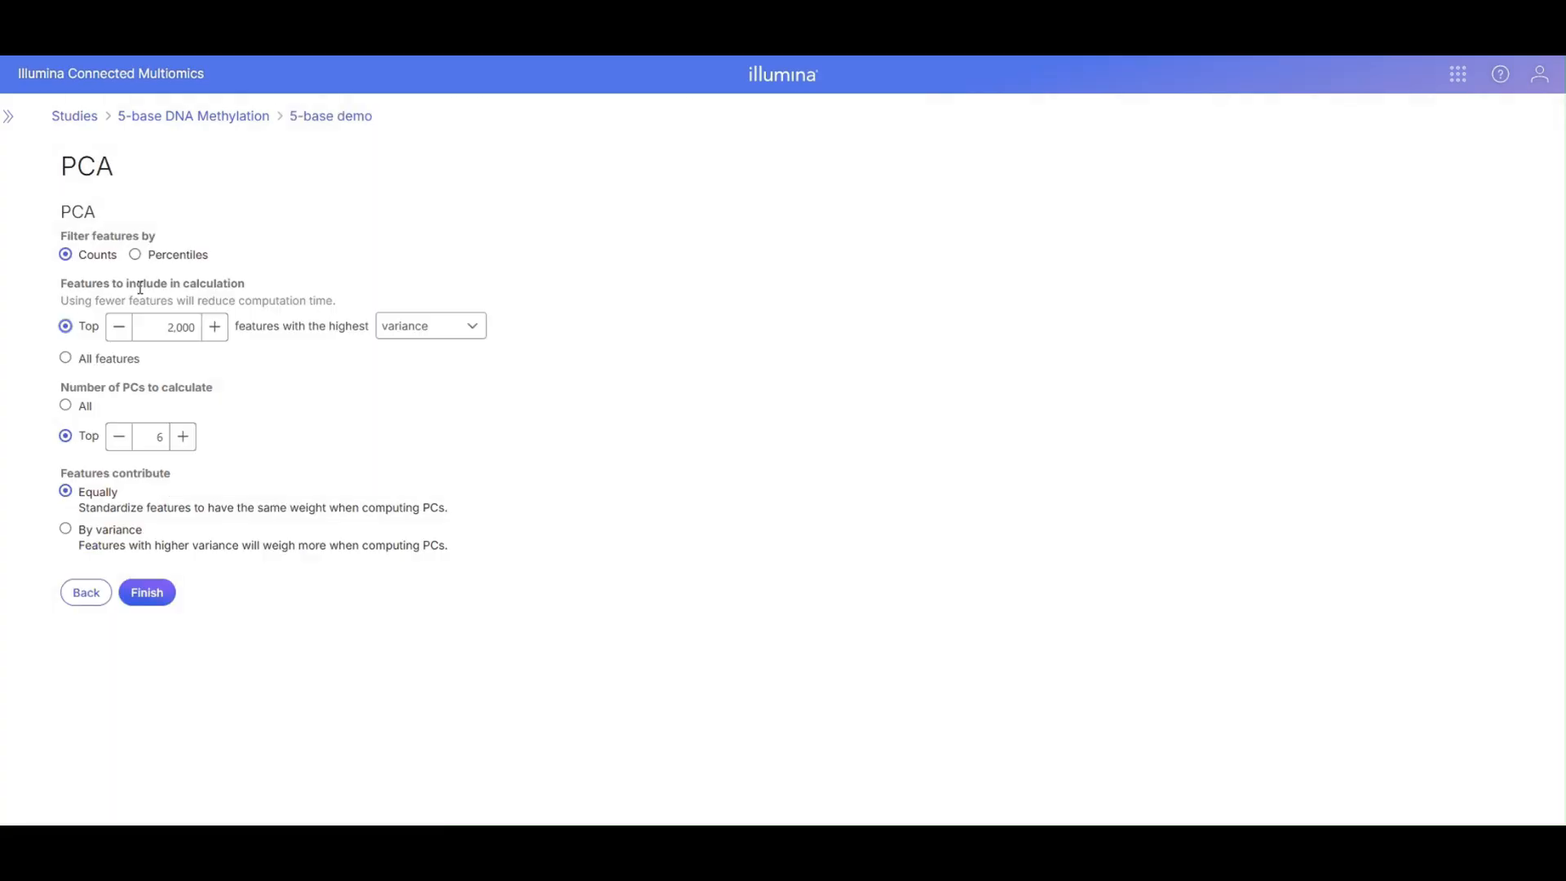
left_click(157, 326)
left_click_drag(157, 325, 201, 326)
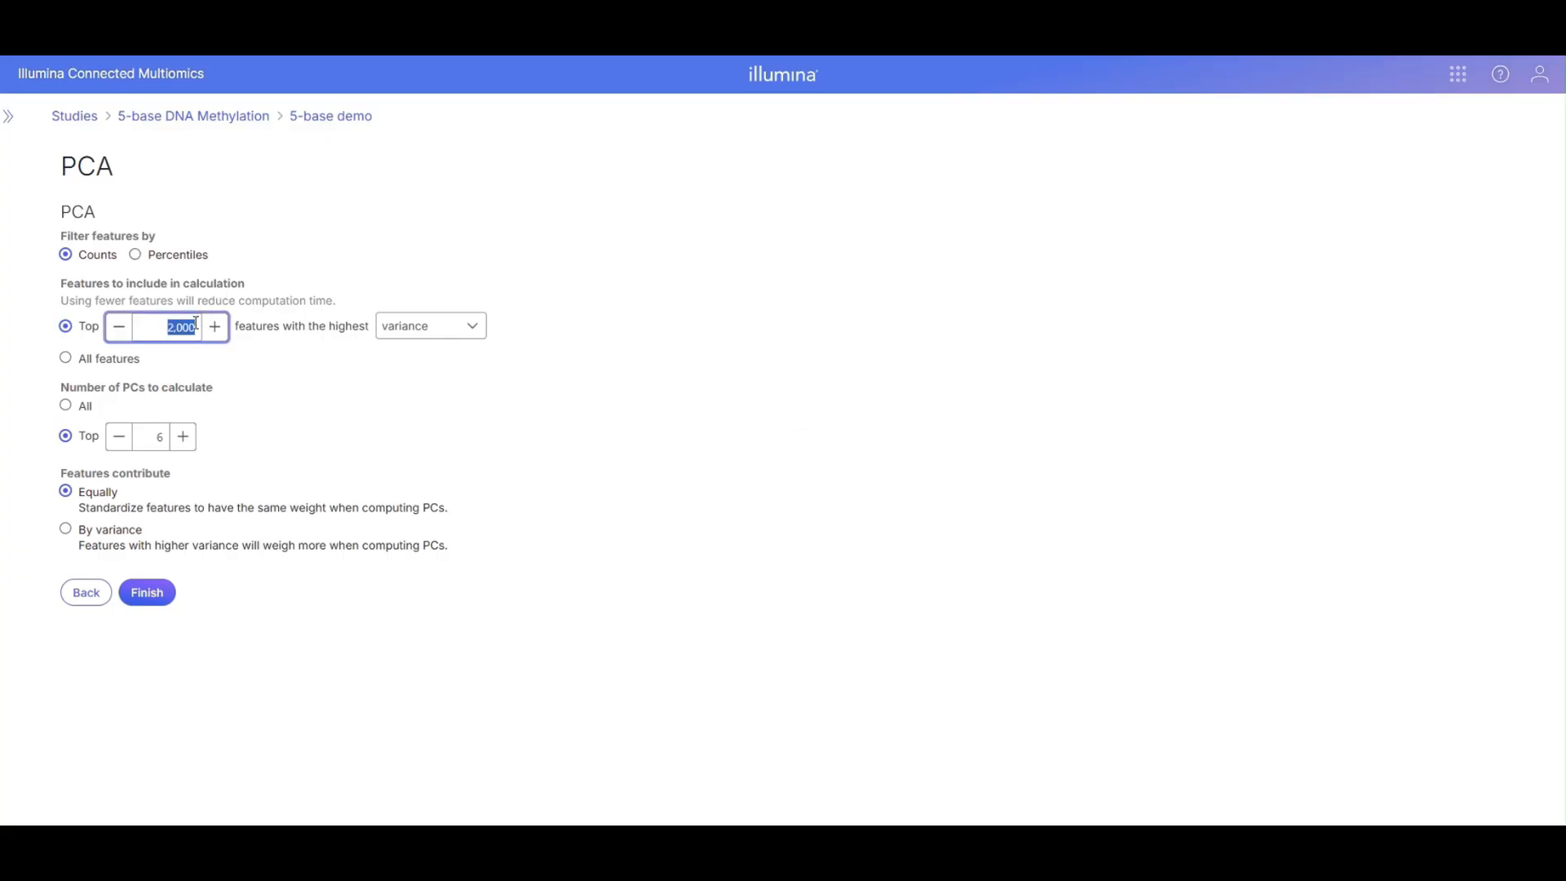
type("100000")
left_click(258, 355)
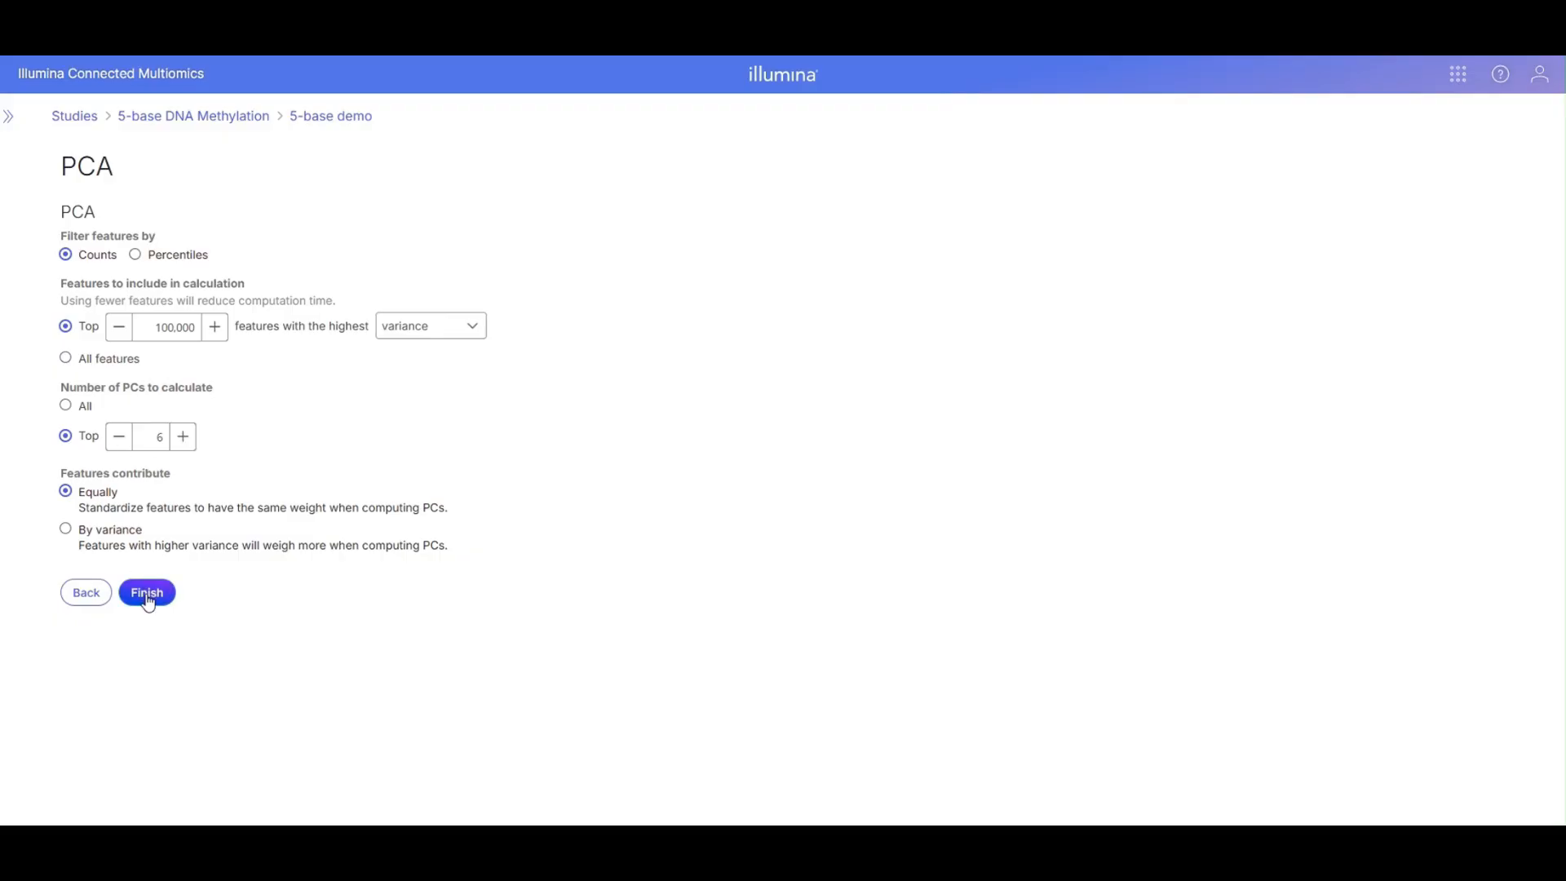
left_click(148, 603)
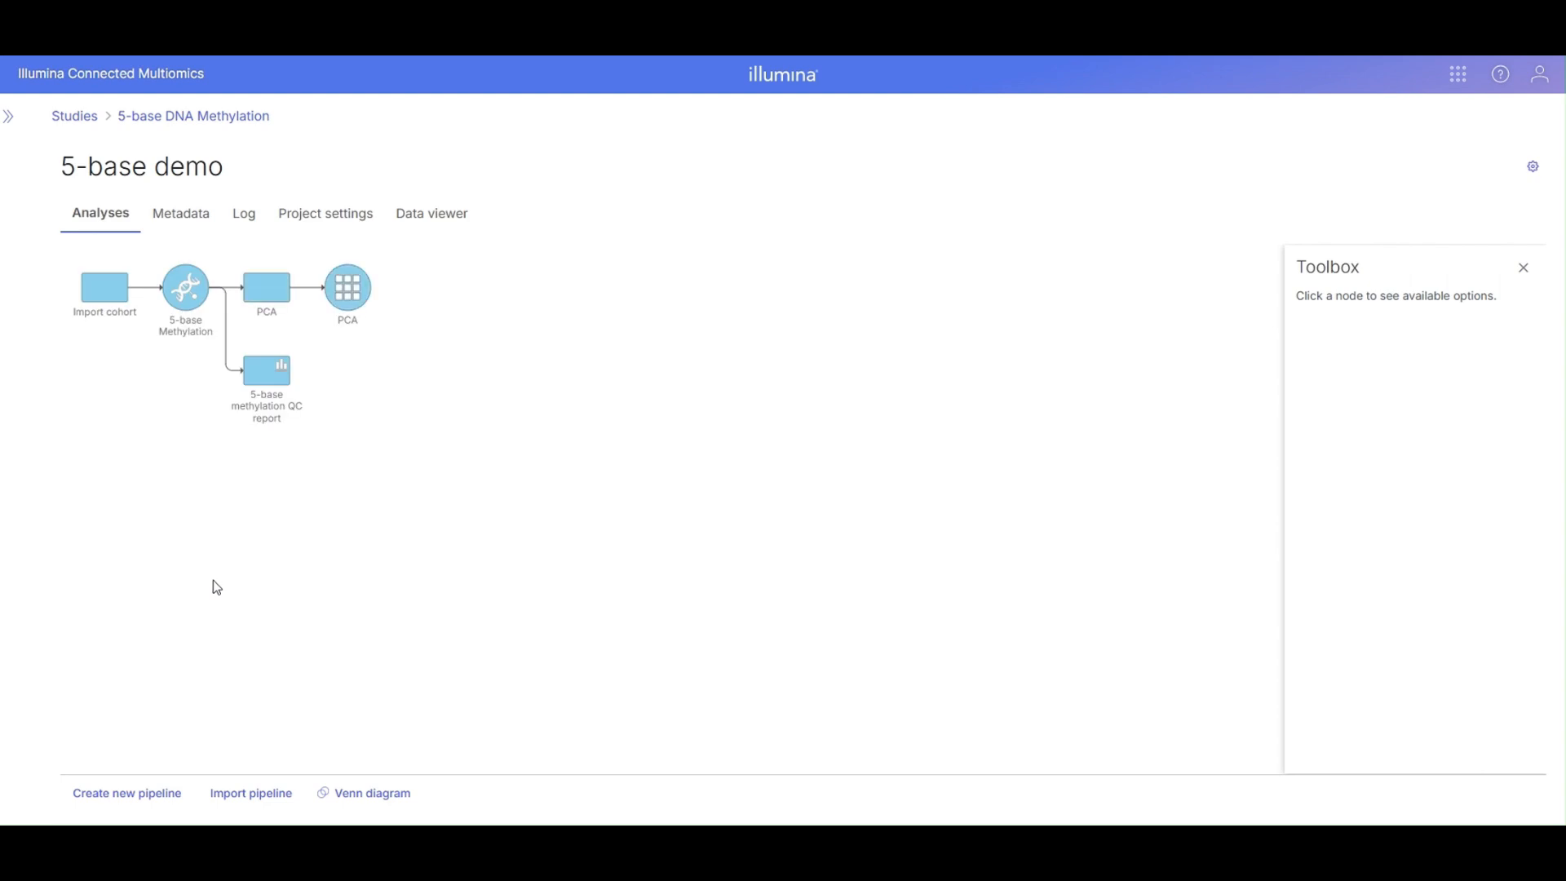
Open the PCA results and examine the 3D PCA plot from another angle, the scree plot and the component loadings table
double_click(344, 290)
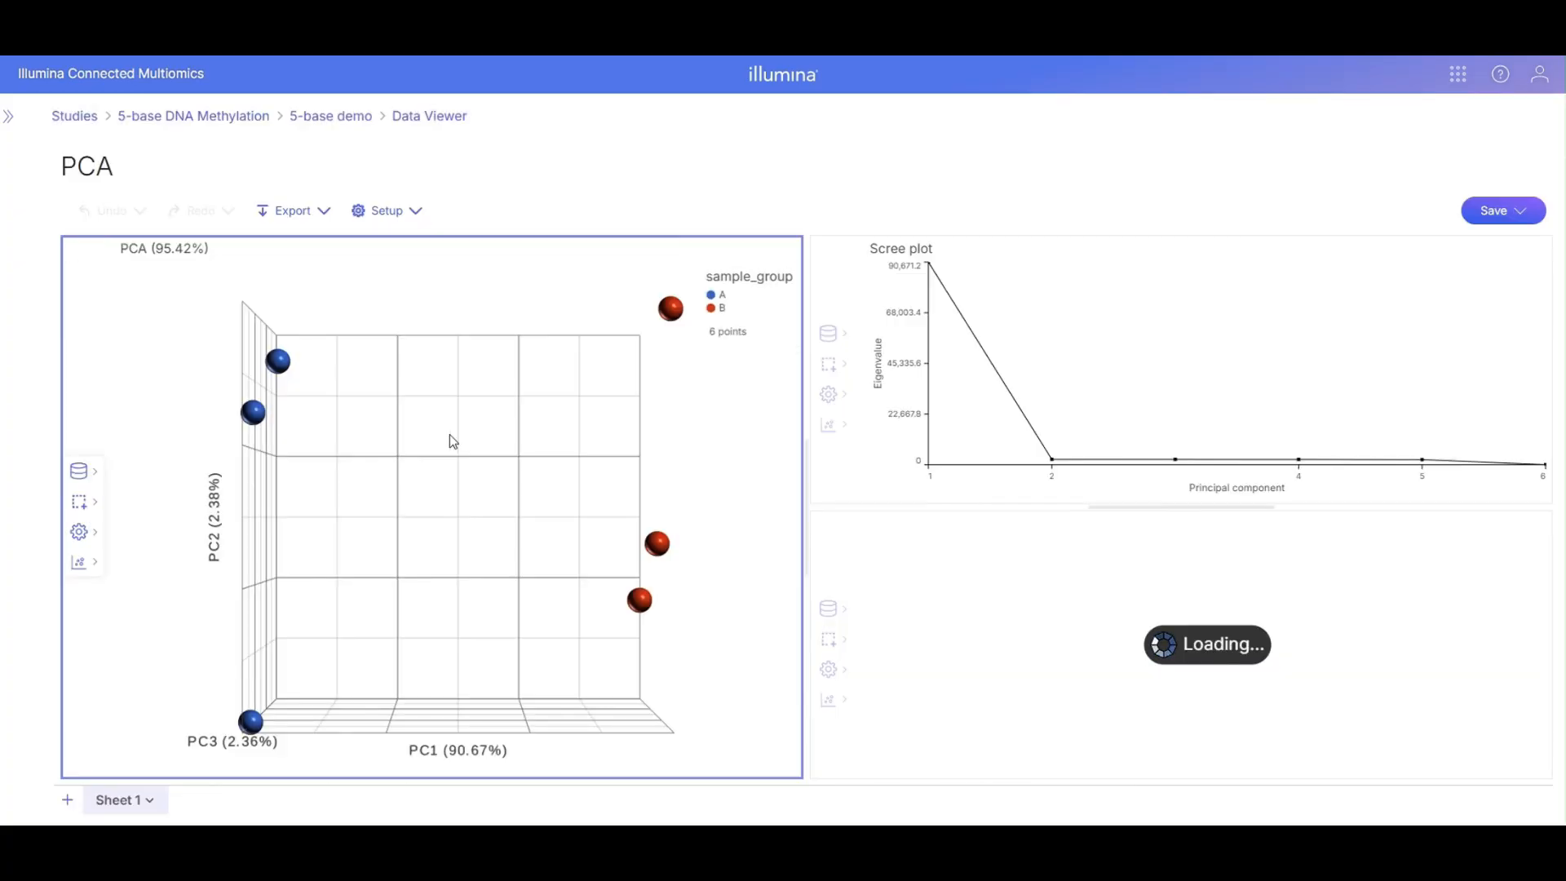
mouse_move(448, 434)
left_mouse_down()
mouse_move(360, 437)
mouse_move(487, 444)
mouse_move(482, 520)
mouse_move(433, 416)
mouse_move(466, 438)
mouse_move(455, 448)
left_mouse_up()
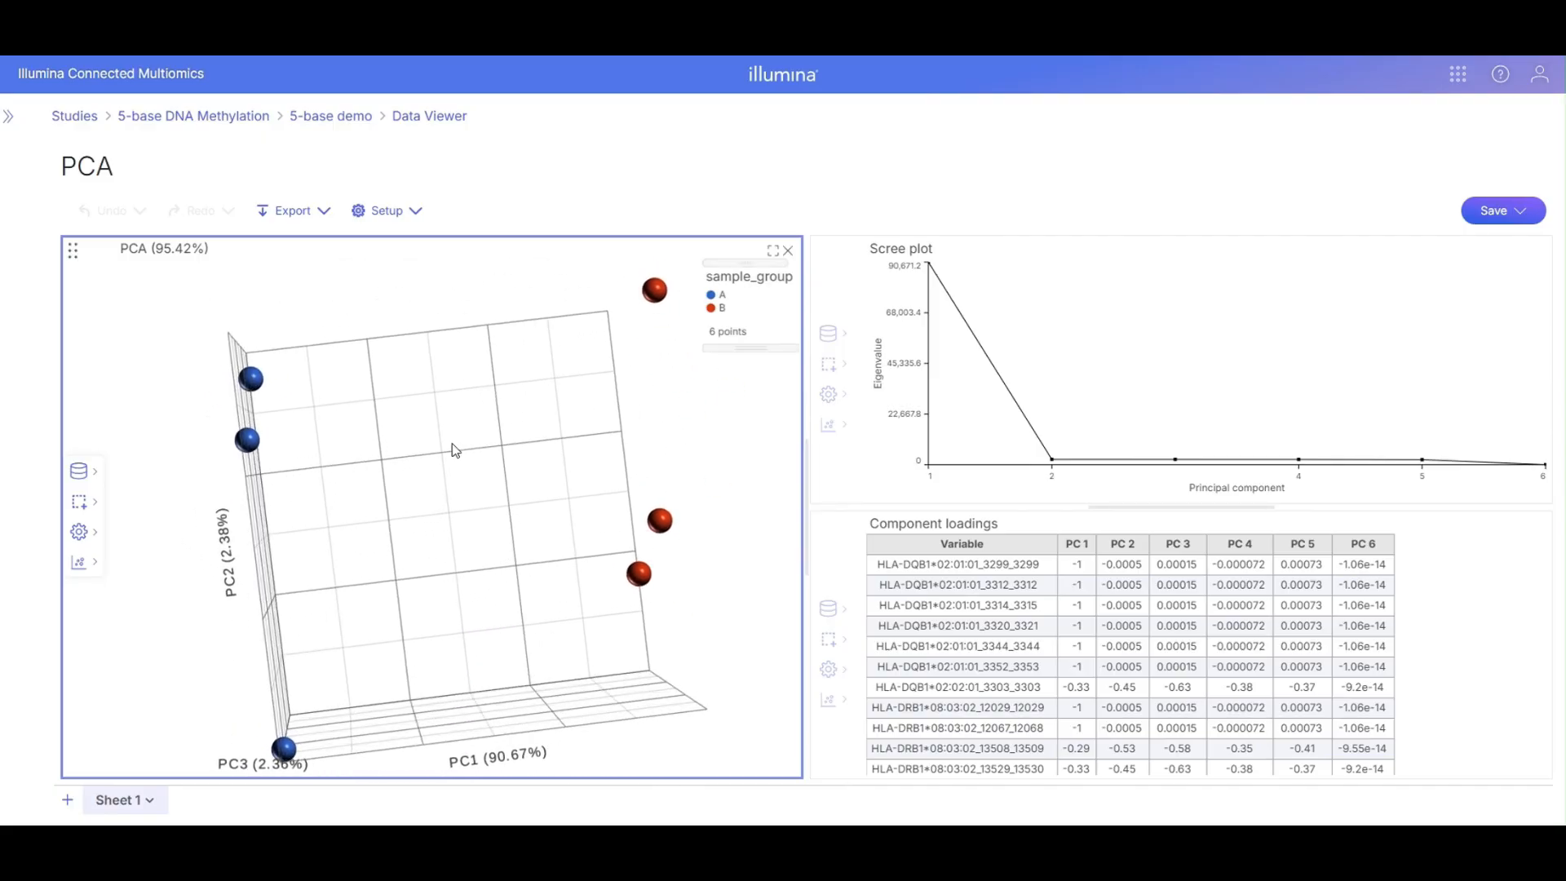
left_click(83, 564)
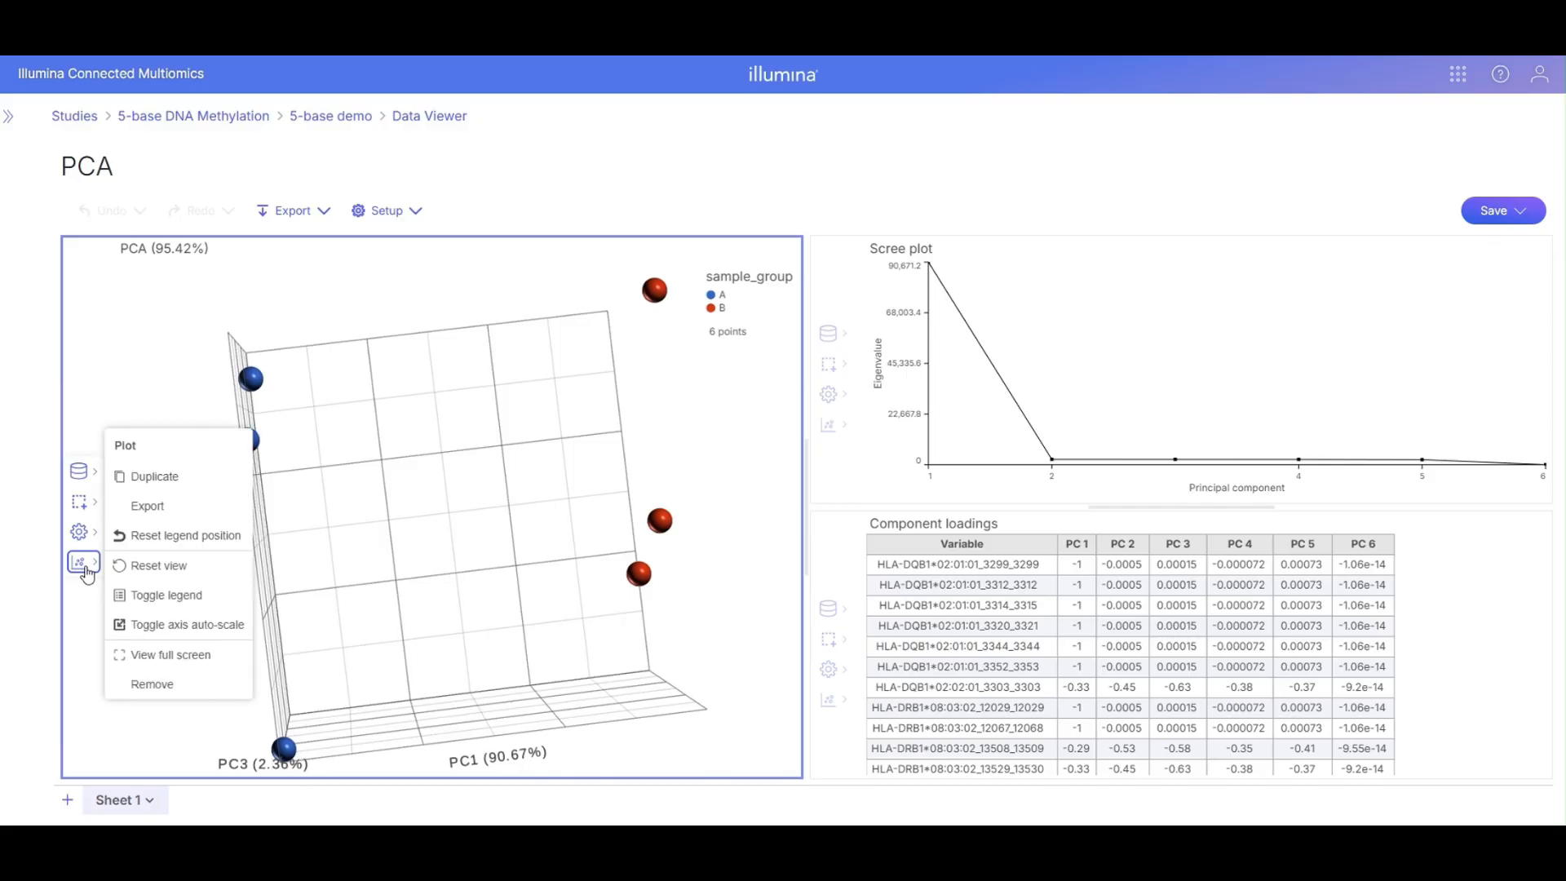
left_click(159, 568)
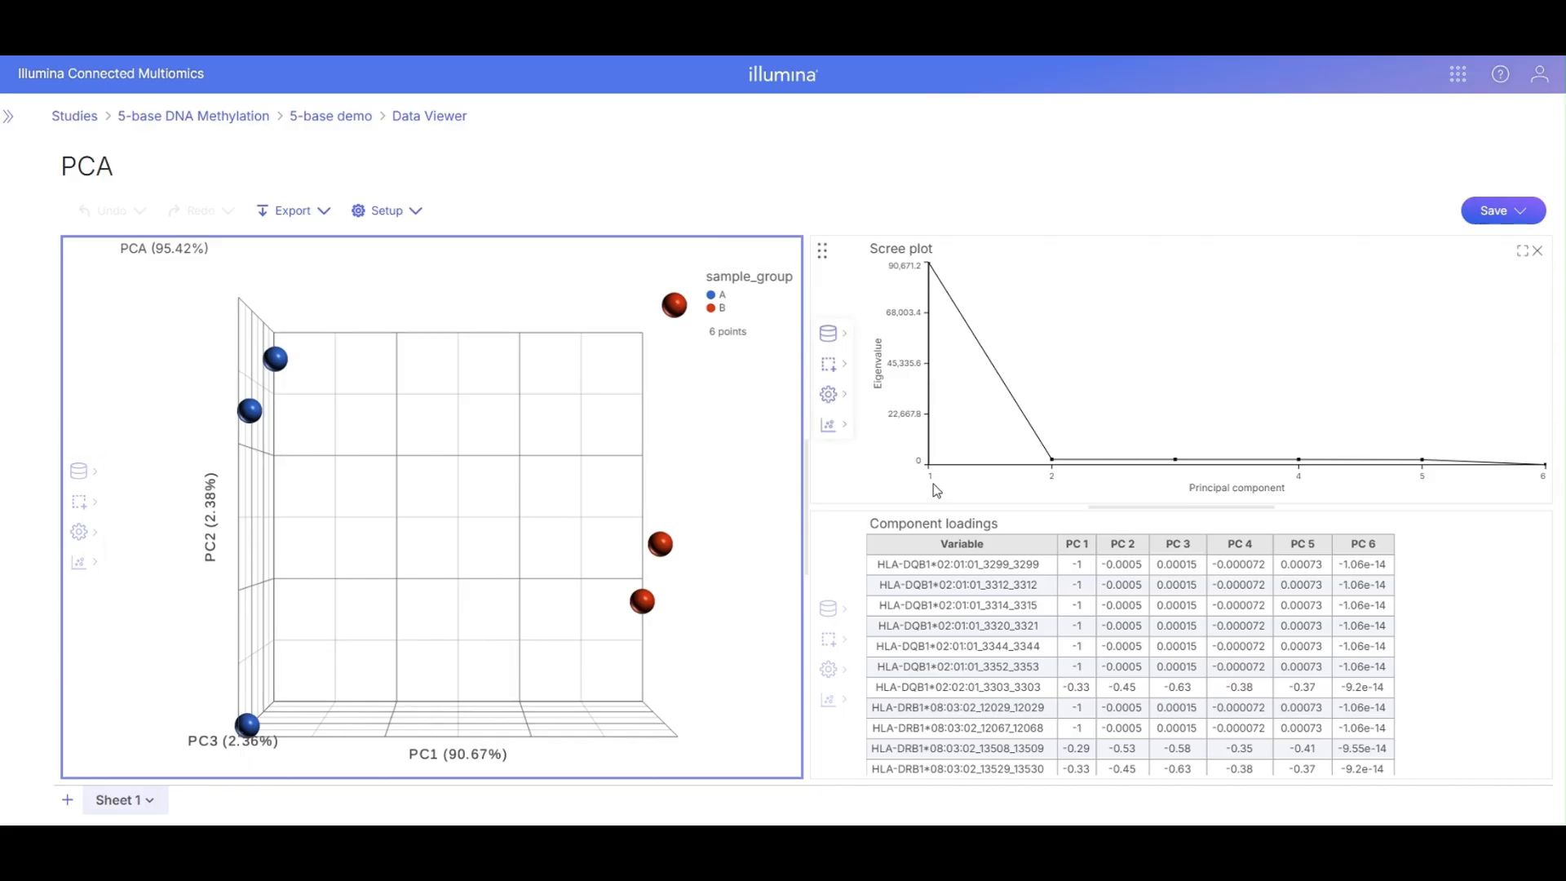
left_click(889, 476)
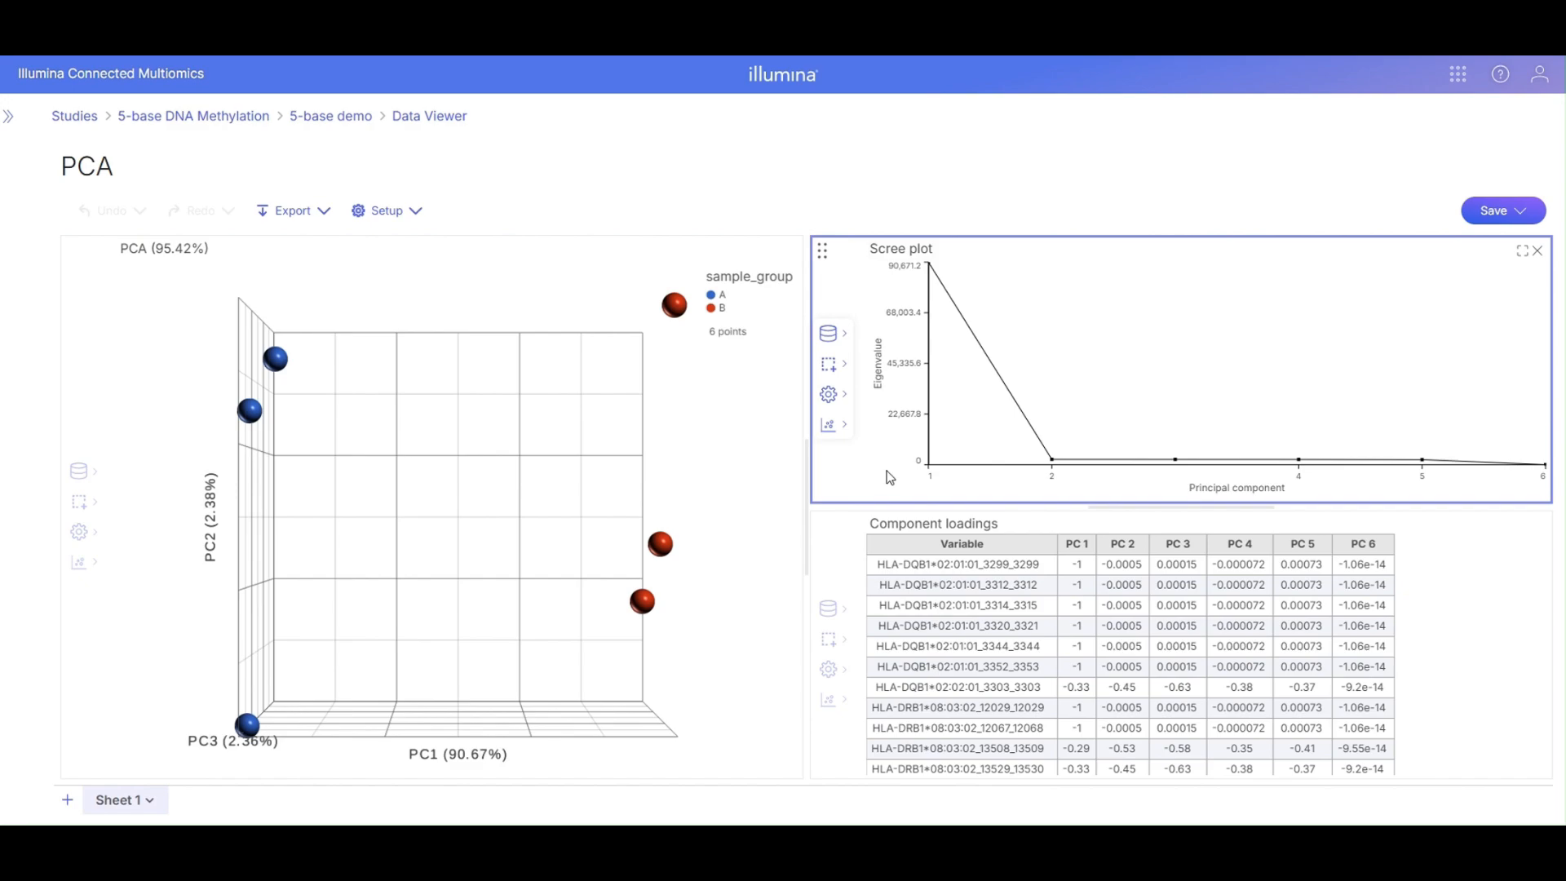
left_click(1026, 527)
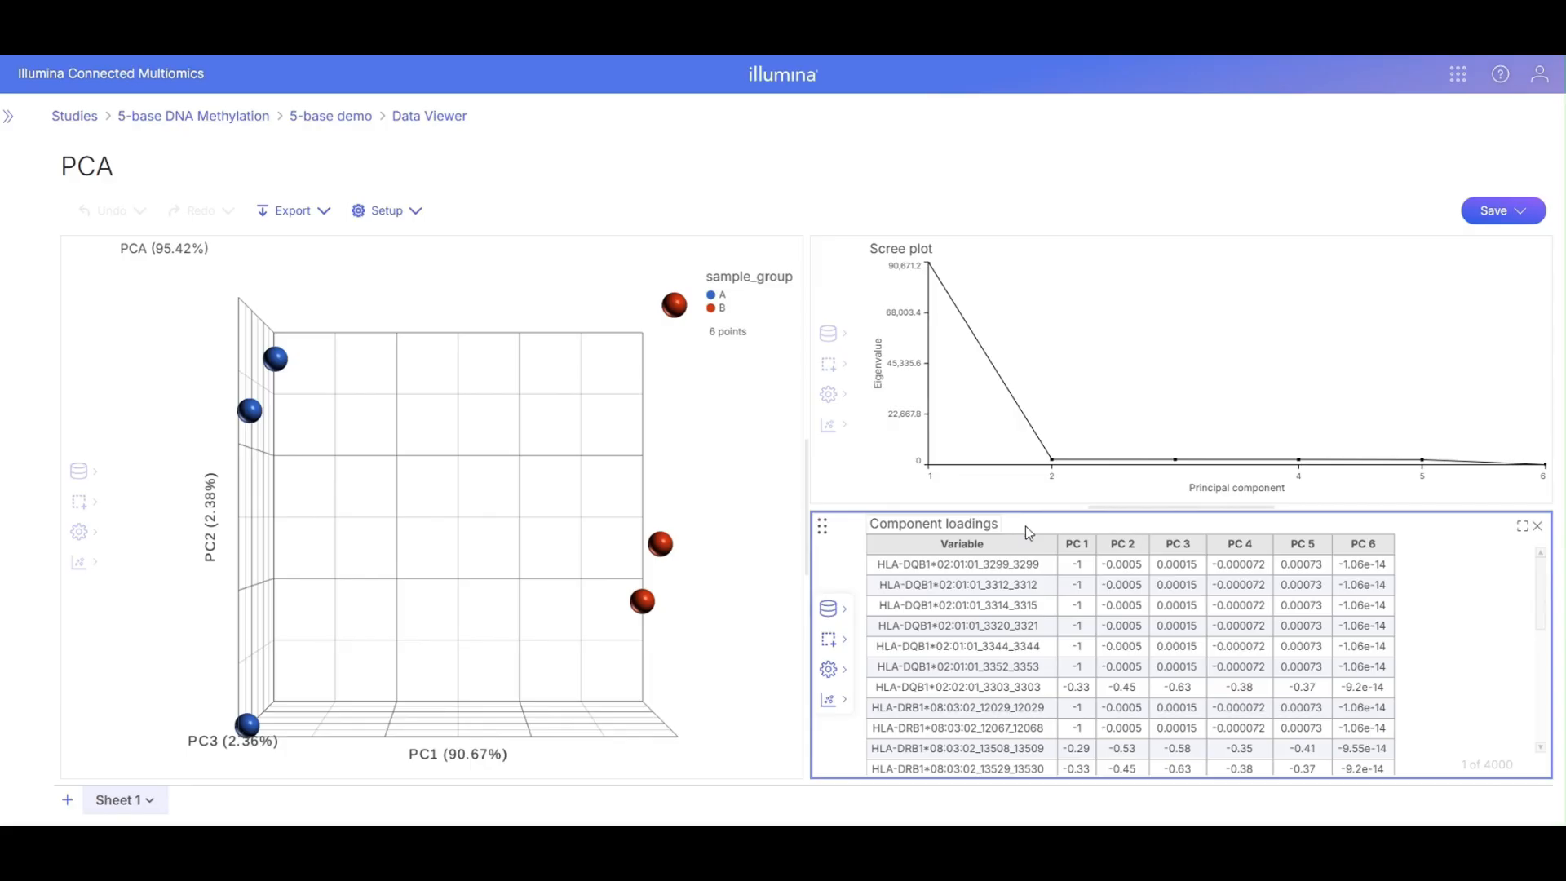
Set up a differential methylation task on the 5-base Methylation node, using the DSS method and sample_group as the factor
left_click(366, 122)
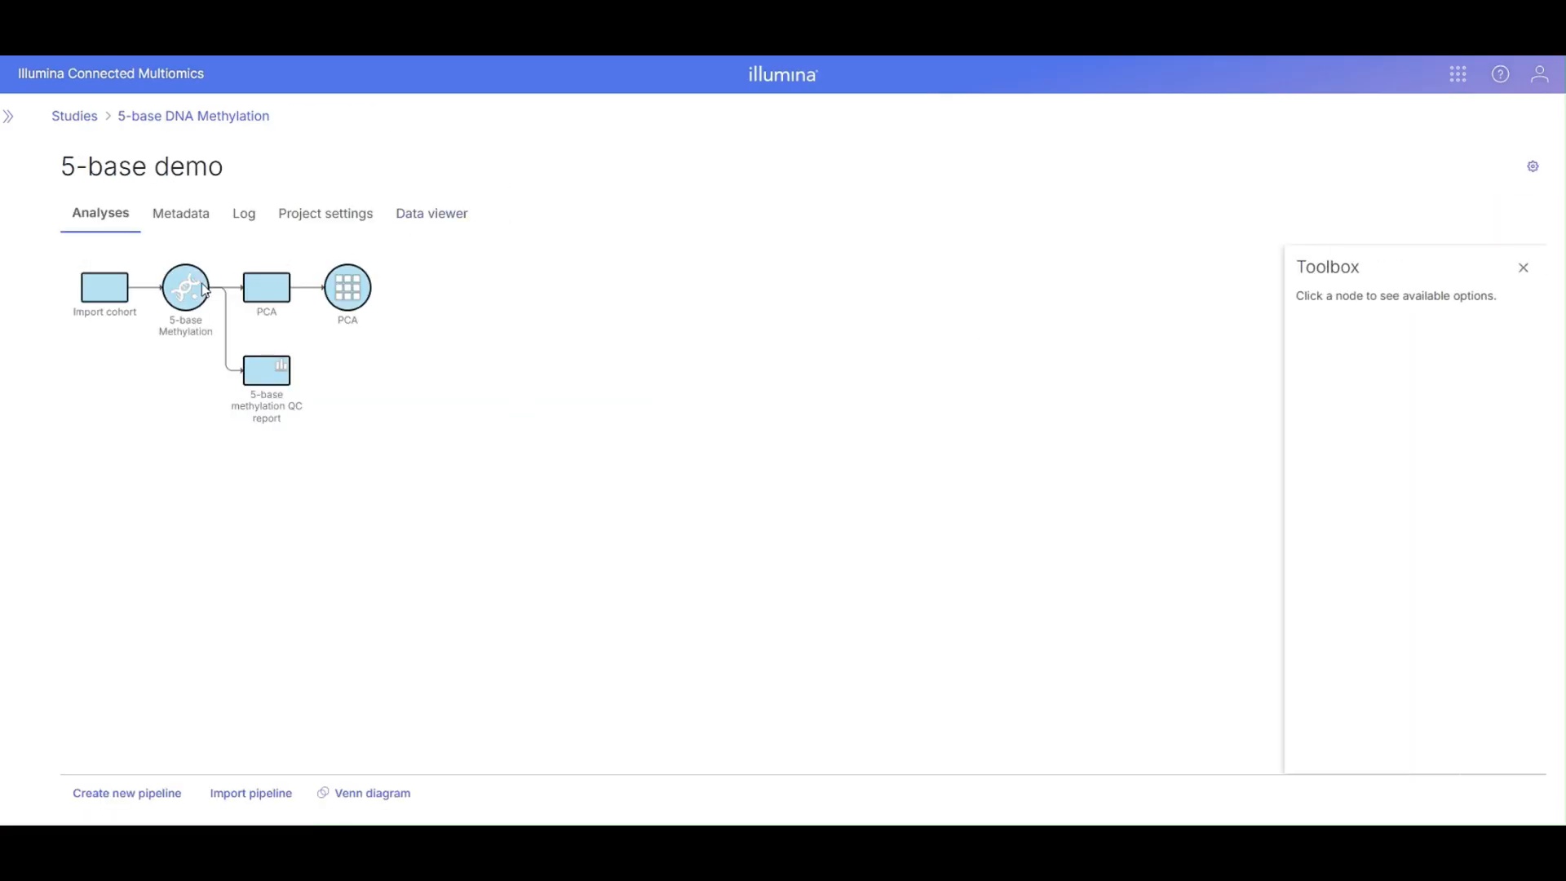
left_click(190, 295)
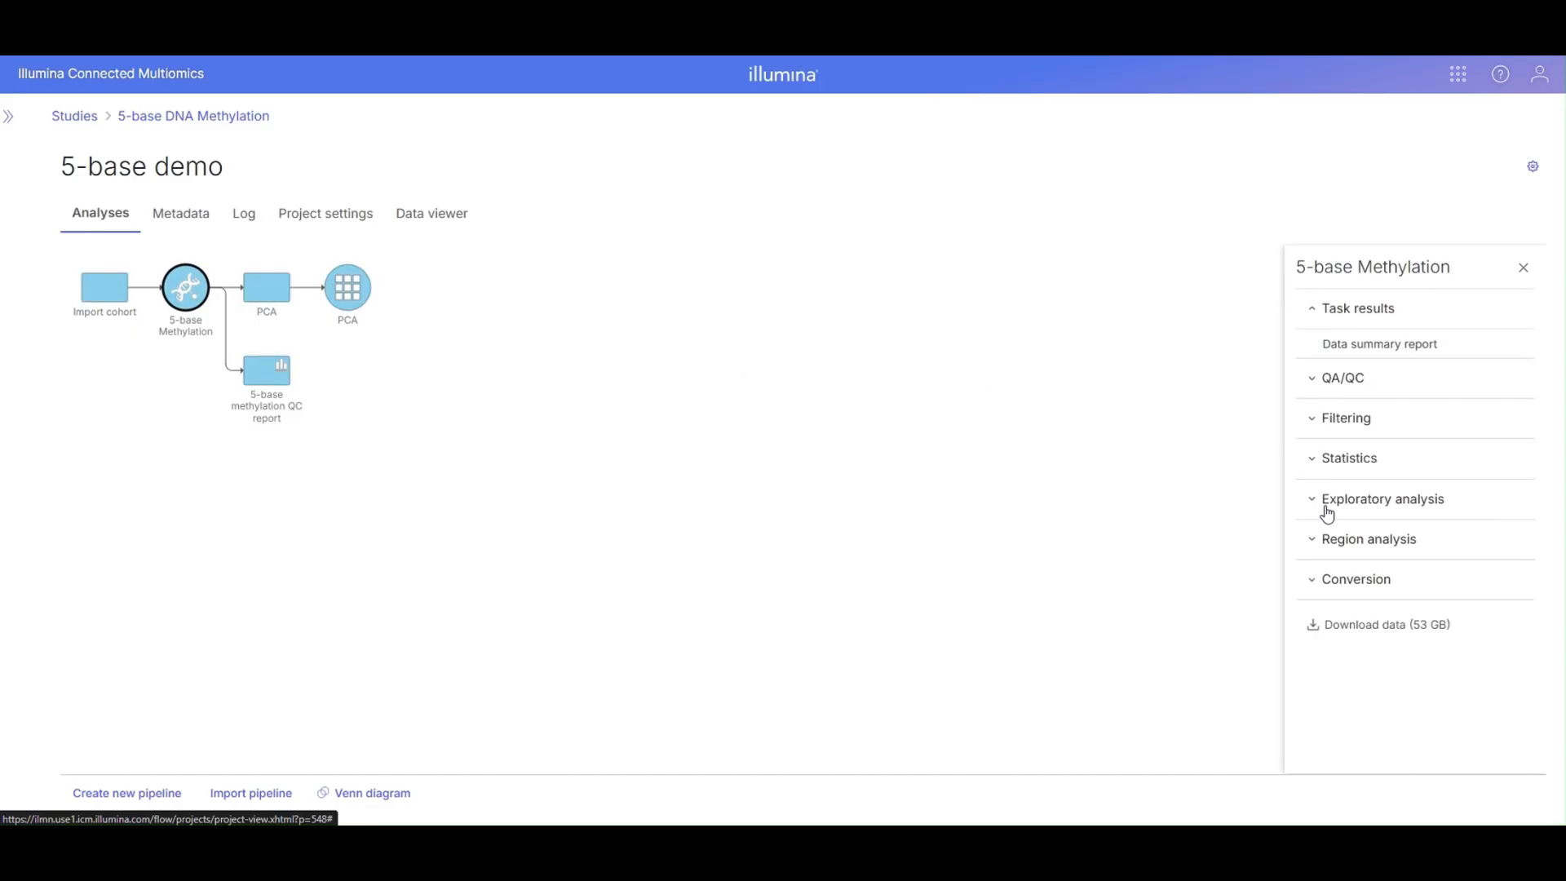
left_click(1337, 482)
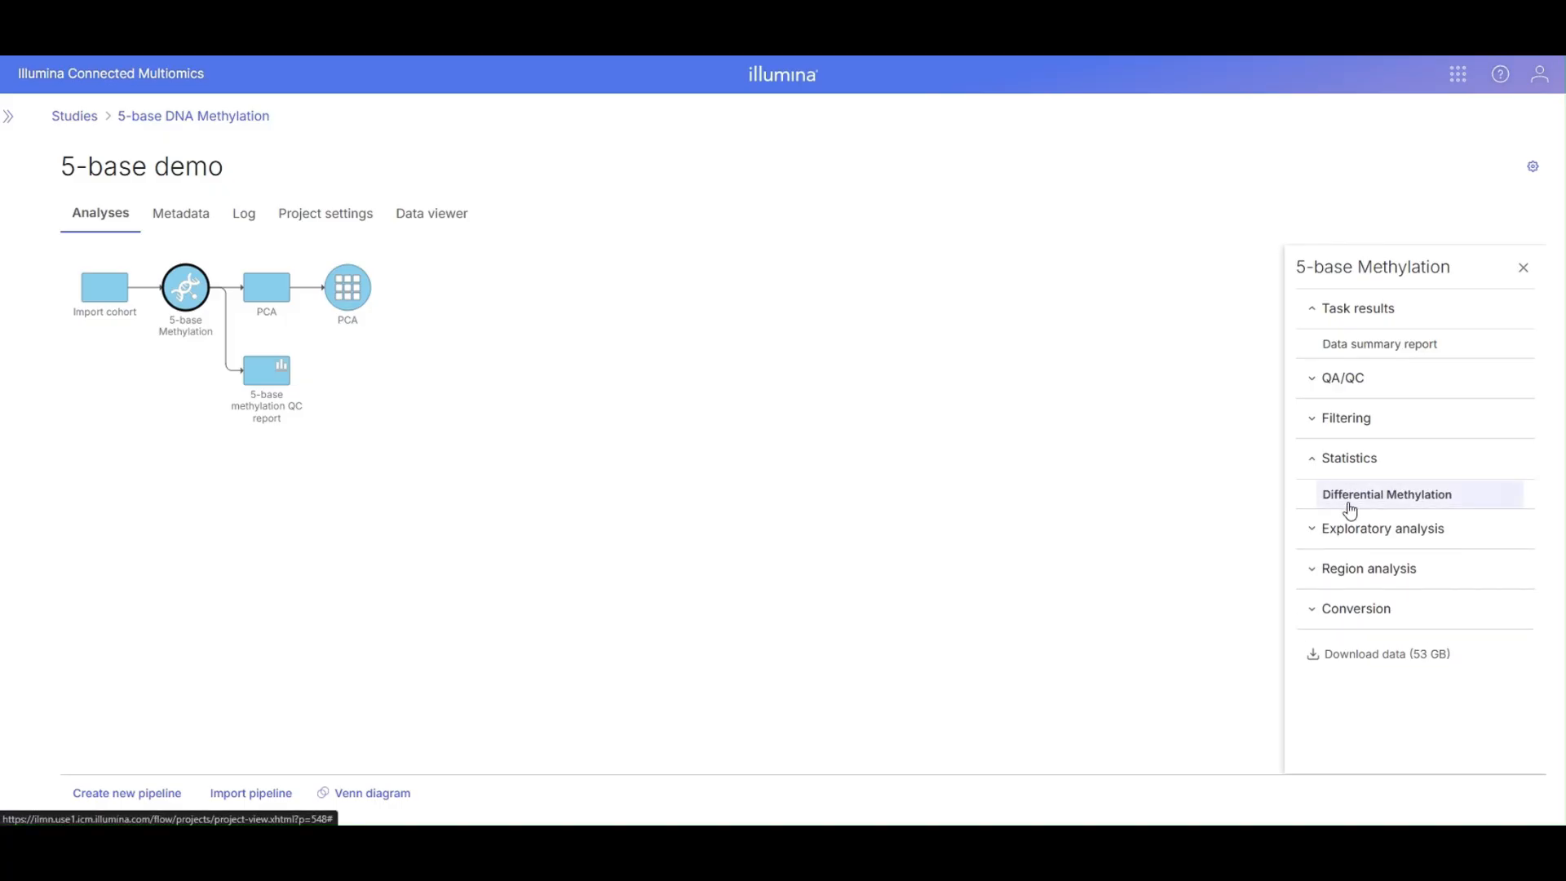
left_click(1351, 509)
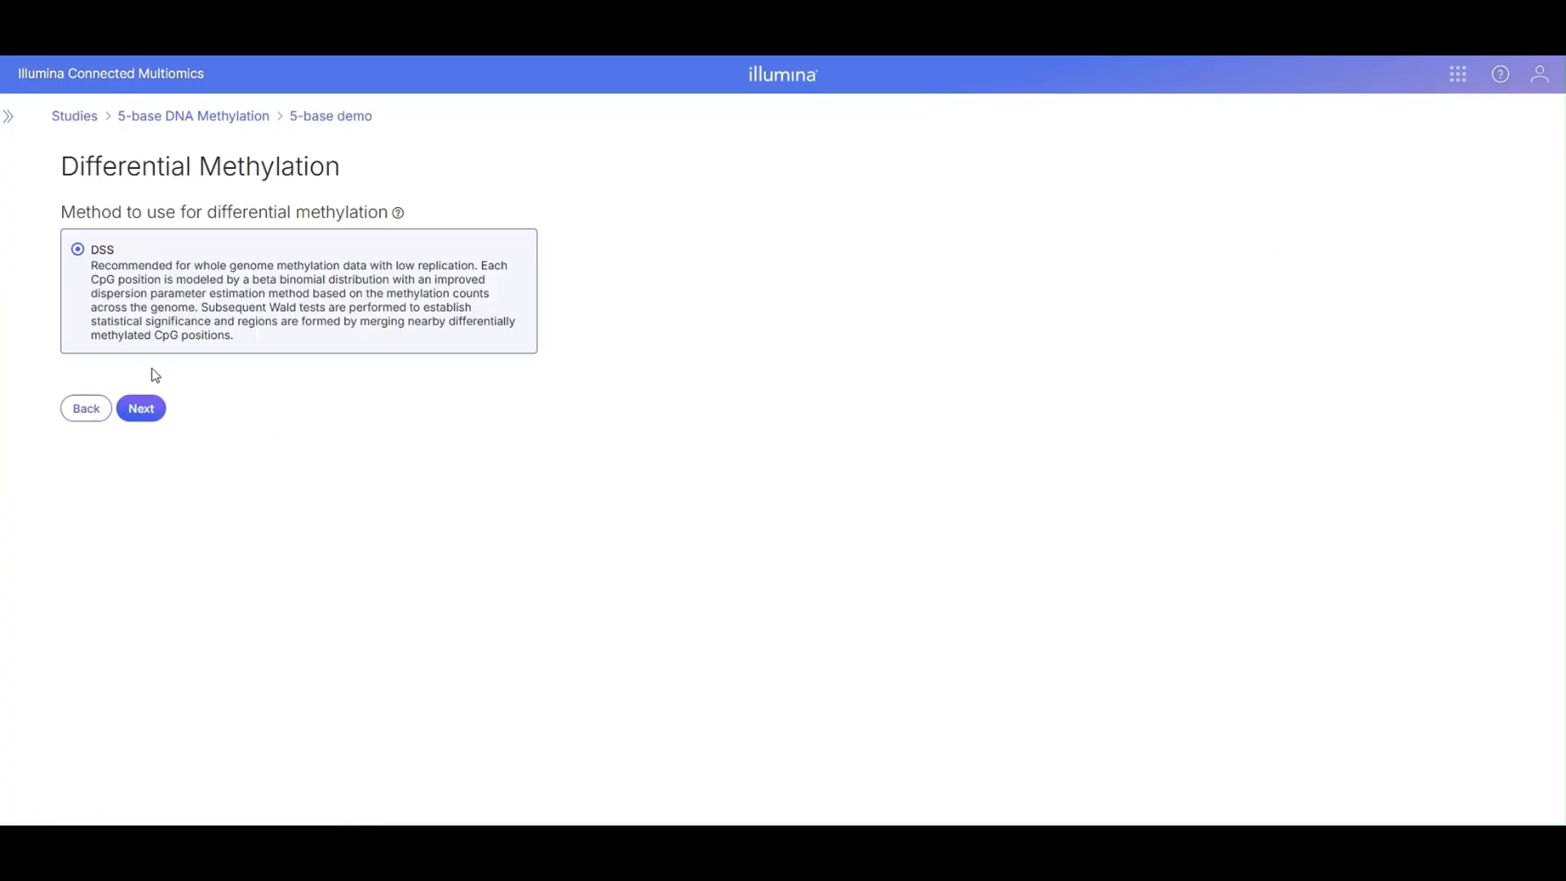
left_click(152, 418)
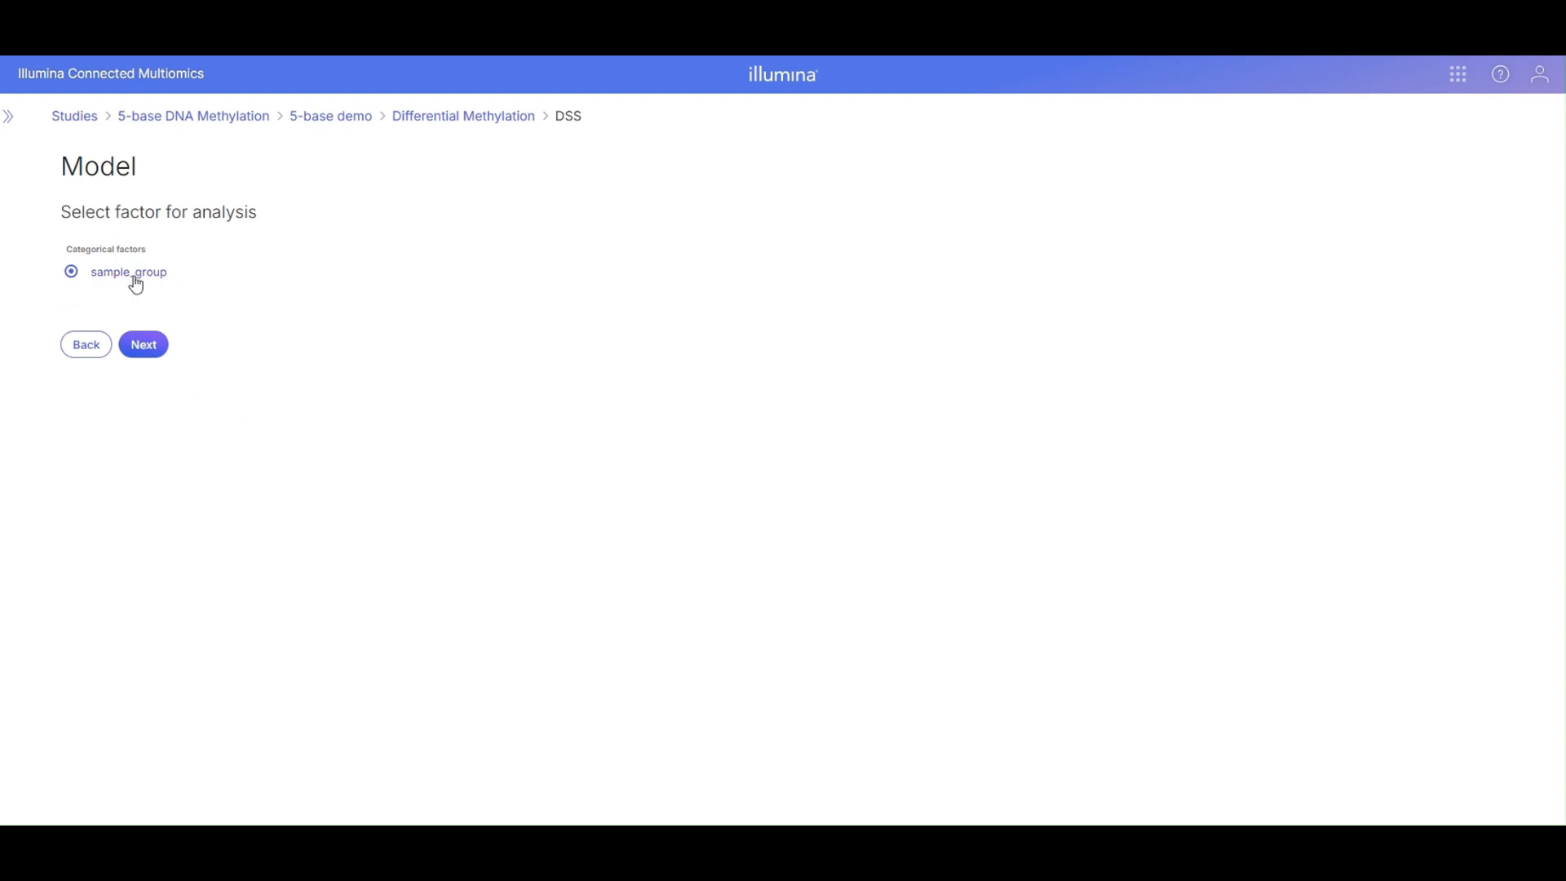
left_click(142, 347)
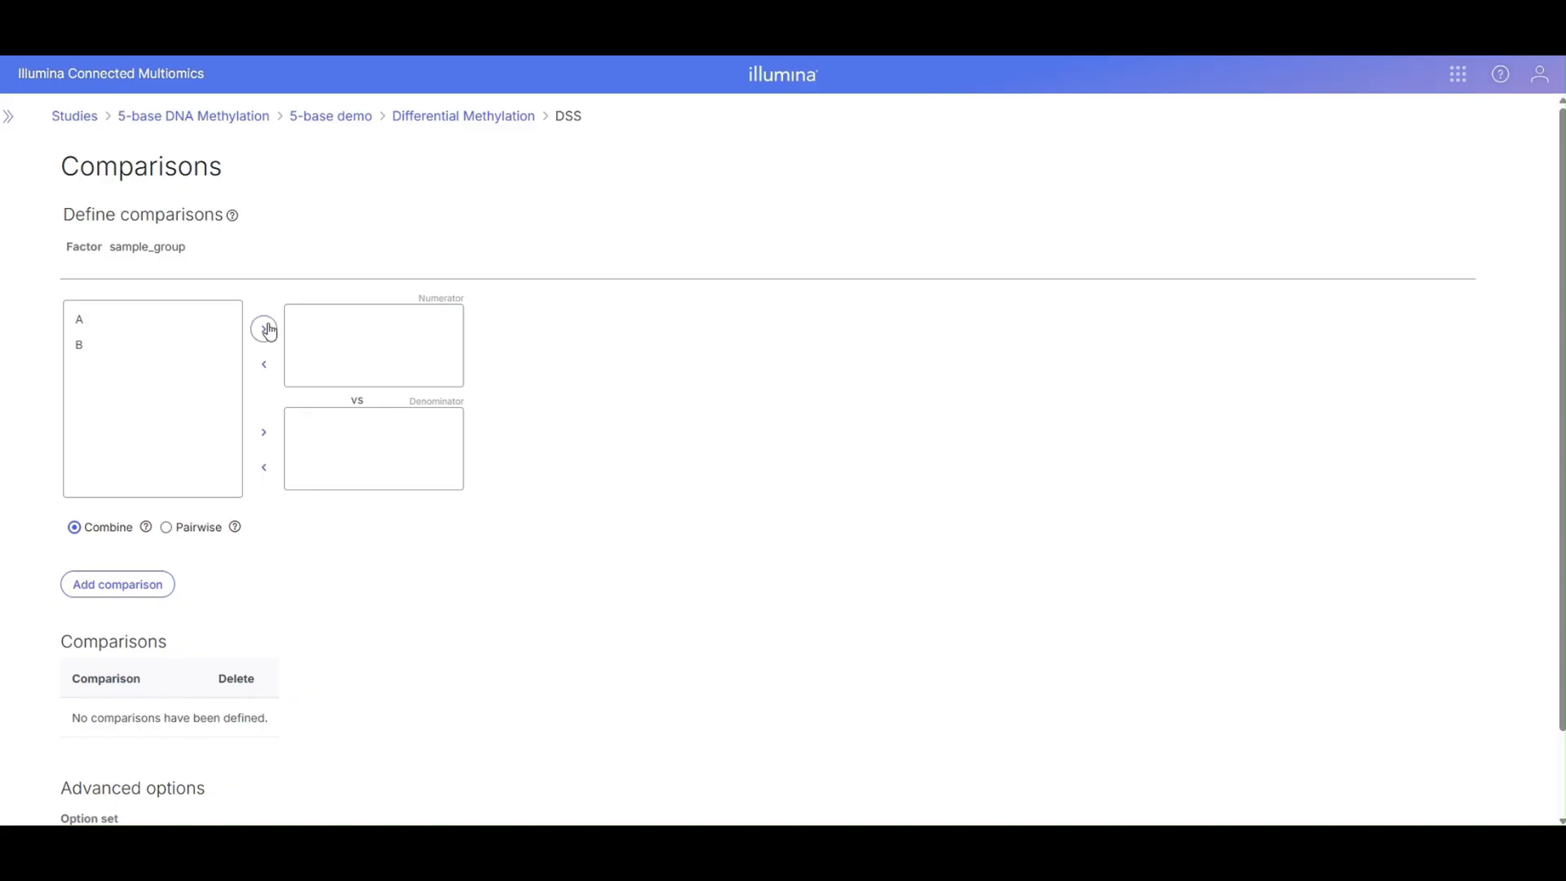
Add a comparison with A as numerator and B as denominator, and run DSS with the default option set
left_click_drag(183, 324, 441, 339)
left_click_drag(143, 349, 384, 446)
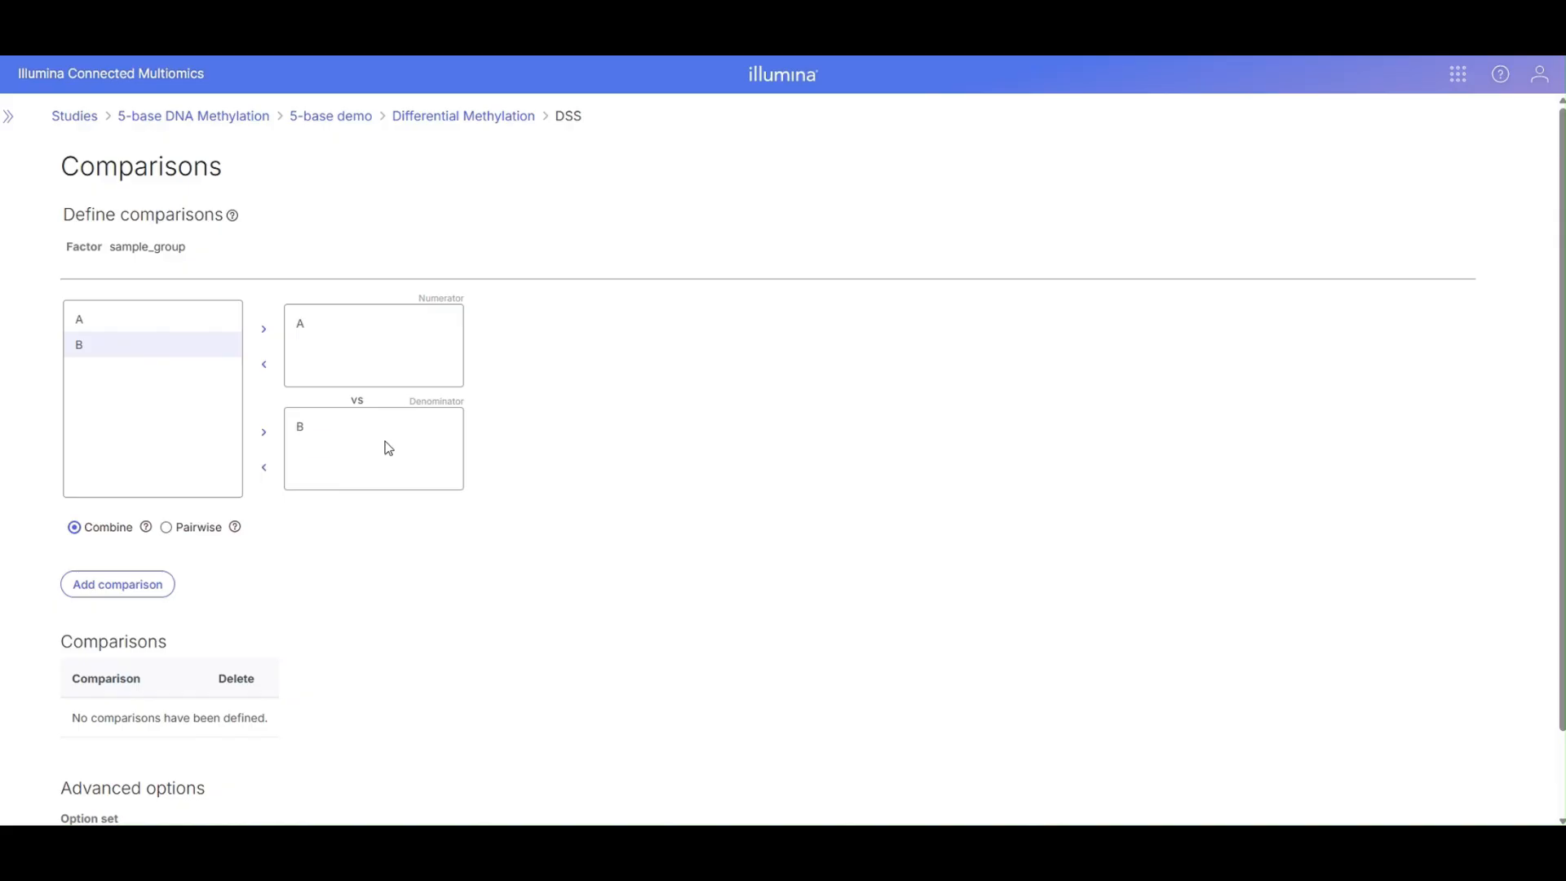
left_click(117, 589)
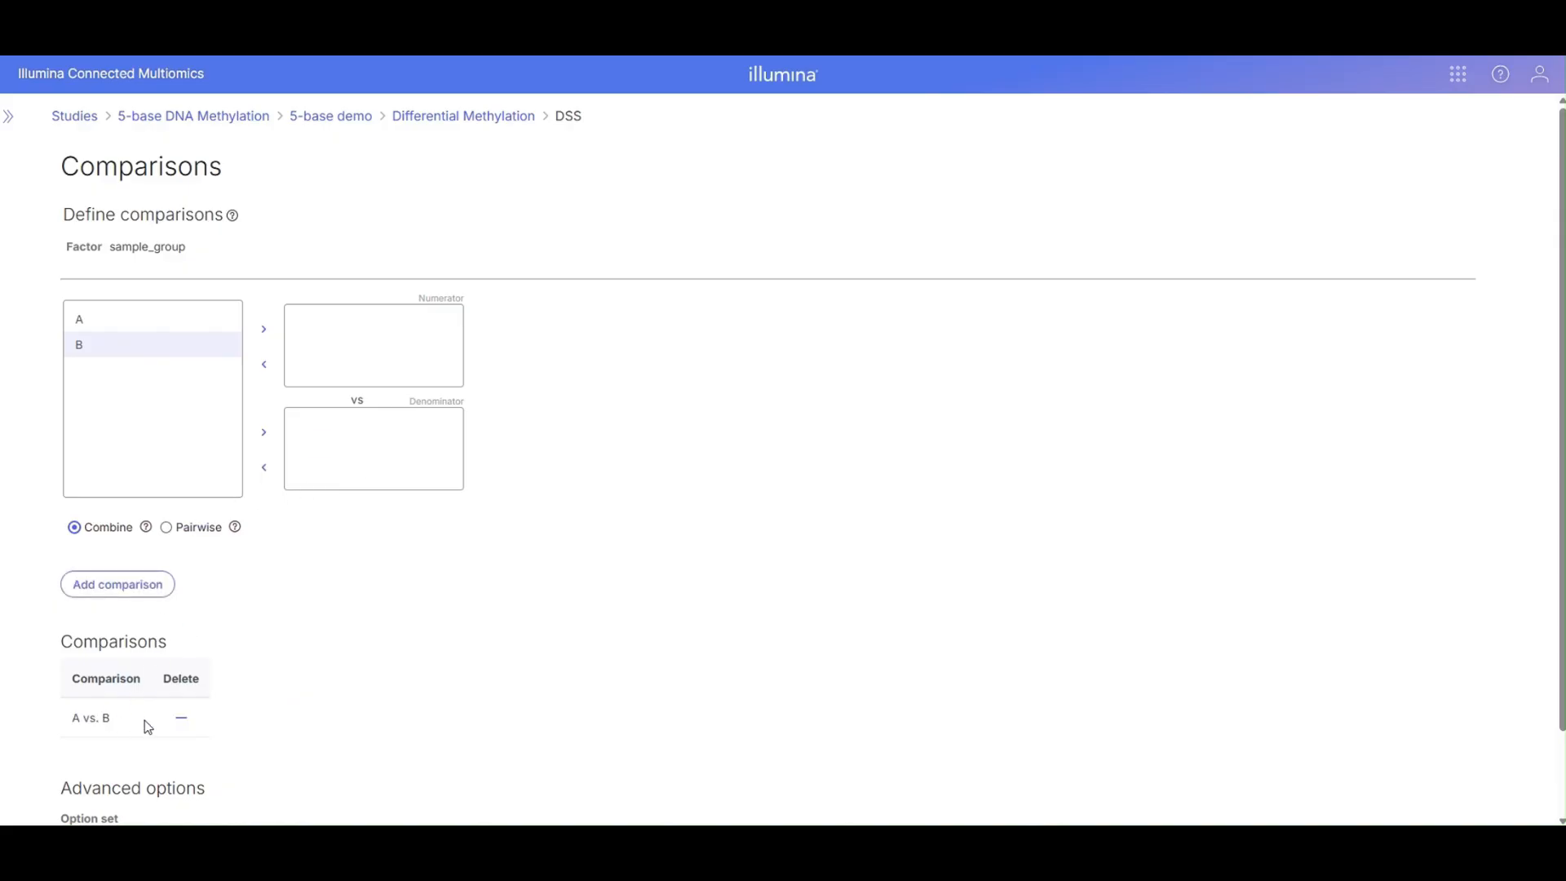
scroll(147, 723, "down", 2)
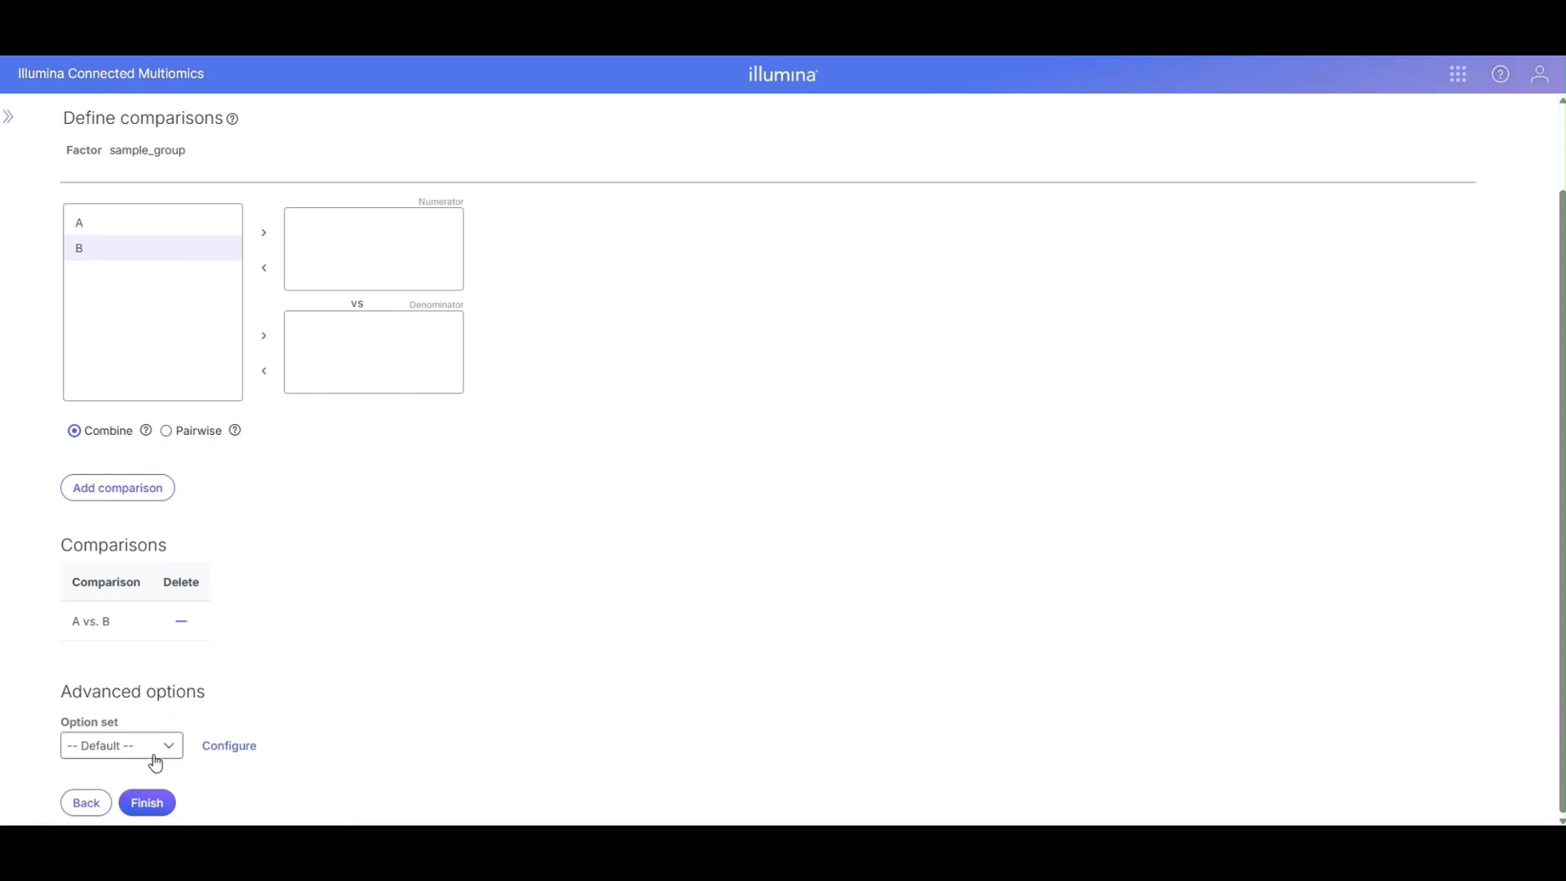
left_click(147, 803)
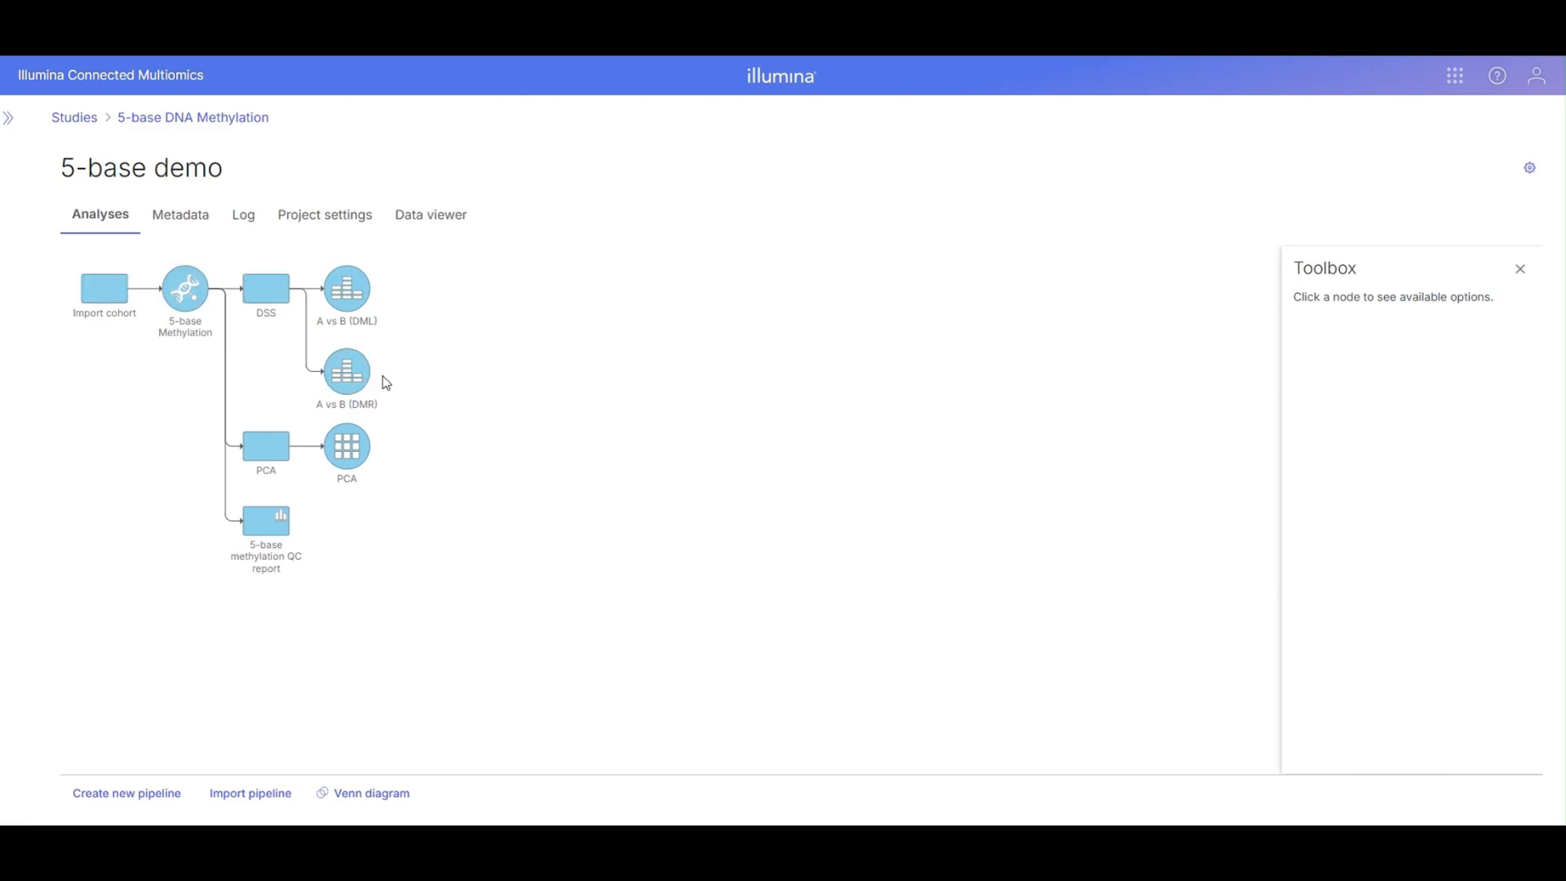
Open the DSS report of the A vs B (DMR) node and display the volcano plot for the A vs B comparison
mouse_move(353, 376)
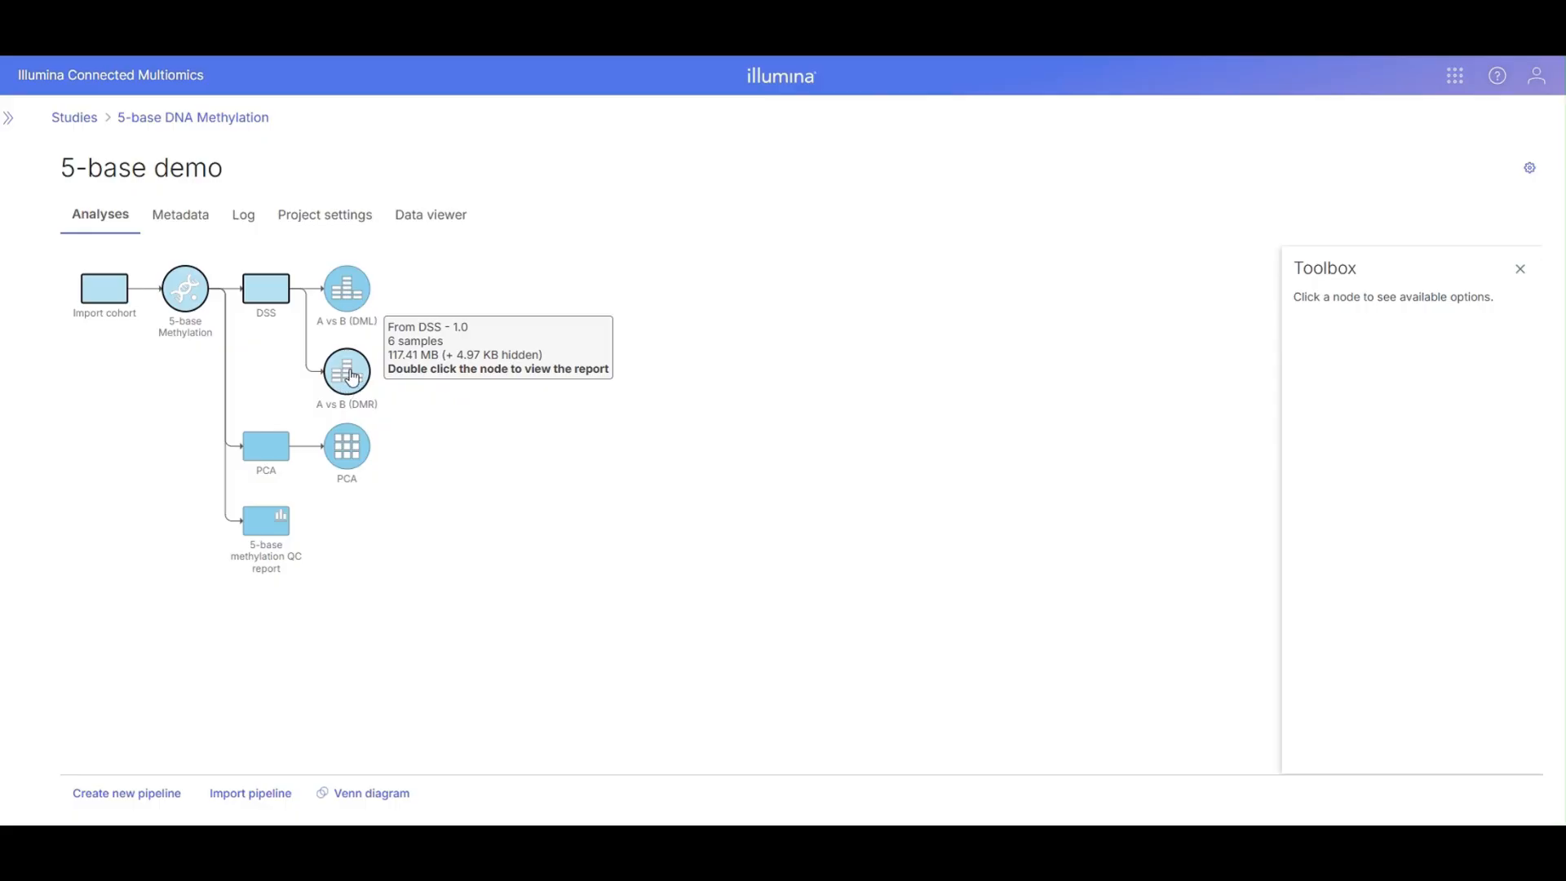
left_click(352, 377)
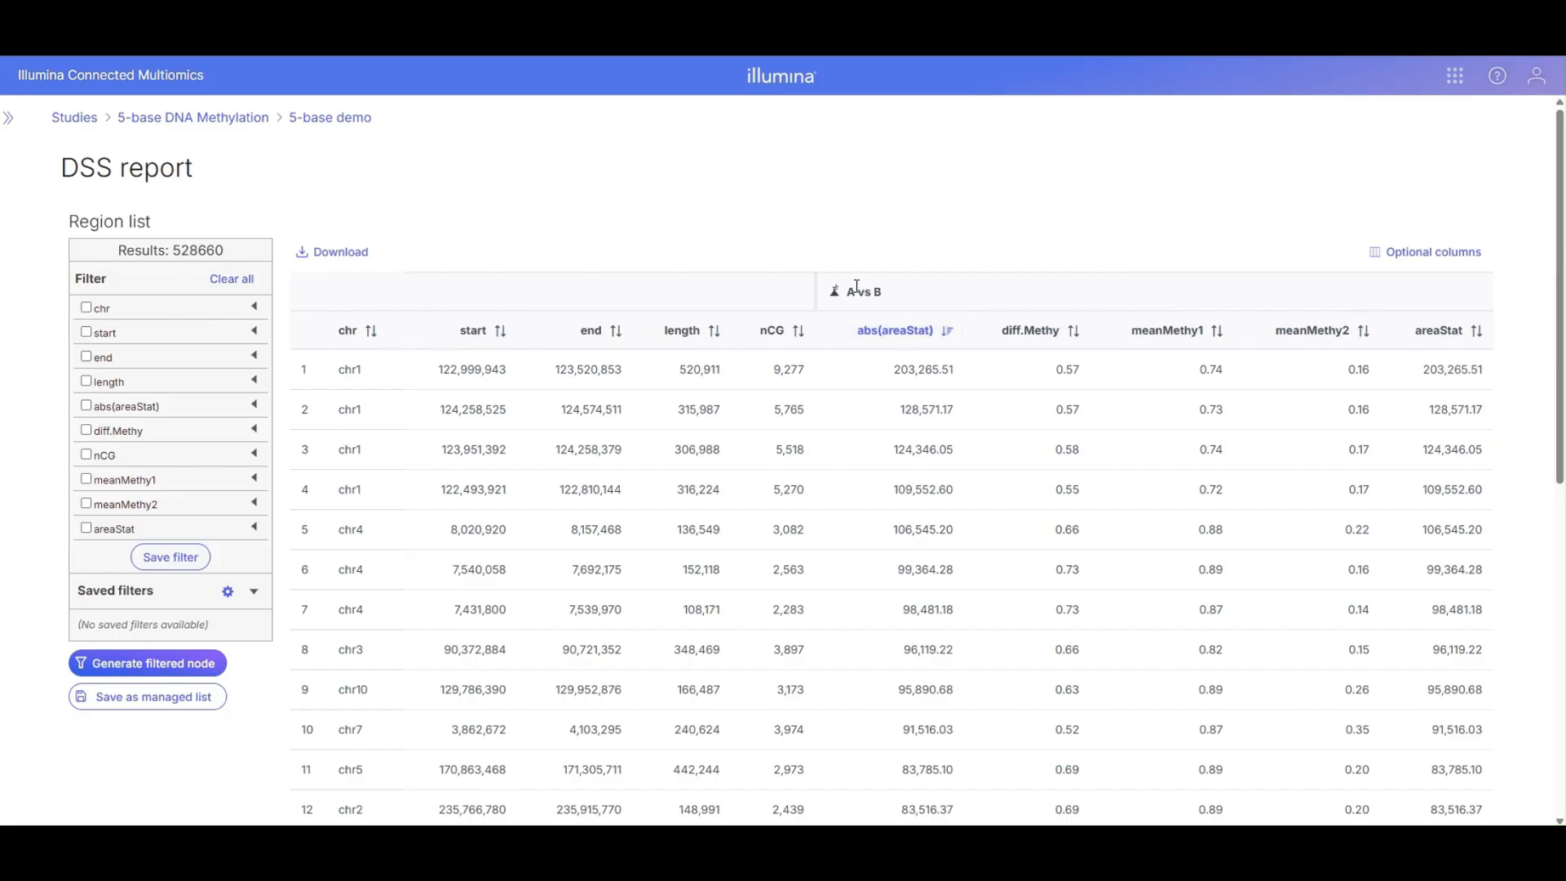
left_click(834, 298)
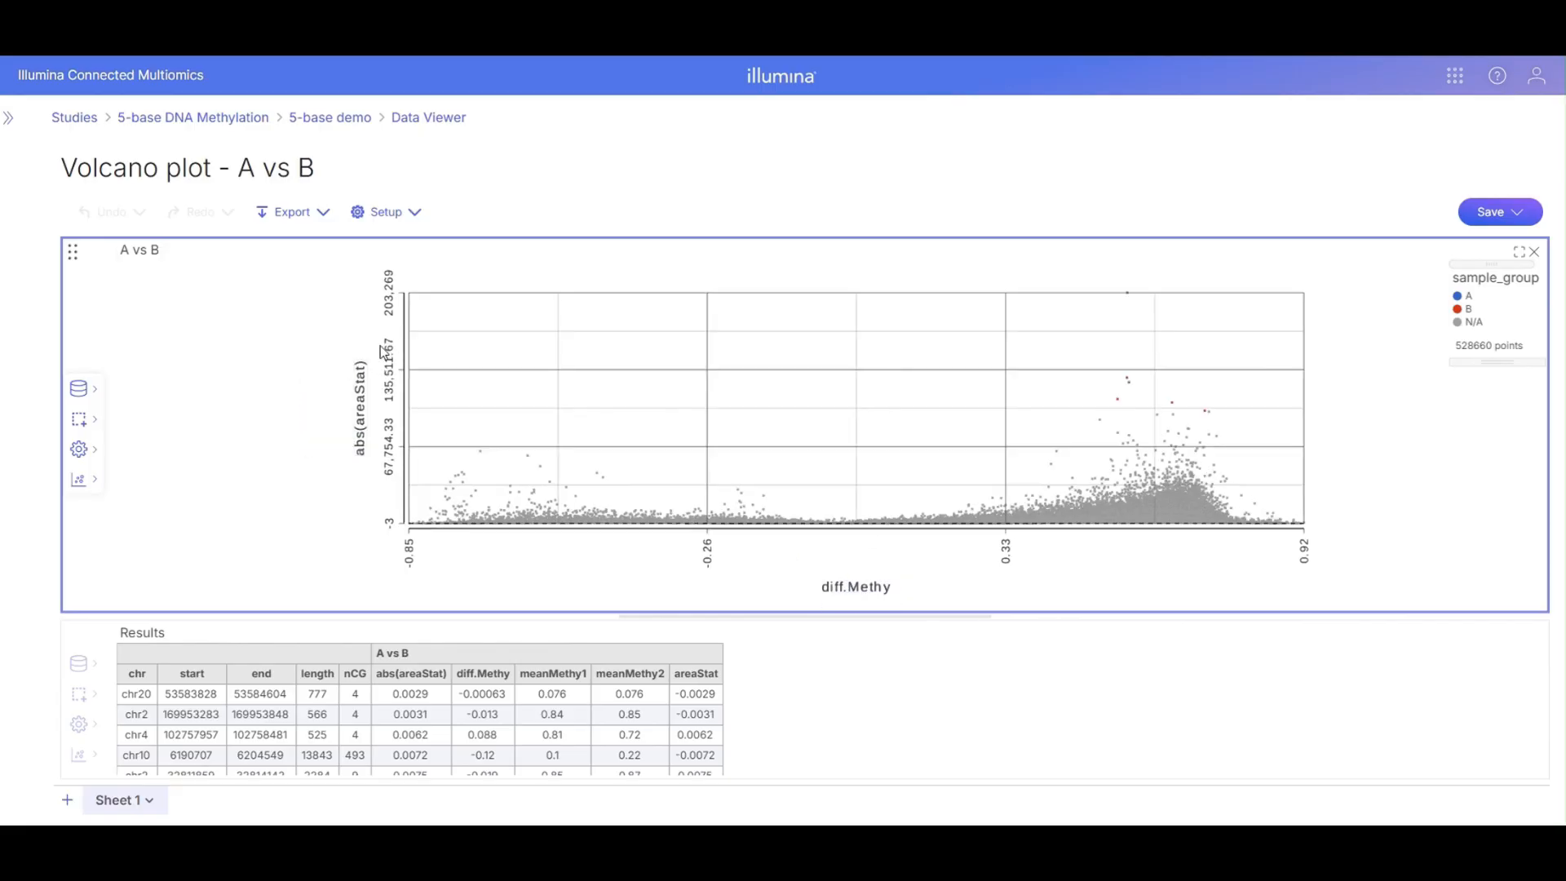
Color the points of the A vs B volcano plot by Significance
left_click(85, 454)
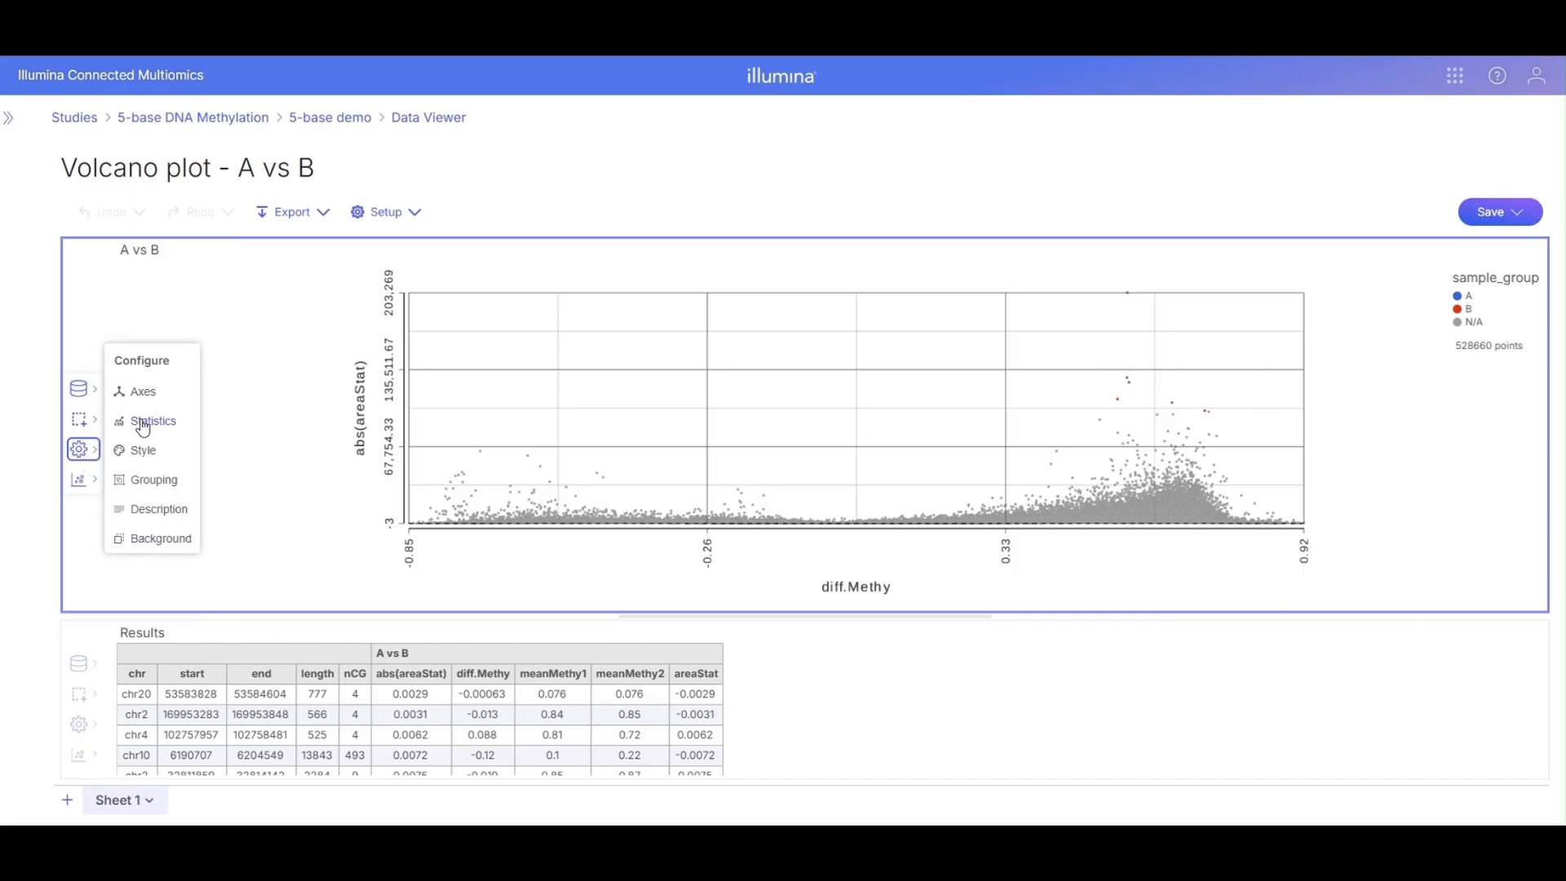
left_click(143, 451)
left_click(665, 376)
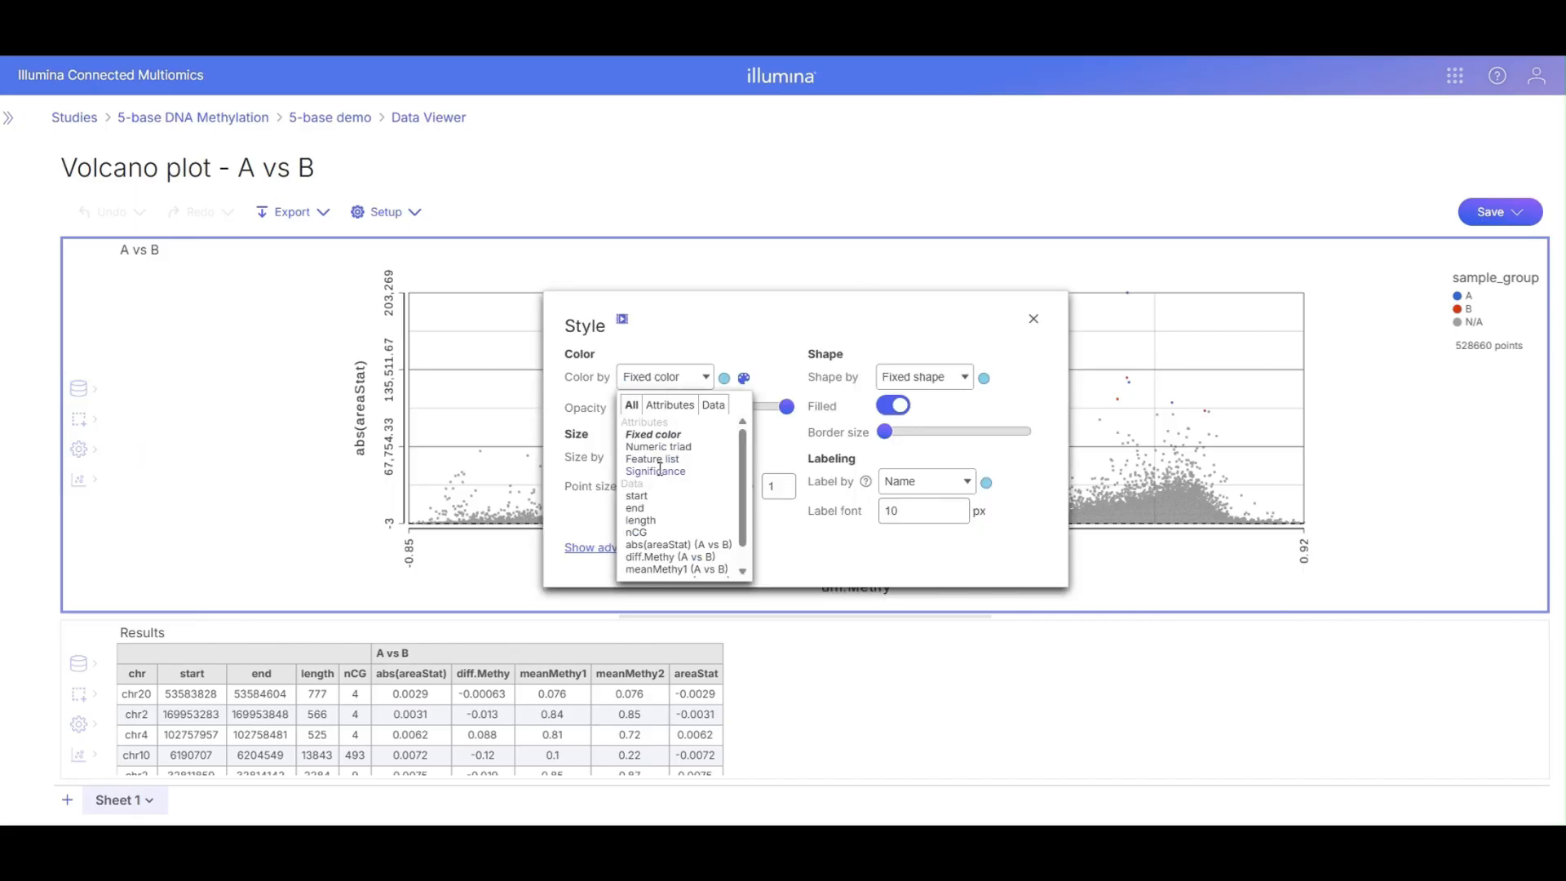
left_click(657, 472)
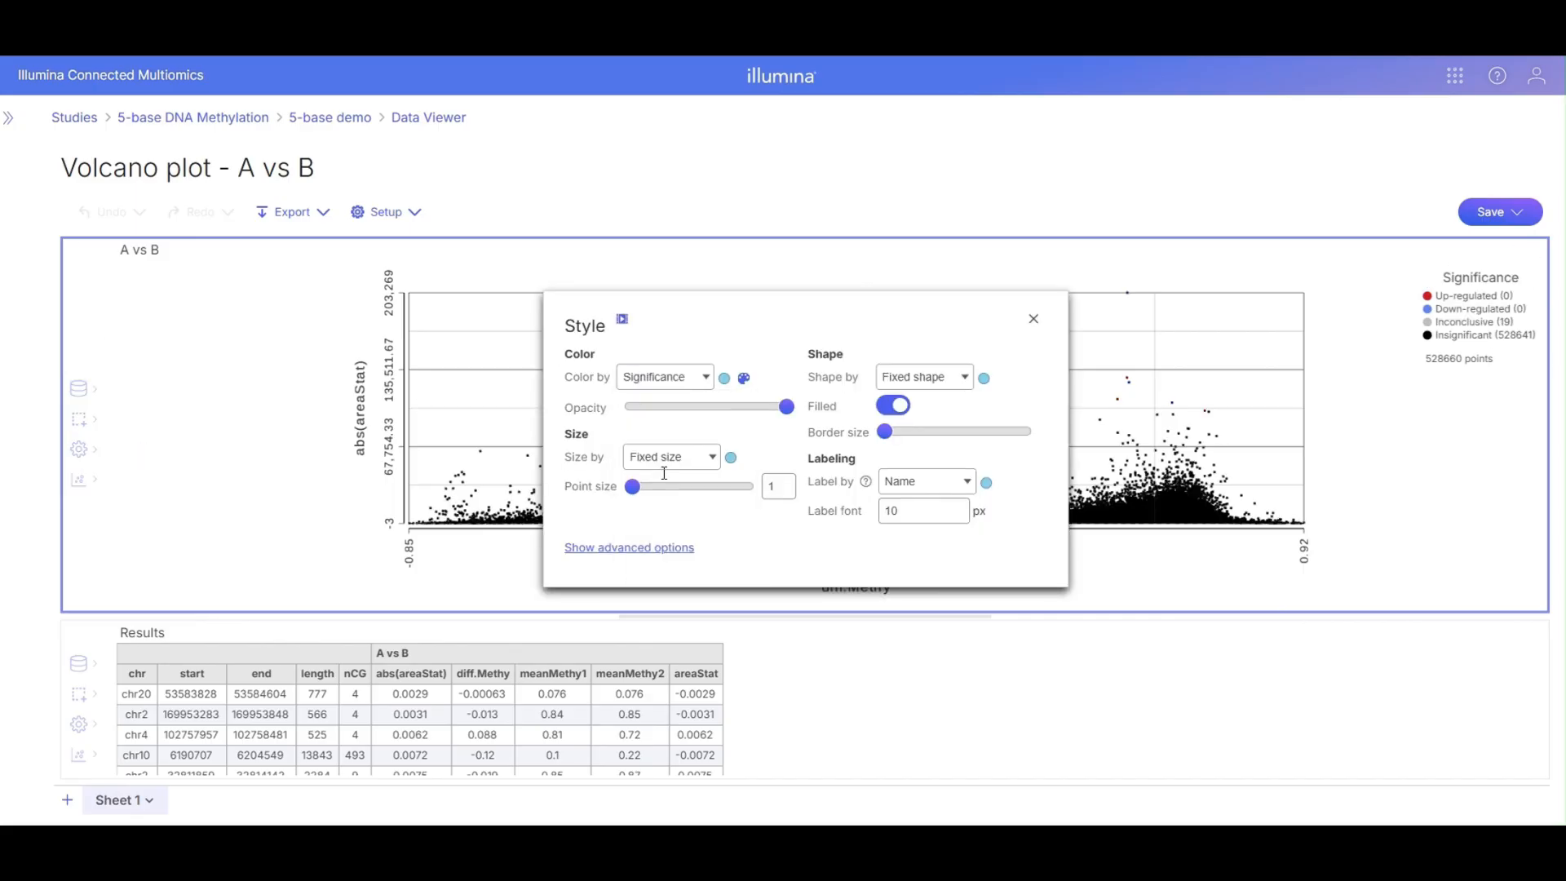
left_click(1047, 320)
Set the volcano plot's significance X thresholds to -0.2 and 0.2, and raise the Y threshold to its maximum
left_click(80, 454)
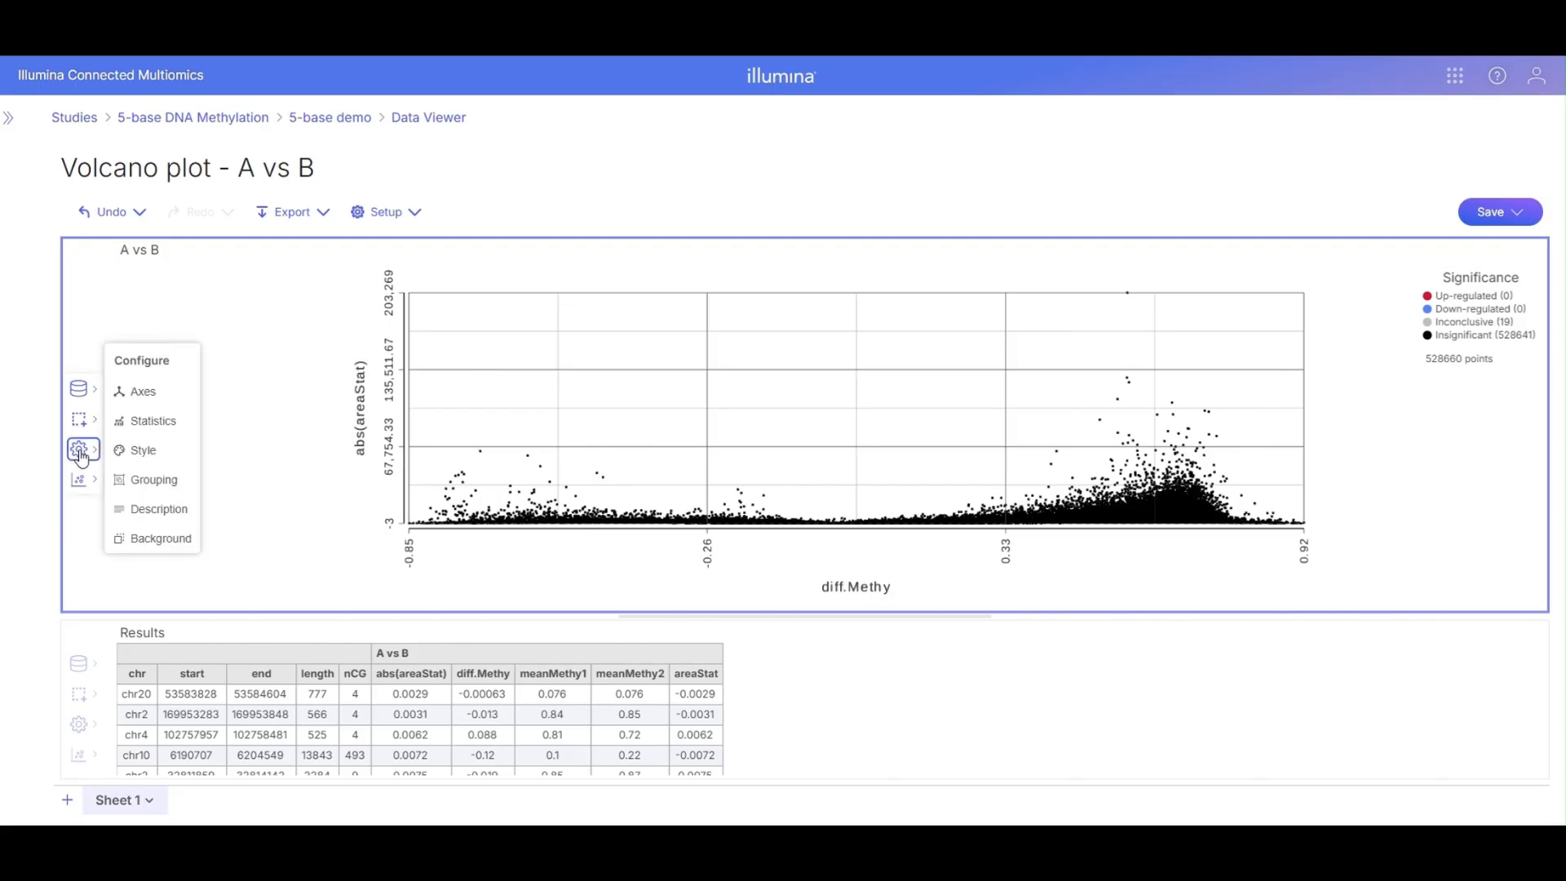
left_click(143, 421)
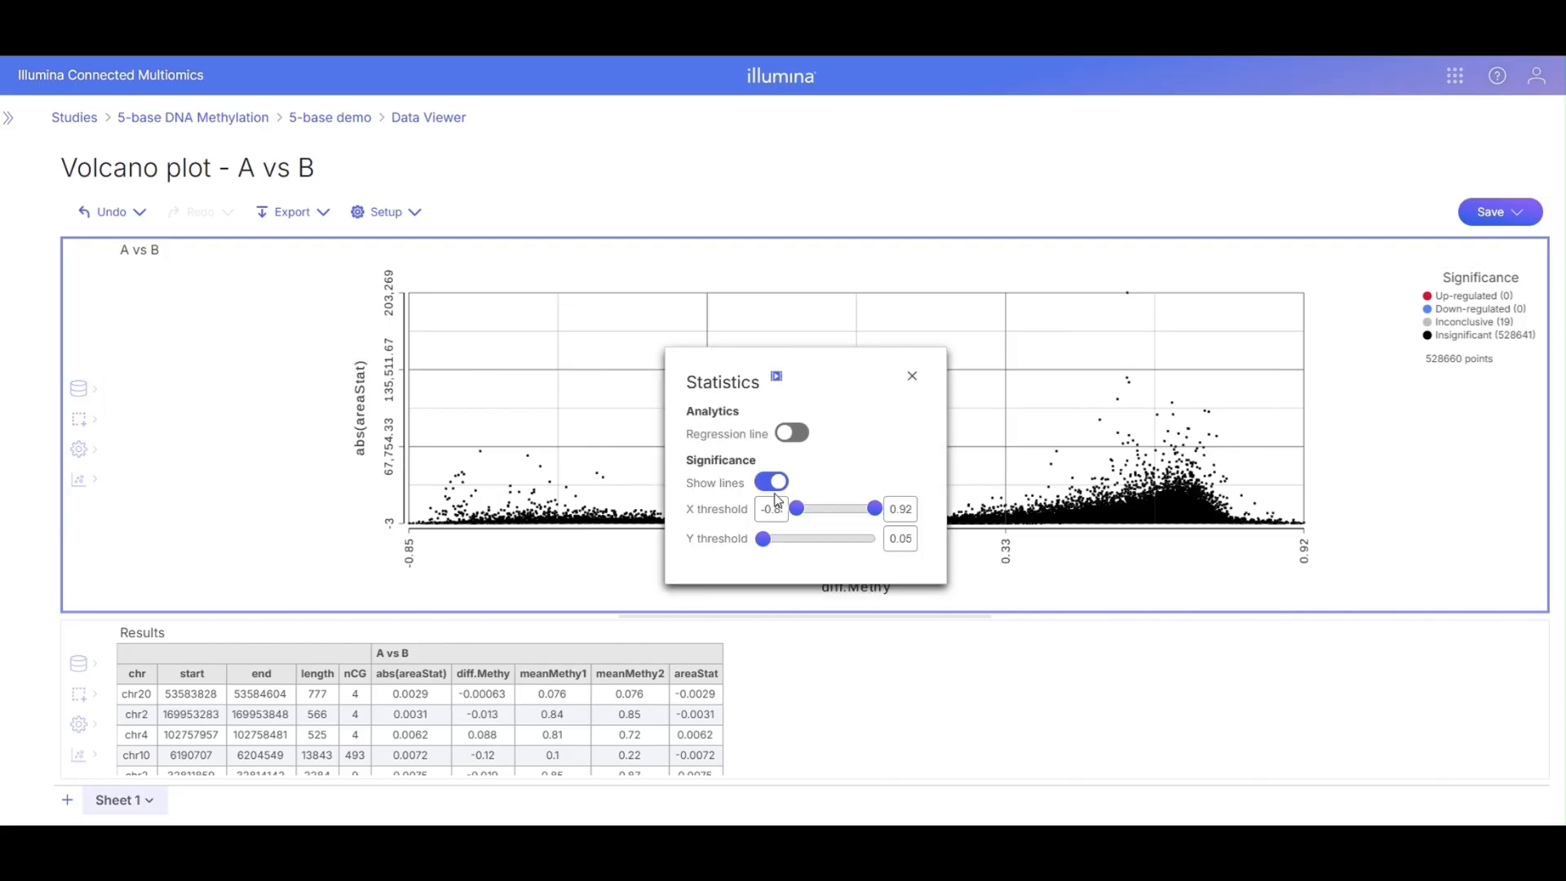
left_click_drag(760, 510, 801, 512)
type("-0")
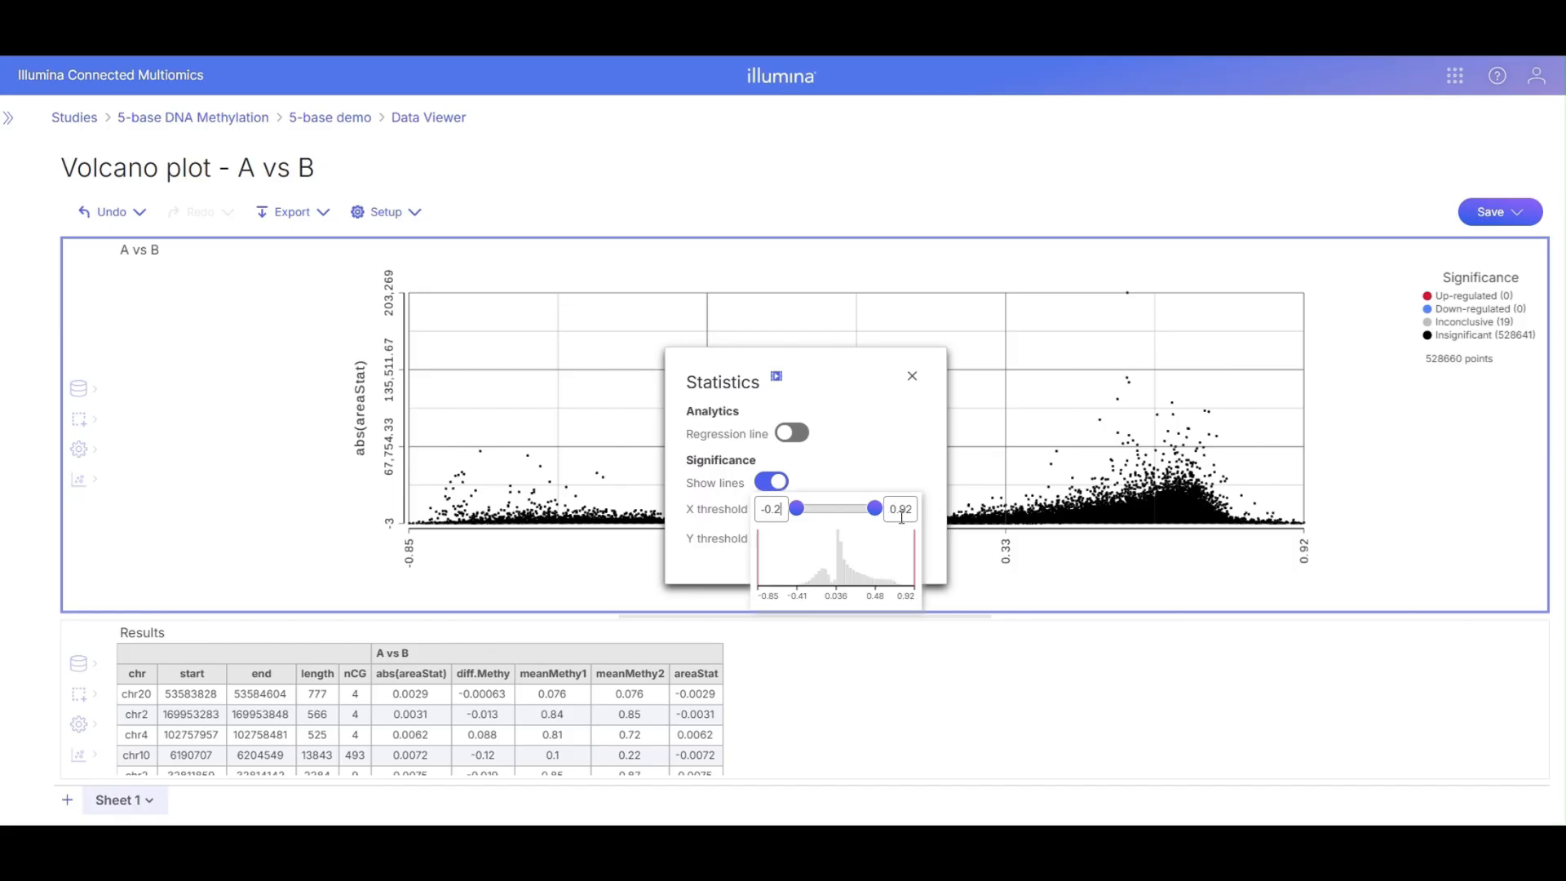
left_click_drag(901, 514, 918, 506)
type("2")
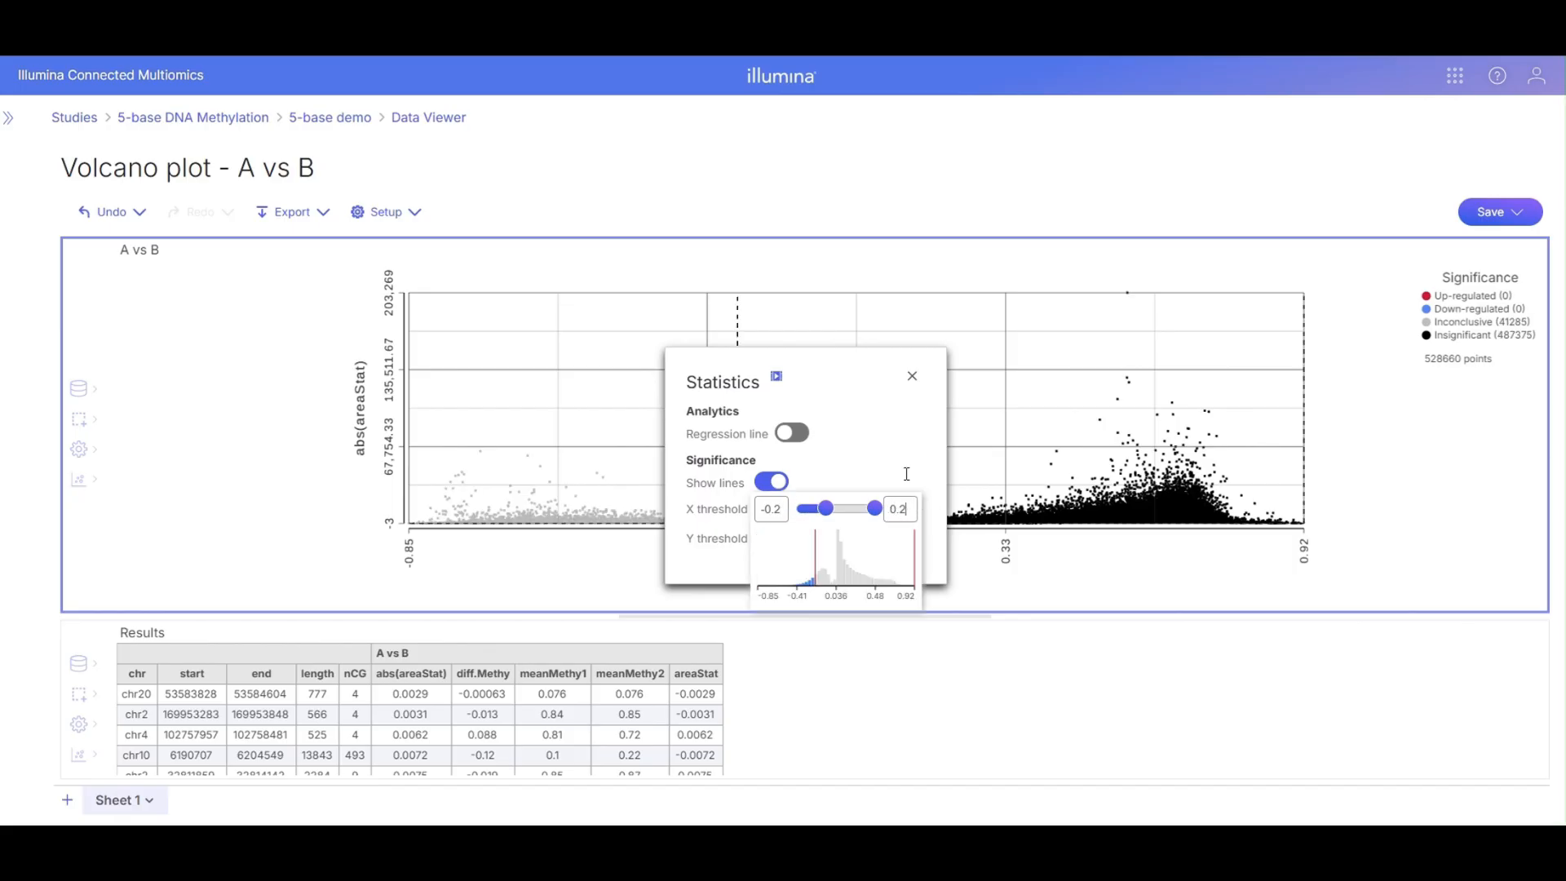
left_click(907, 474)
left_click_drag(764, 543, 904, 548)
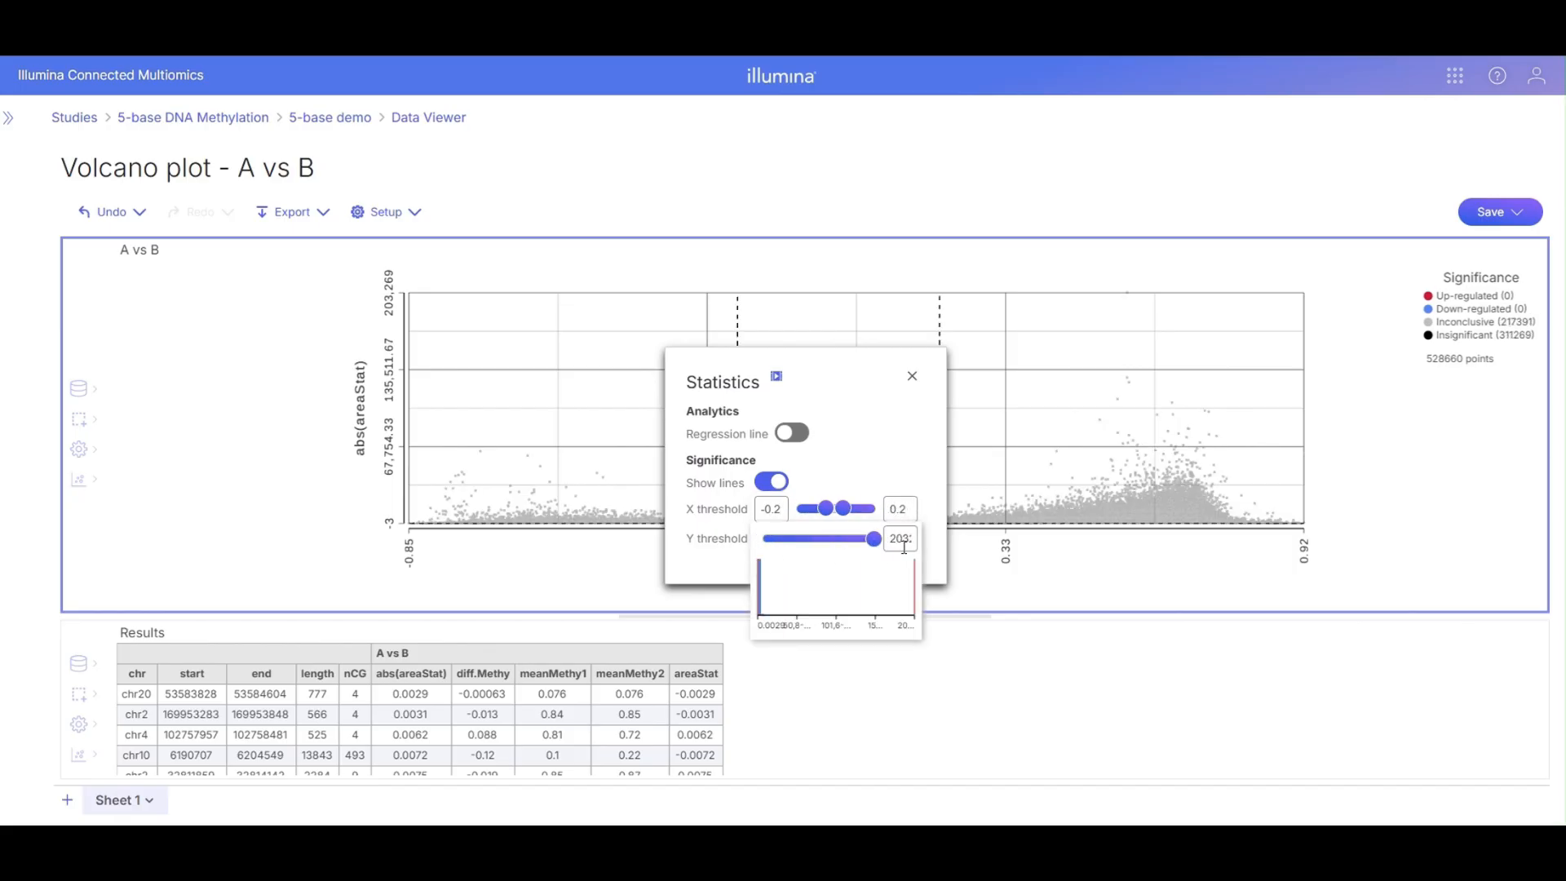
left_click(903, 443)
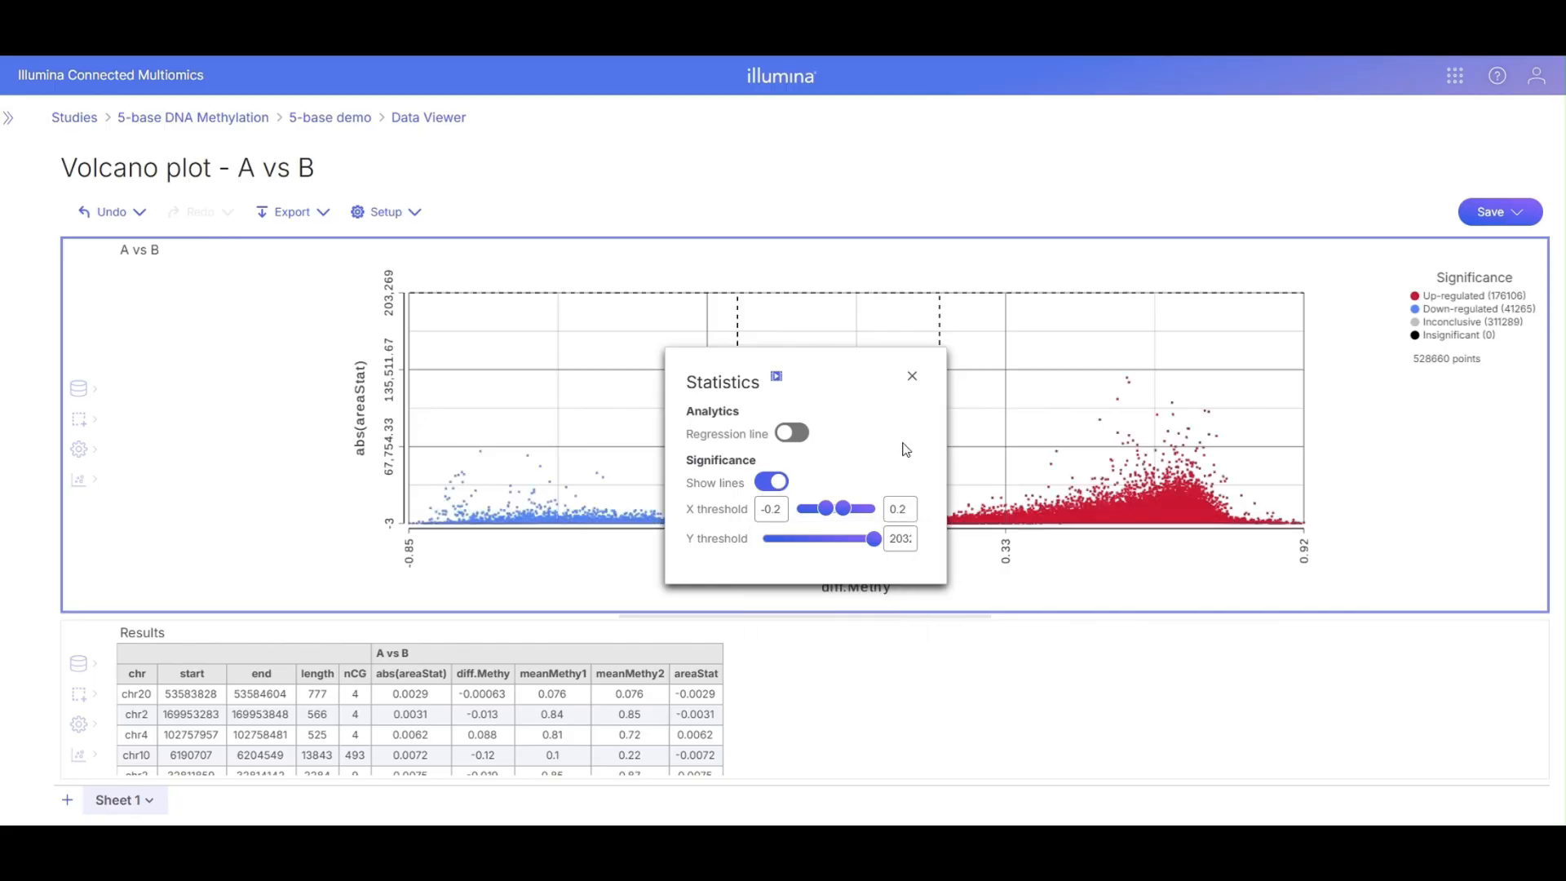
left_click(913, 377)
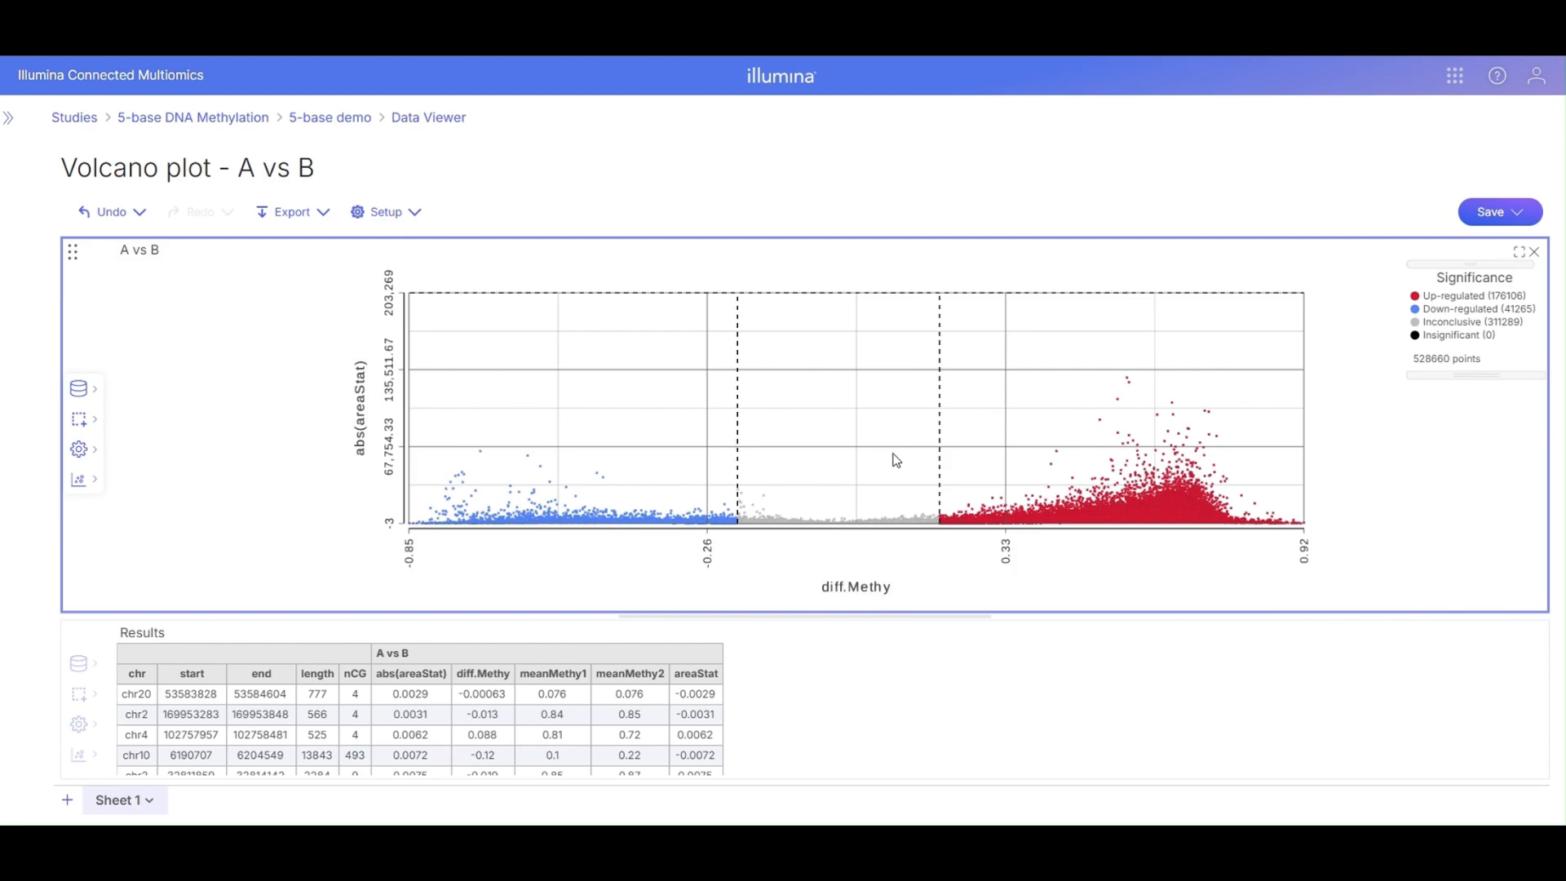
Check the file formats offered for exporting the volcano plot as an image, and close the export options without saving
left_click(327, 213)
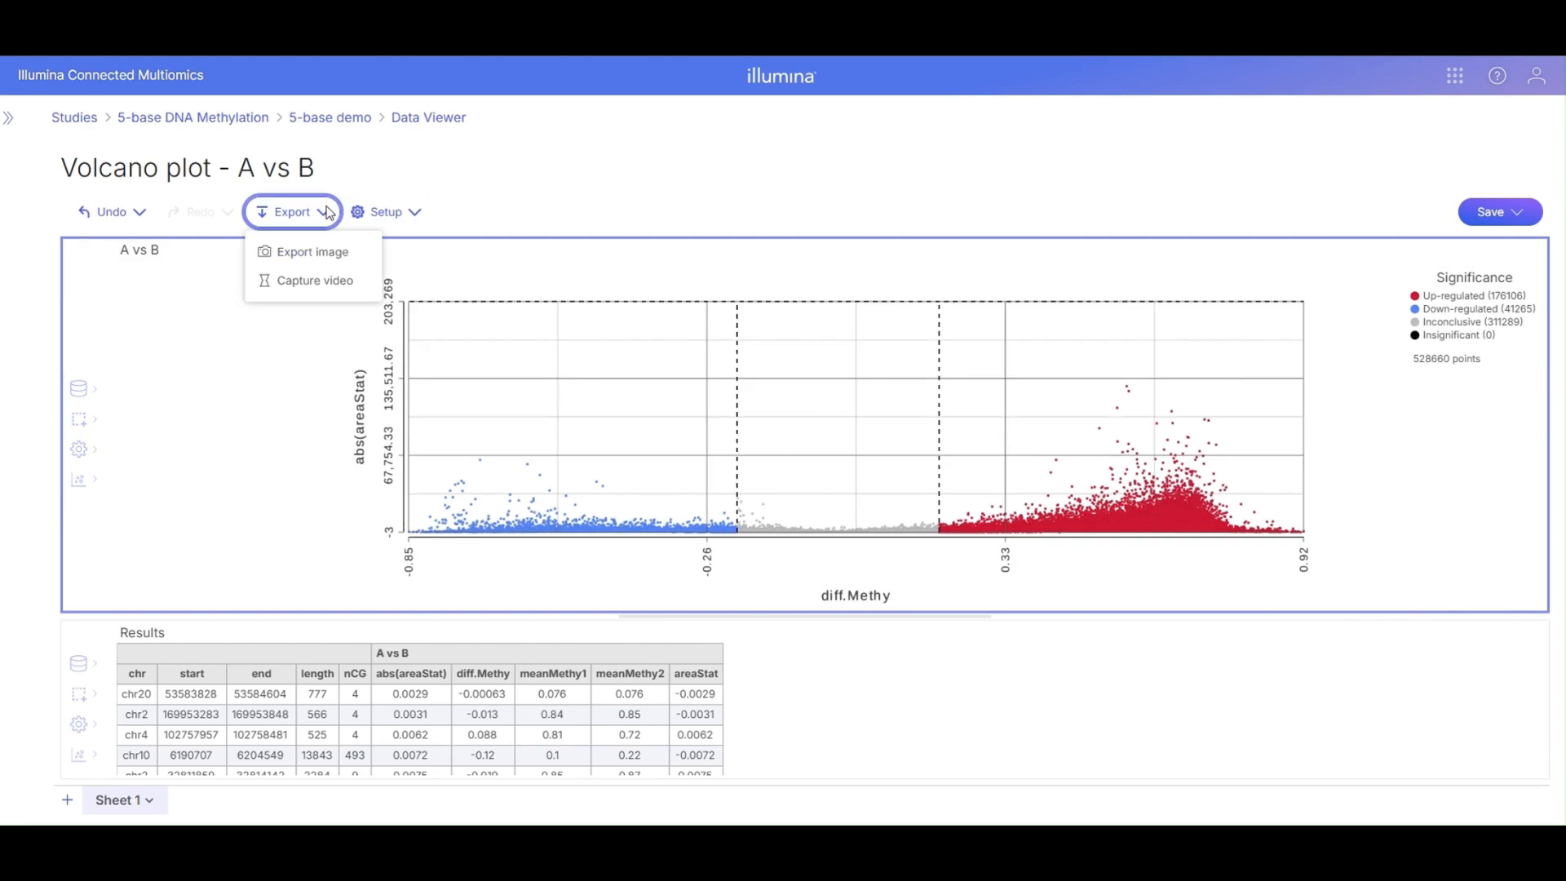
left_click(321, 258)
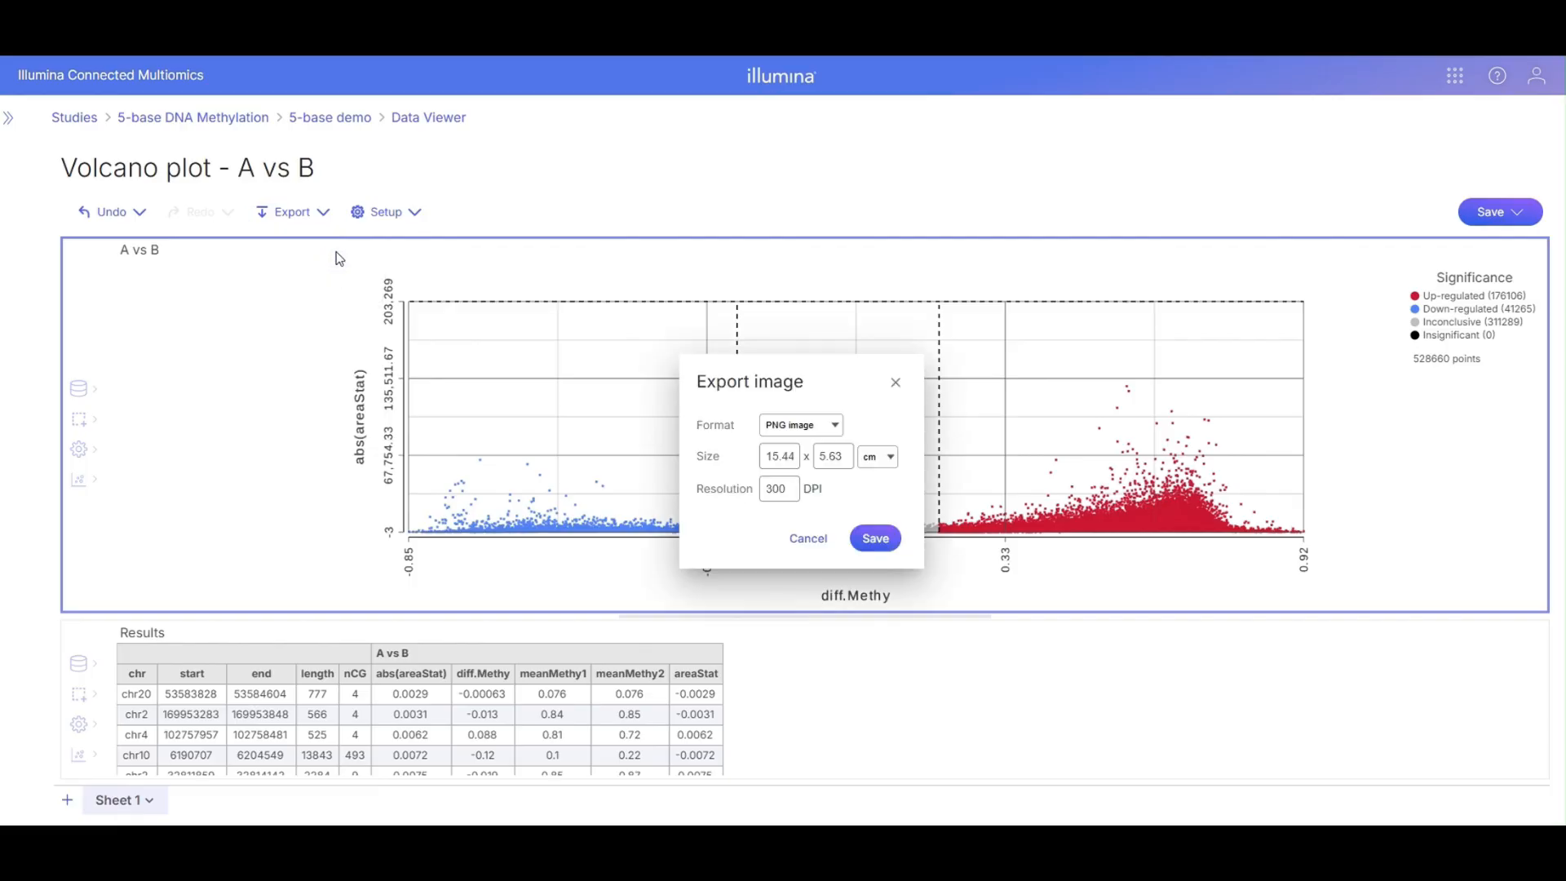
left_click(835, 427)
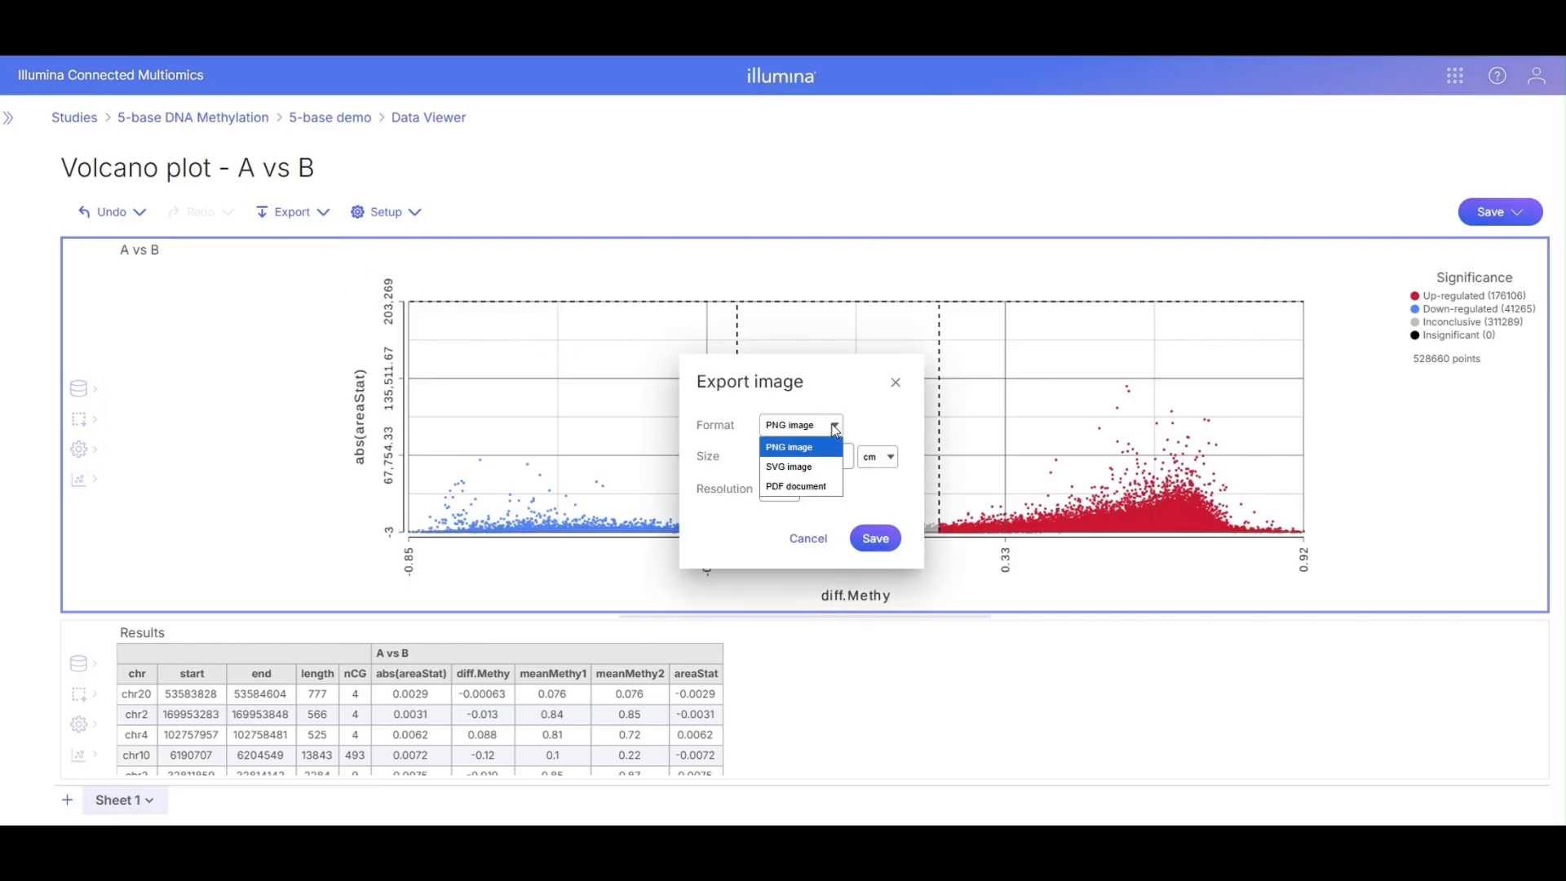
left_click(836, 430)
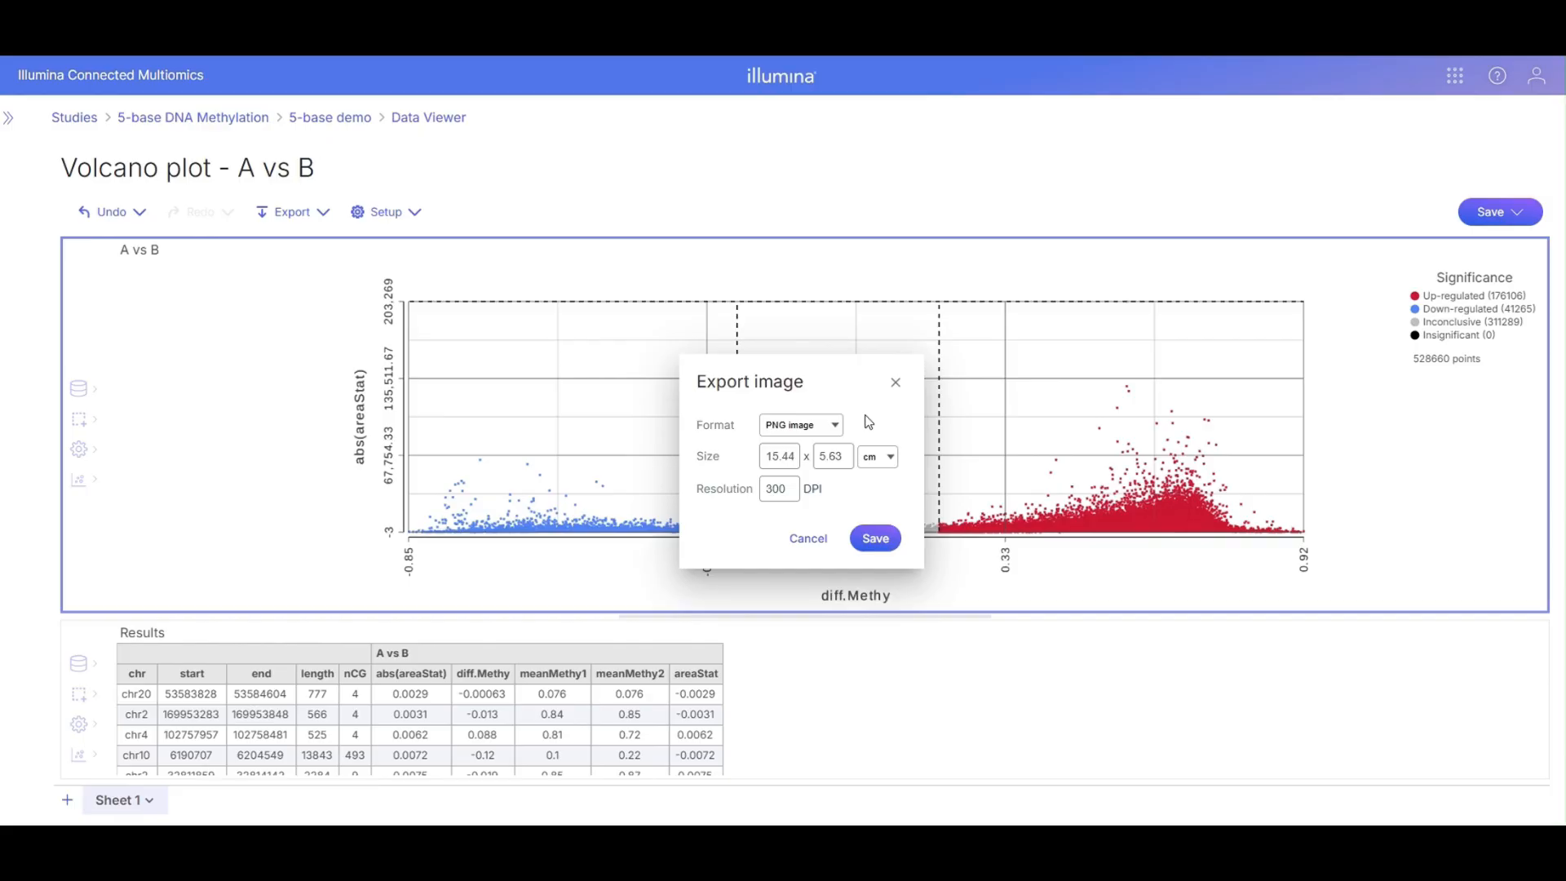
left_click(897, 384)
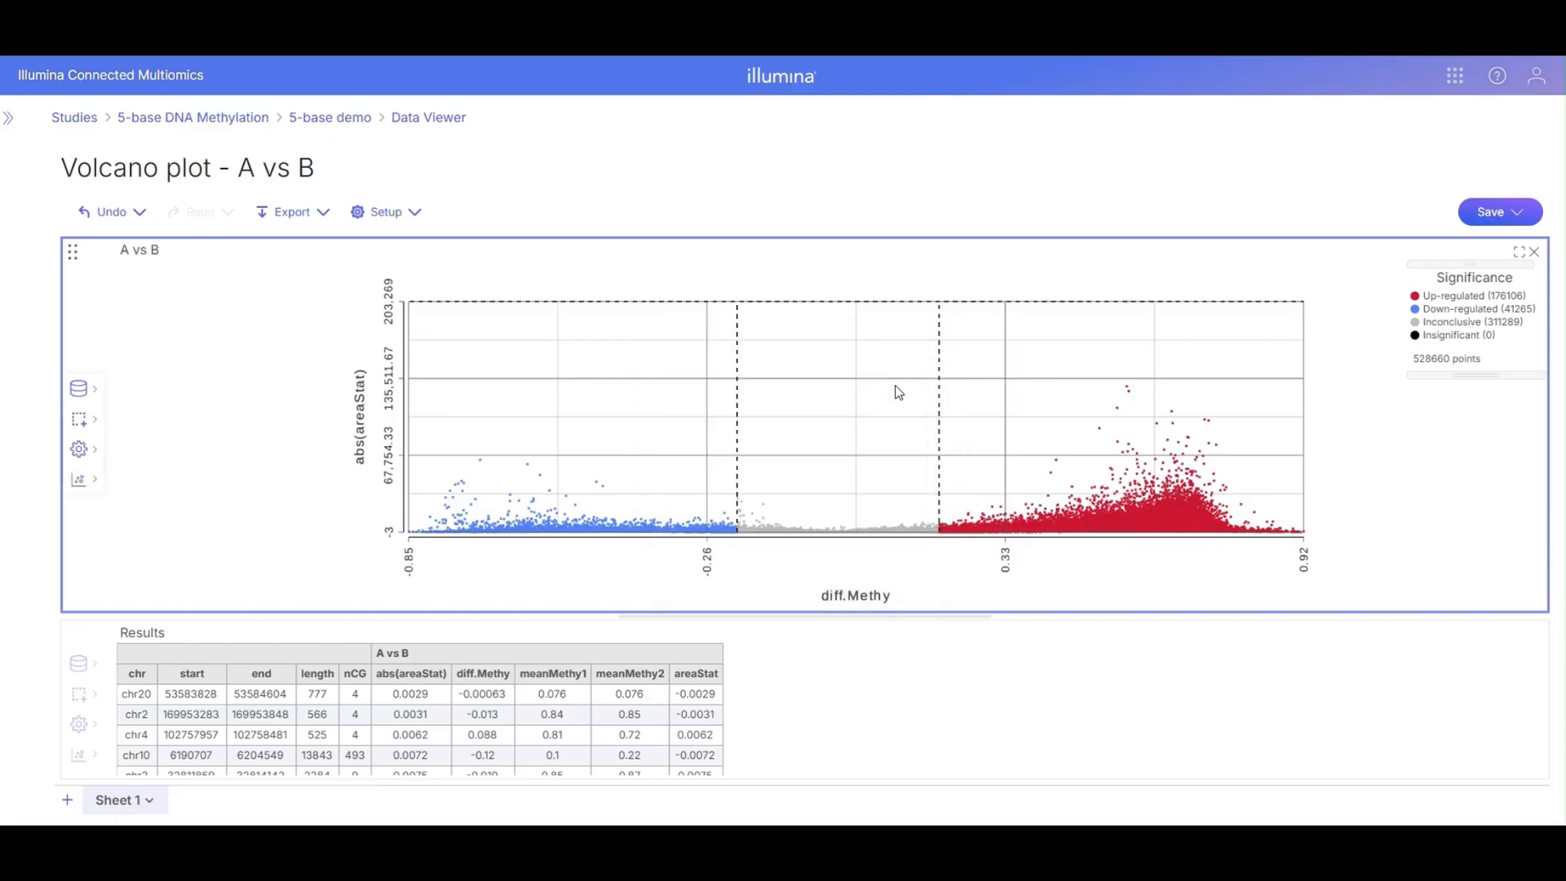
Return to the 5-base demo pipeline and start a differential analysis filter task on the A vs B (DMR) node
left_click(347, 122)
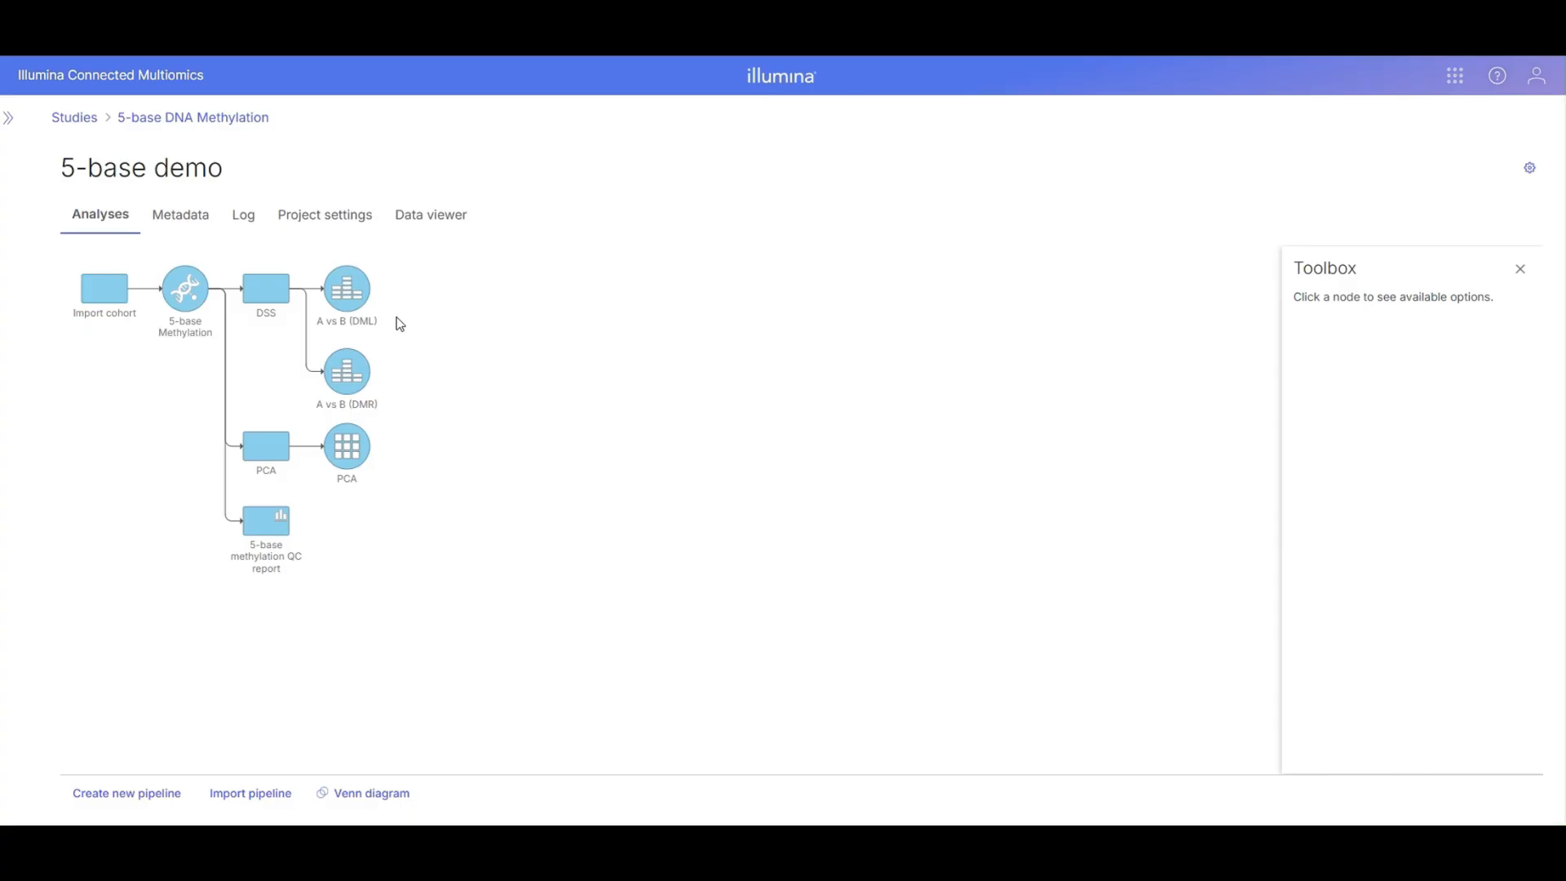
left_click(356, 381)
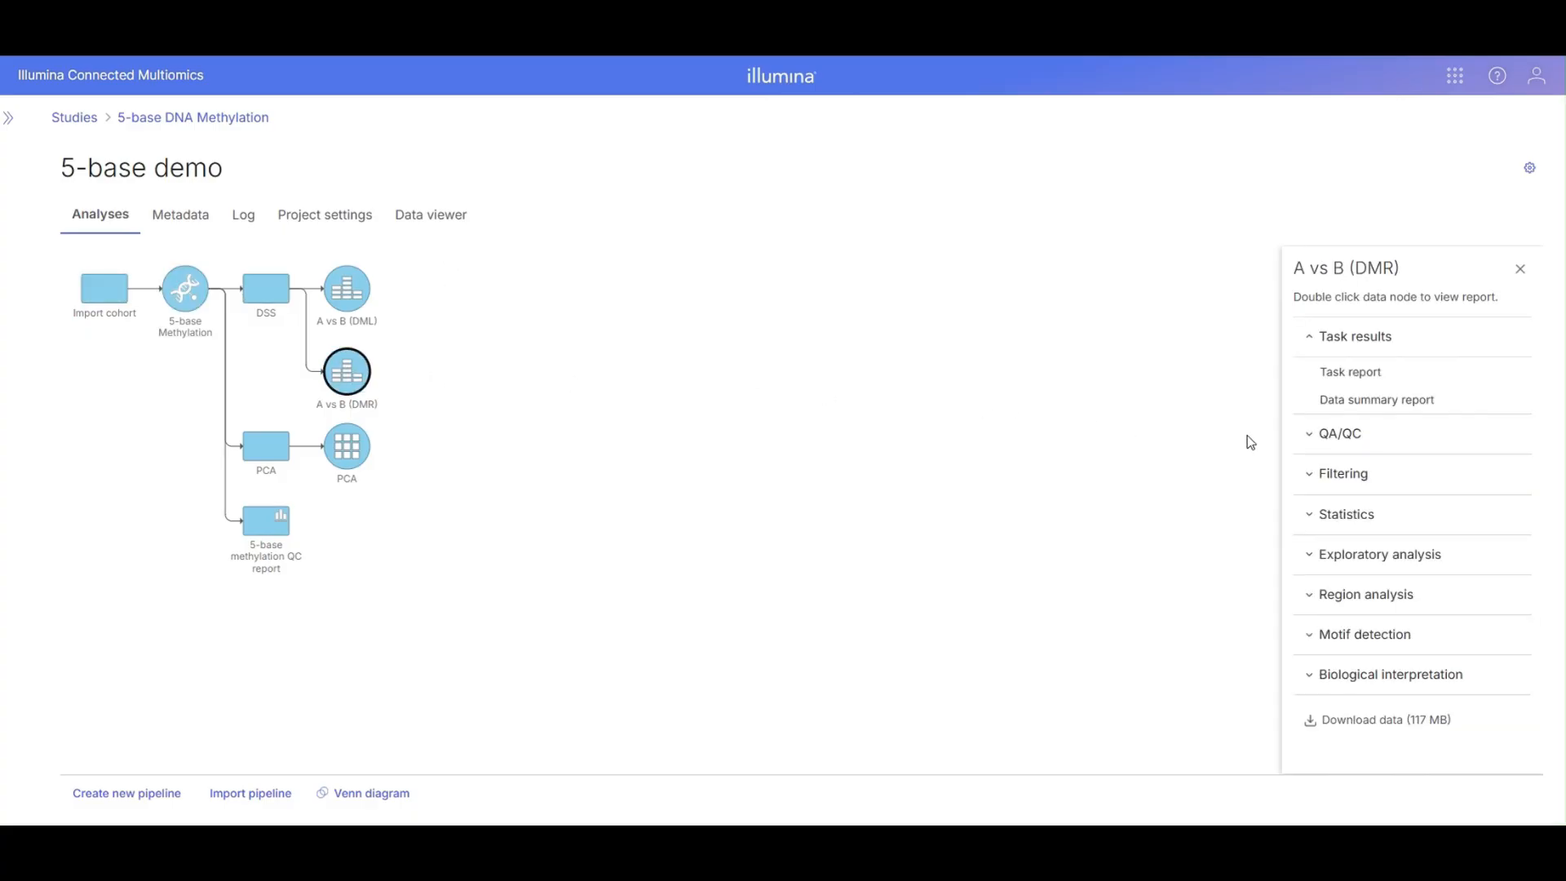
left_click(1323, 488)
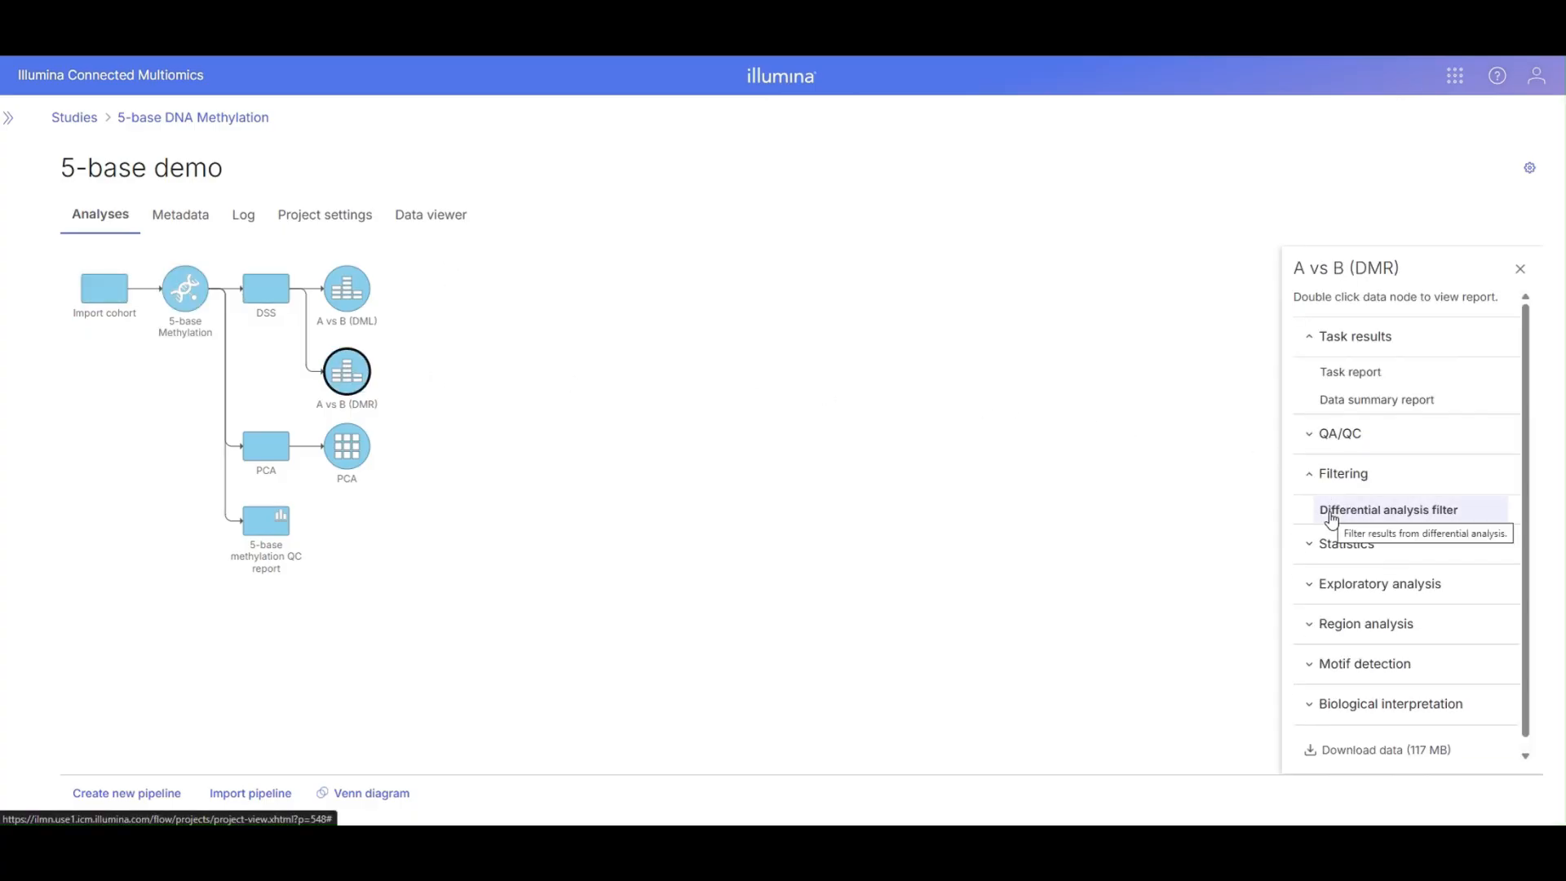
left_click(1332, 520)
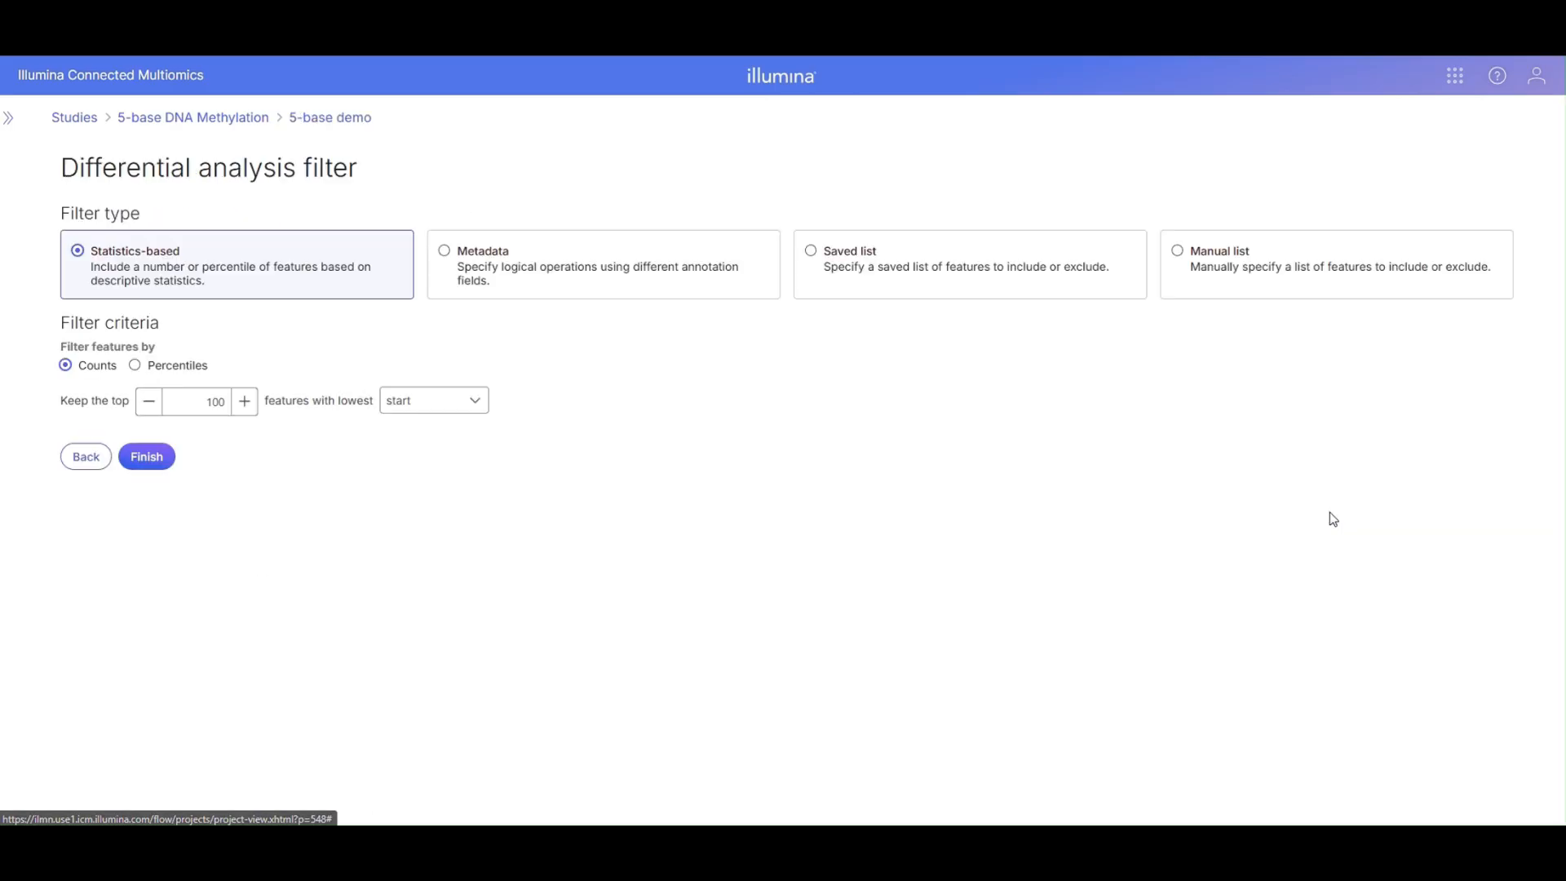
Run a metadata-based filter that includes features with A vs B: diff.Methy > 0.2
left_click(483, 261)
left_click(227, 395)
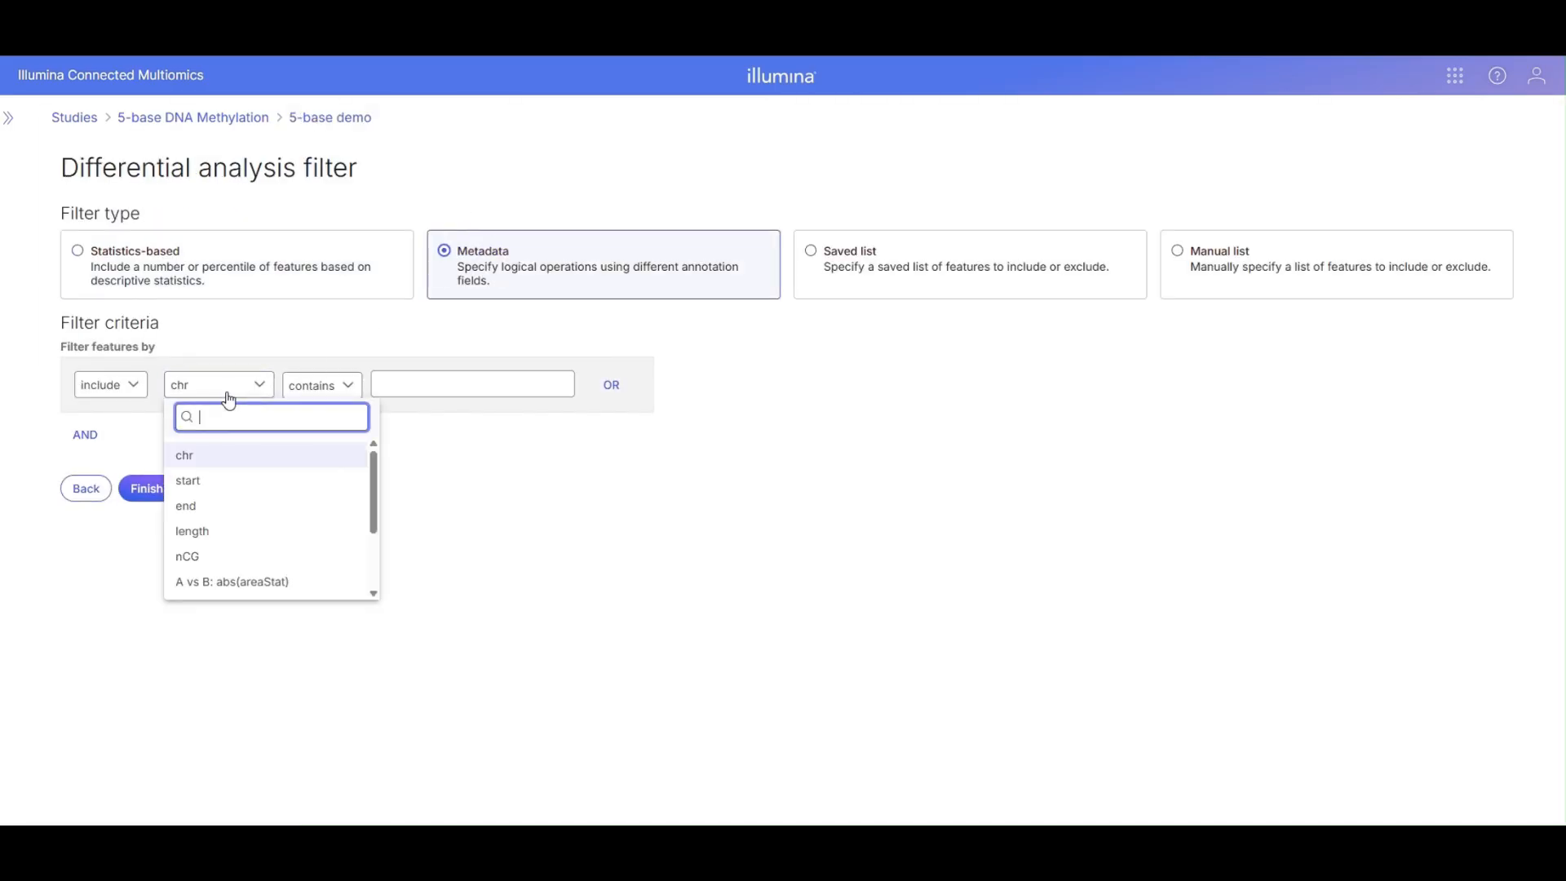
scroll(261, 518, "down", 2)
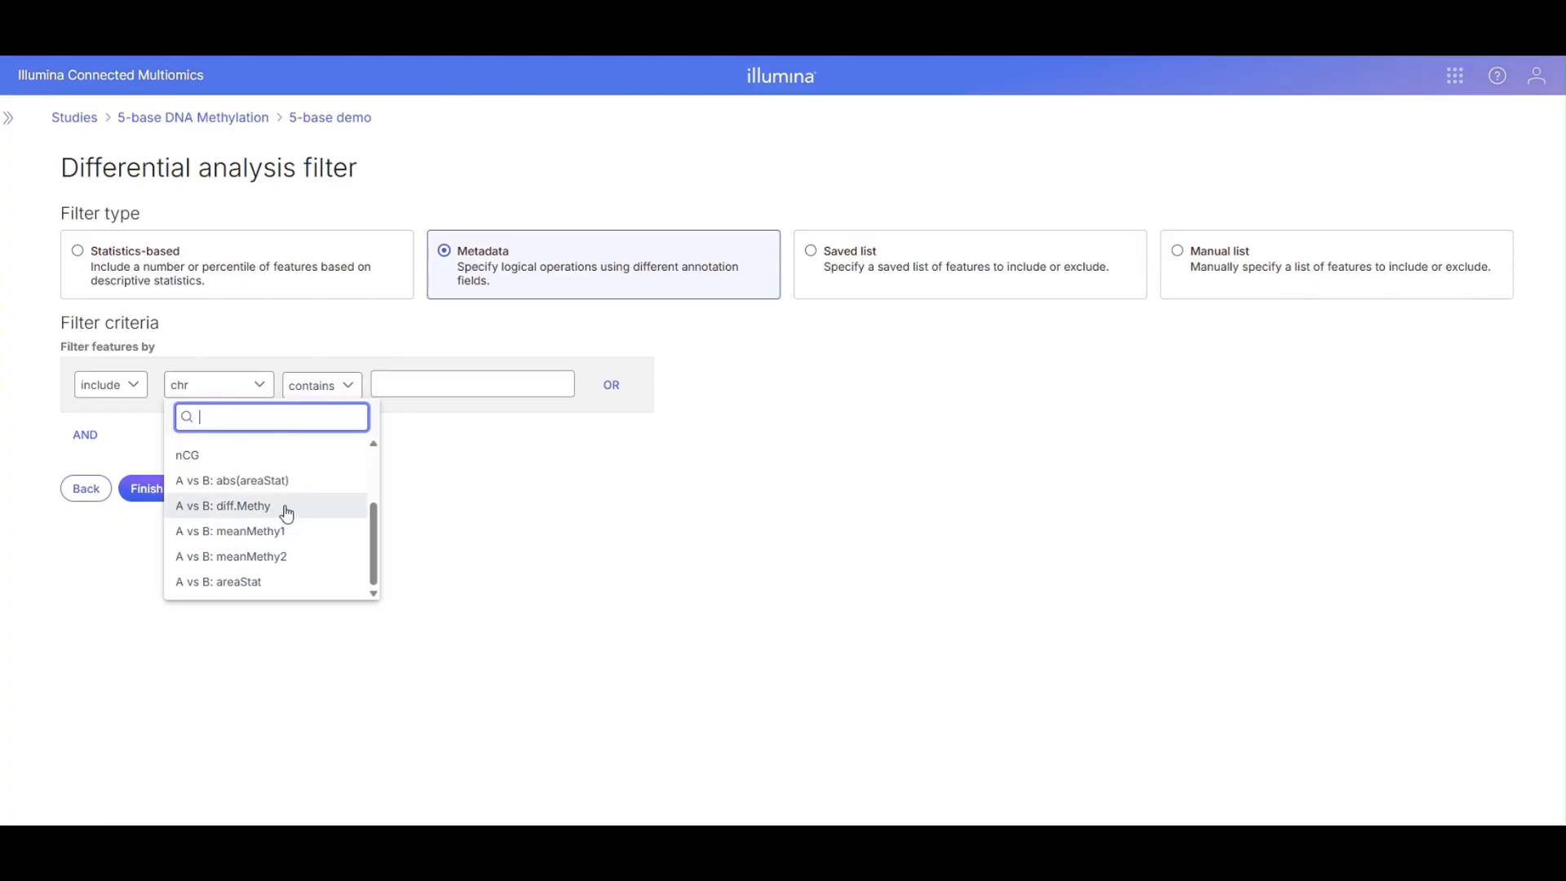
left_click(286, 512)
left_click(323, 384)
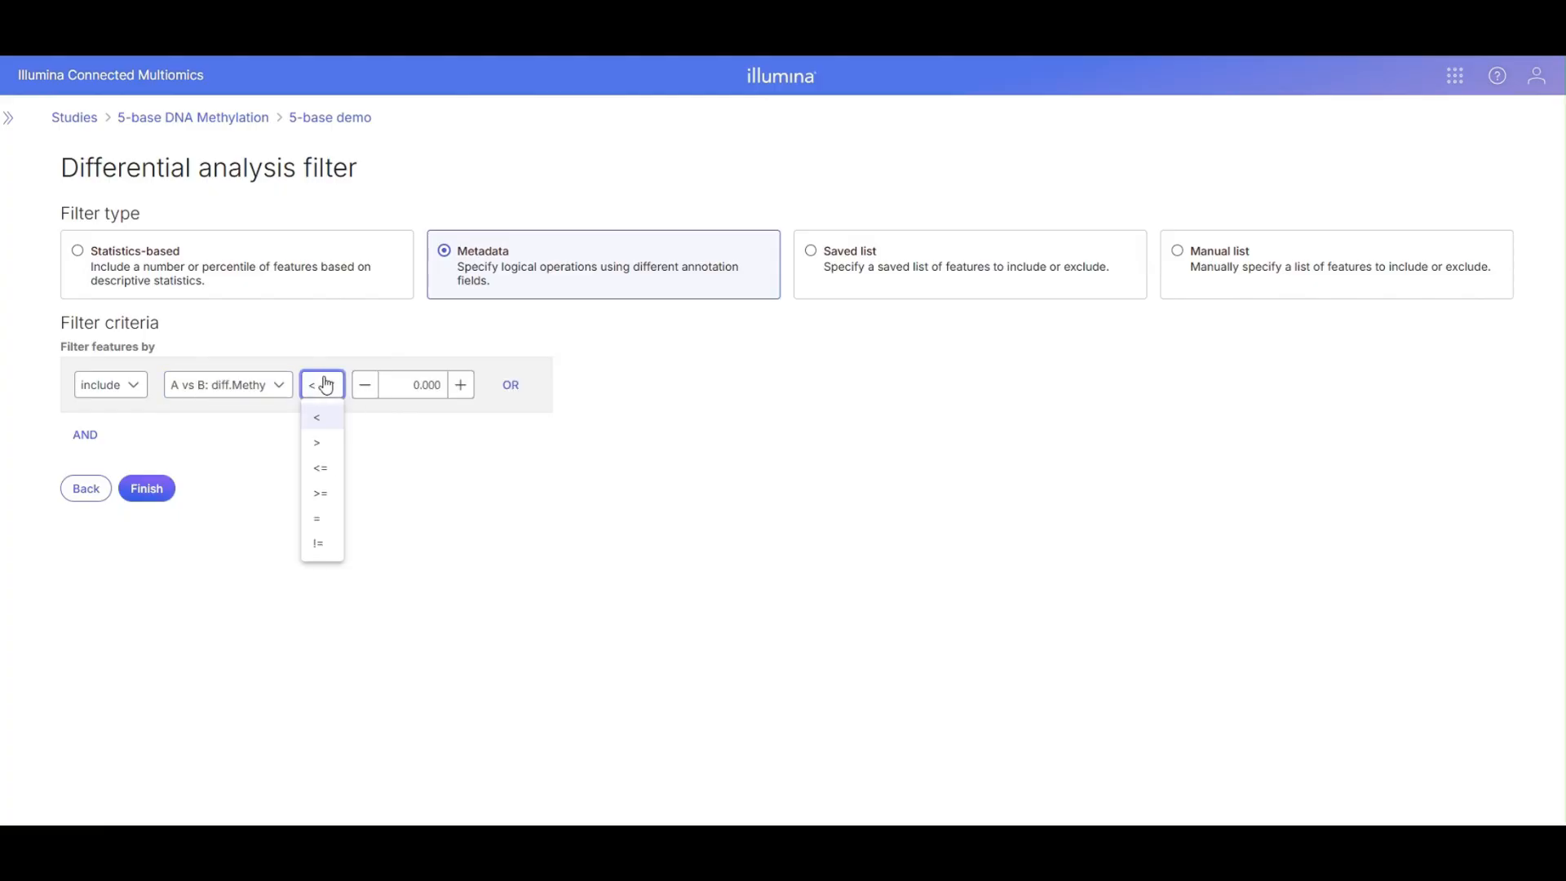
left_click(327, 445)
double_click(409, 386)
type("0.2")
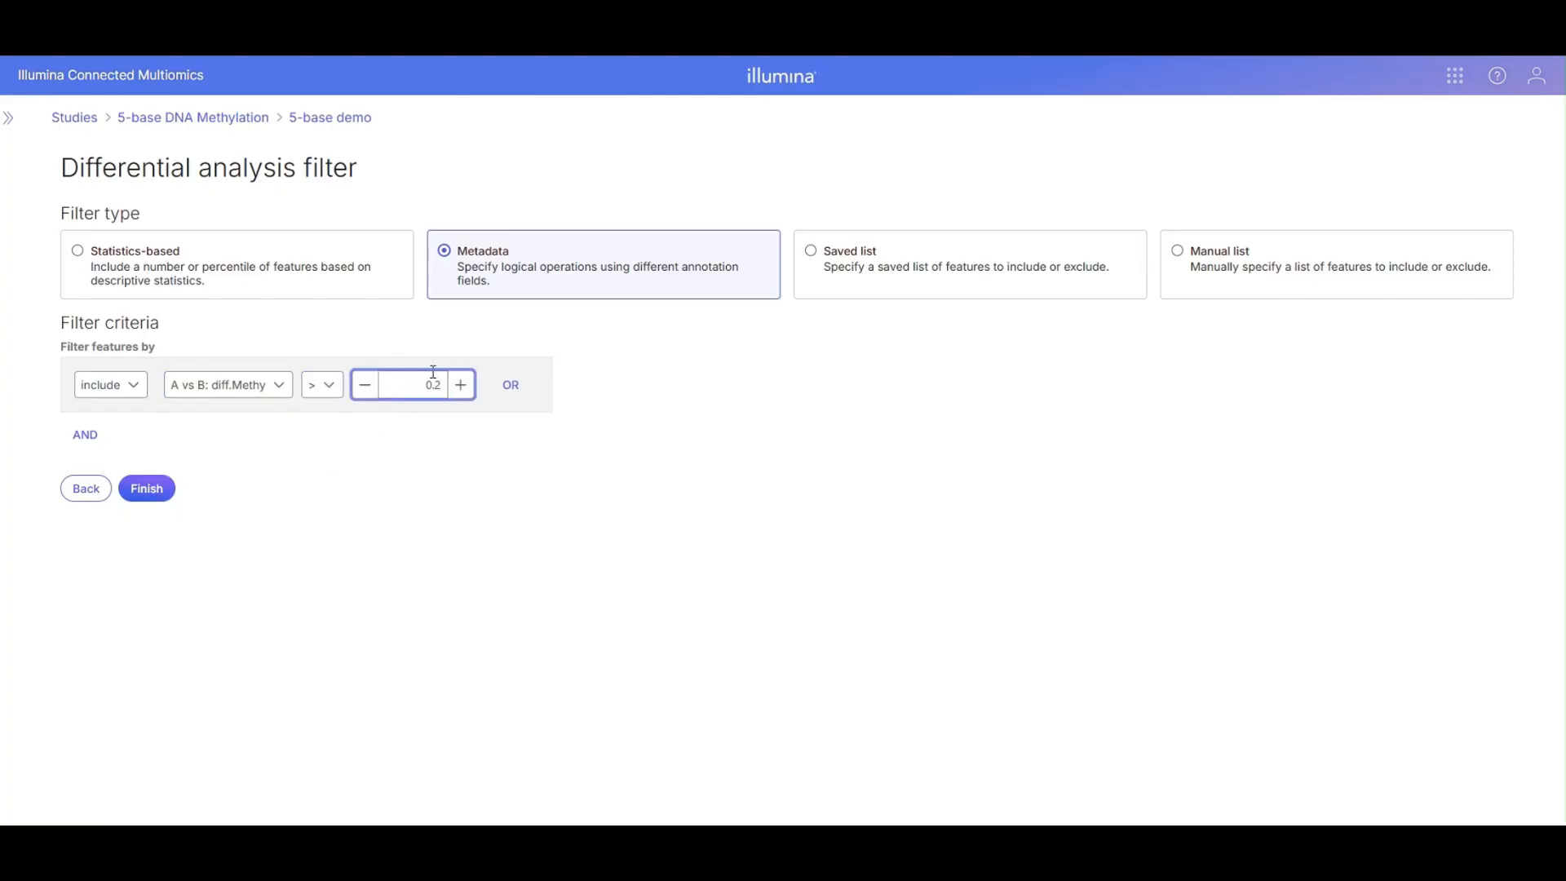
left_click(417, 450)
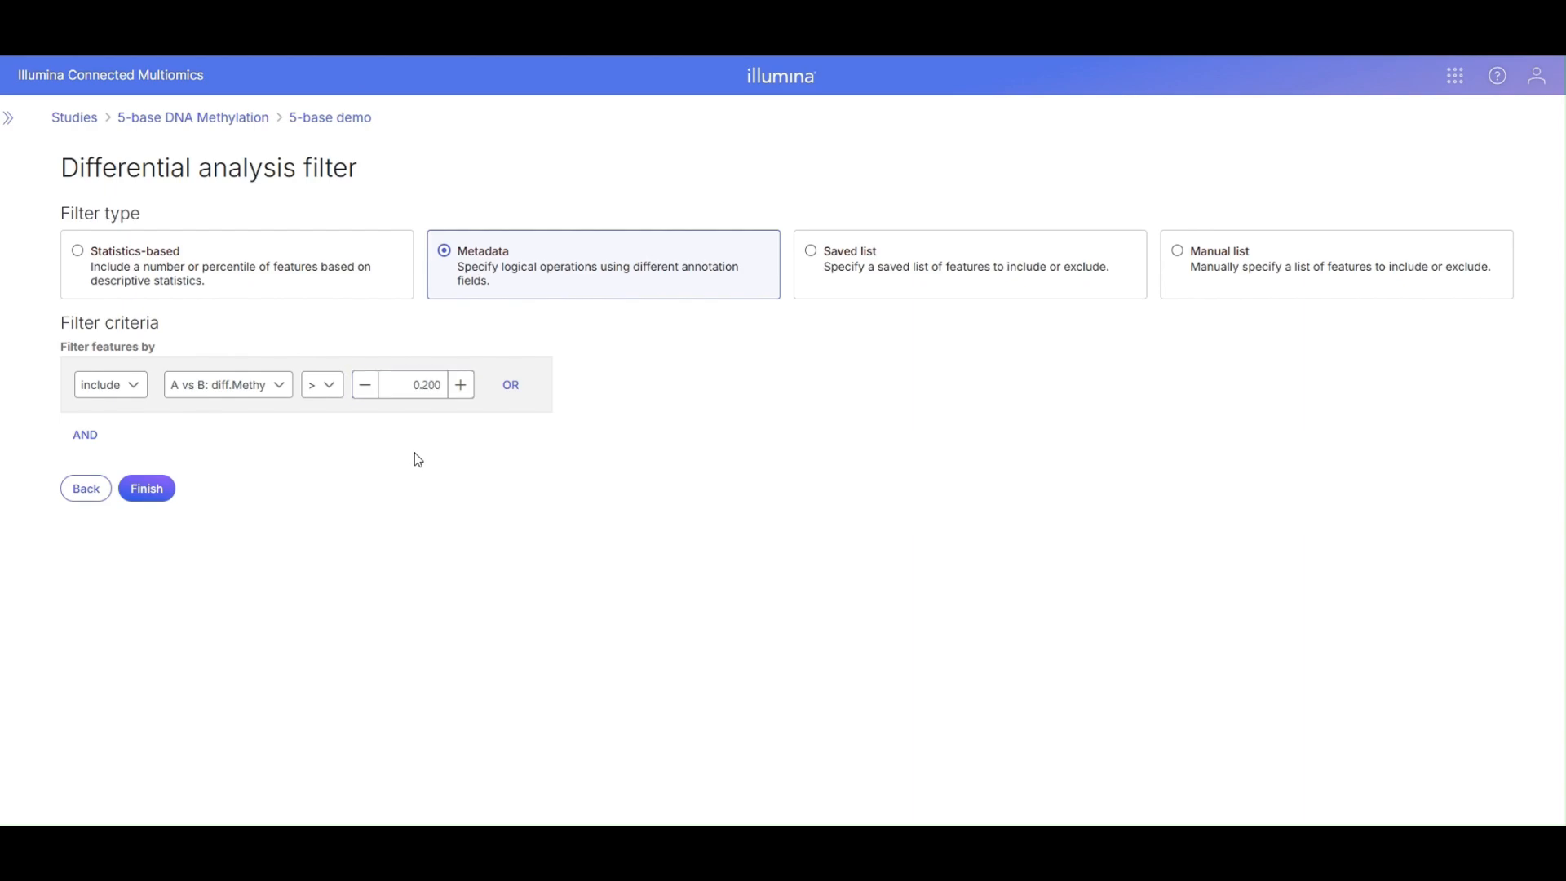
left_click(162, 491)
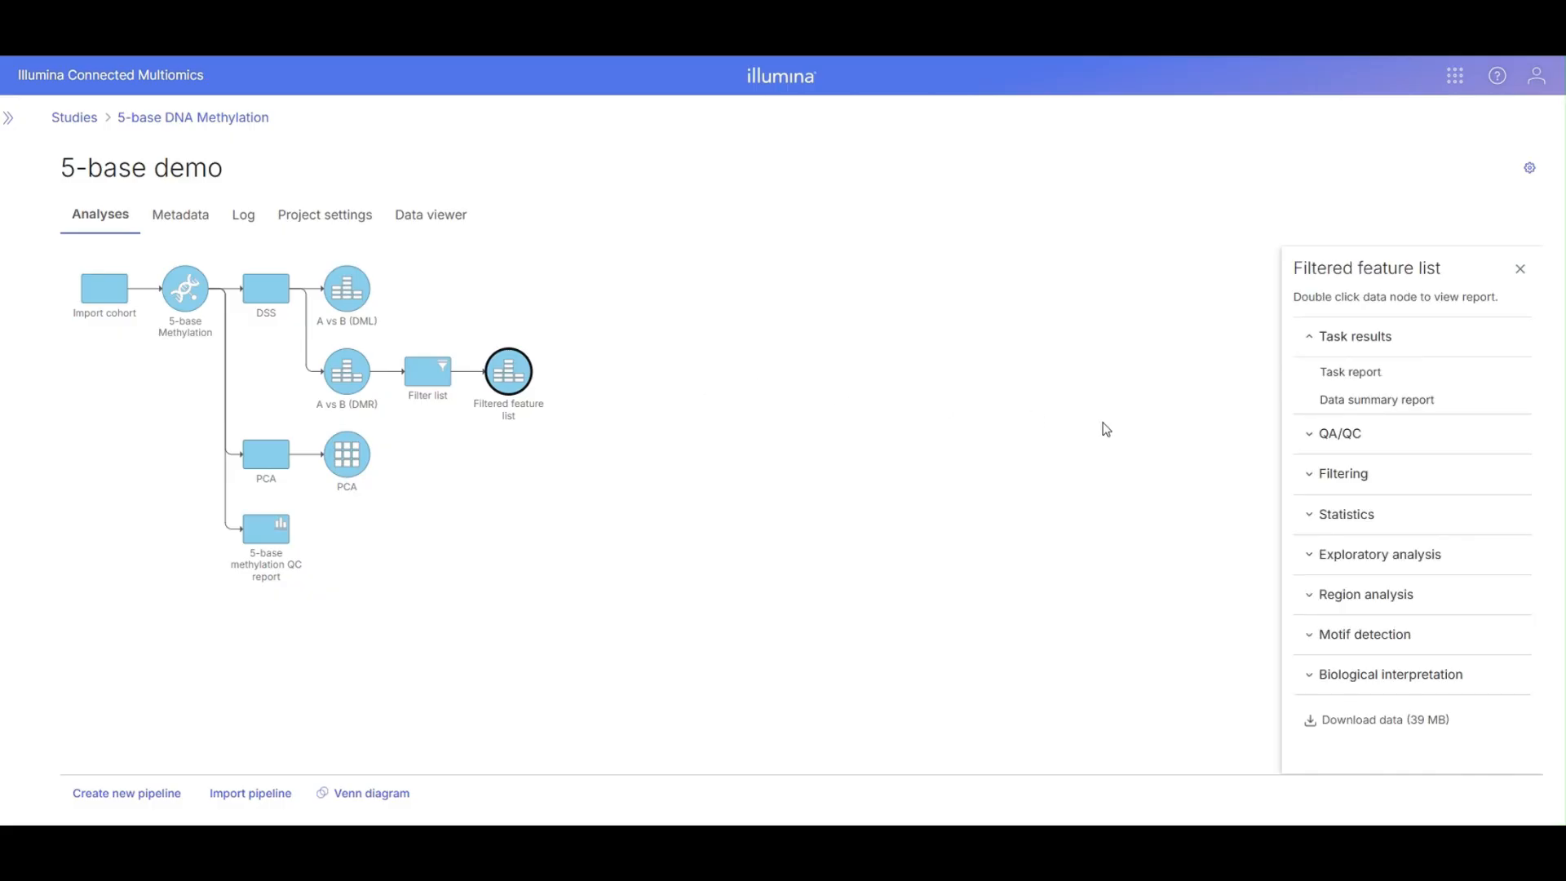
Annotate the regions of the filtered feature list using the hg38 assembly and the GENCODE Genes - release 44 annotation model
left_click(1322, 604)
left_click(1343, 640)
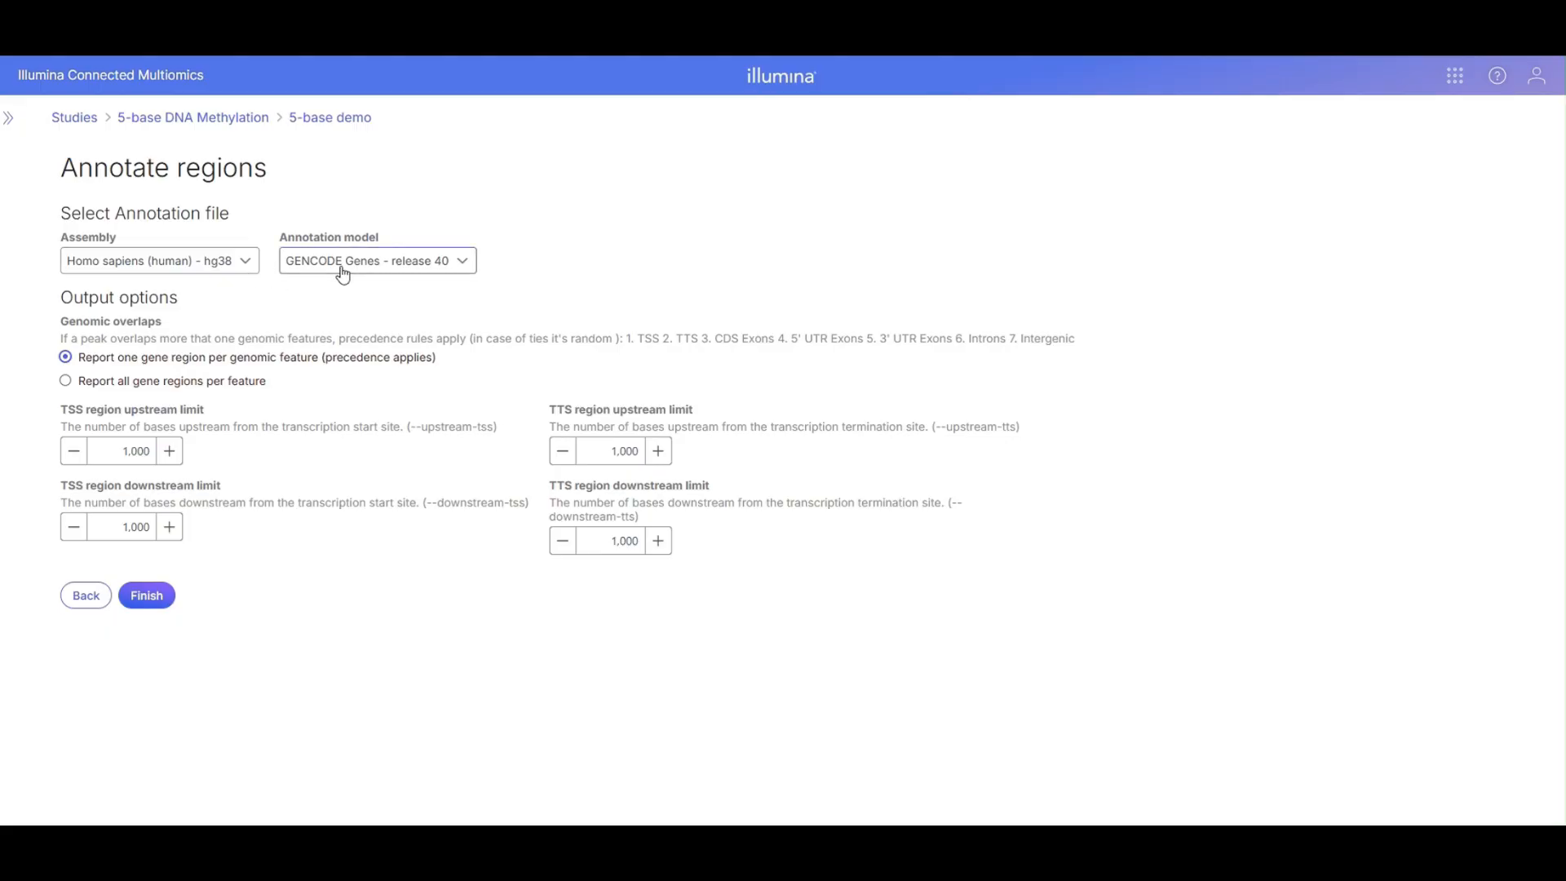
left_click(407, 272)
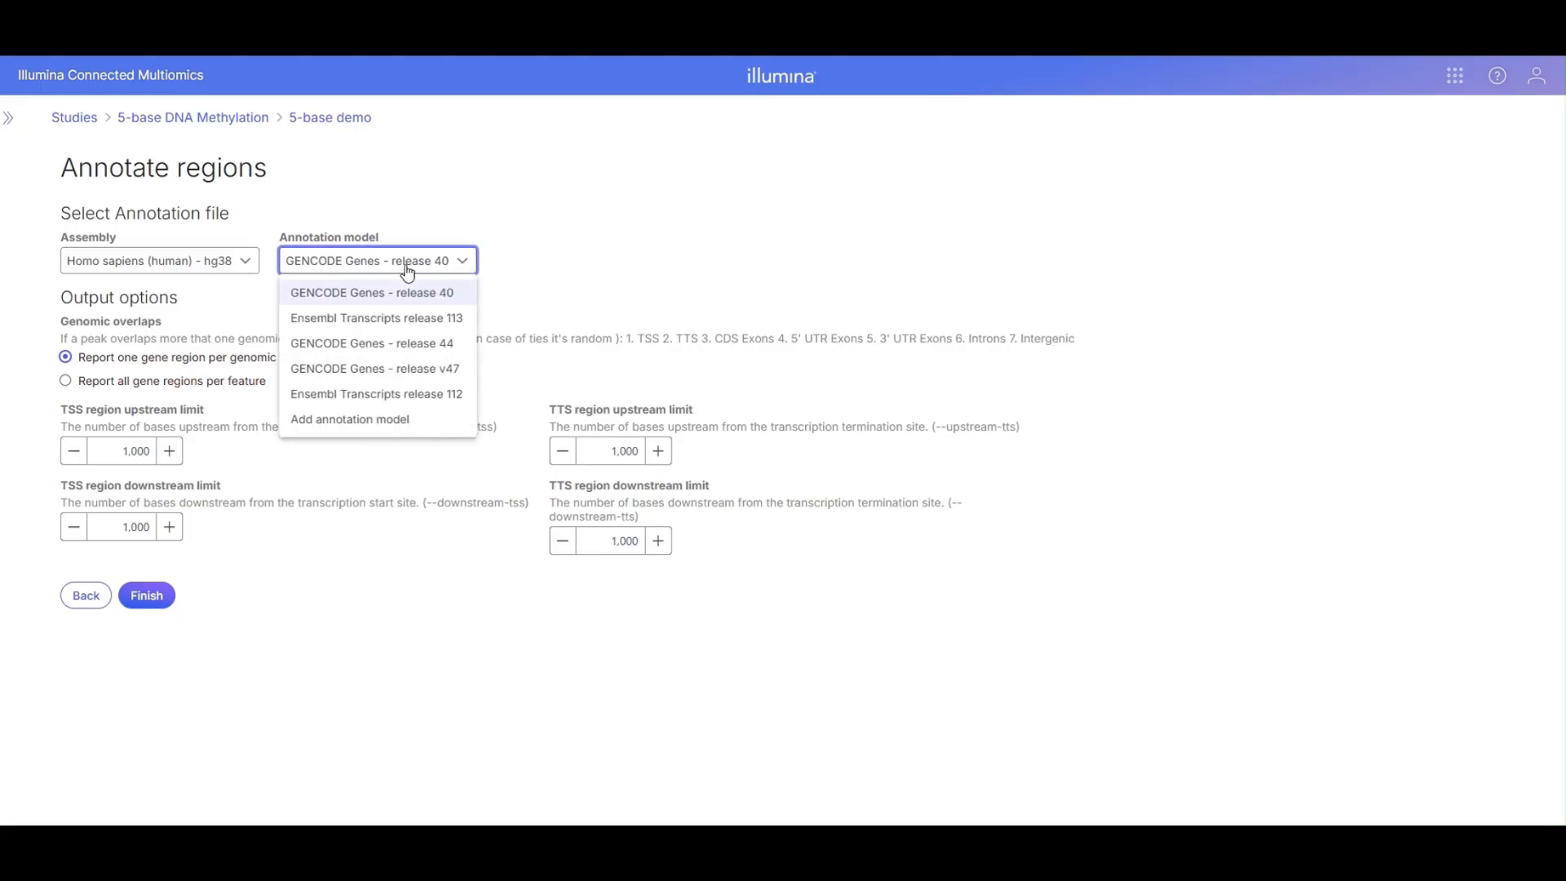
left_click(402, 344)
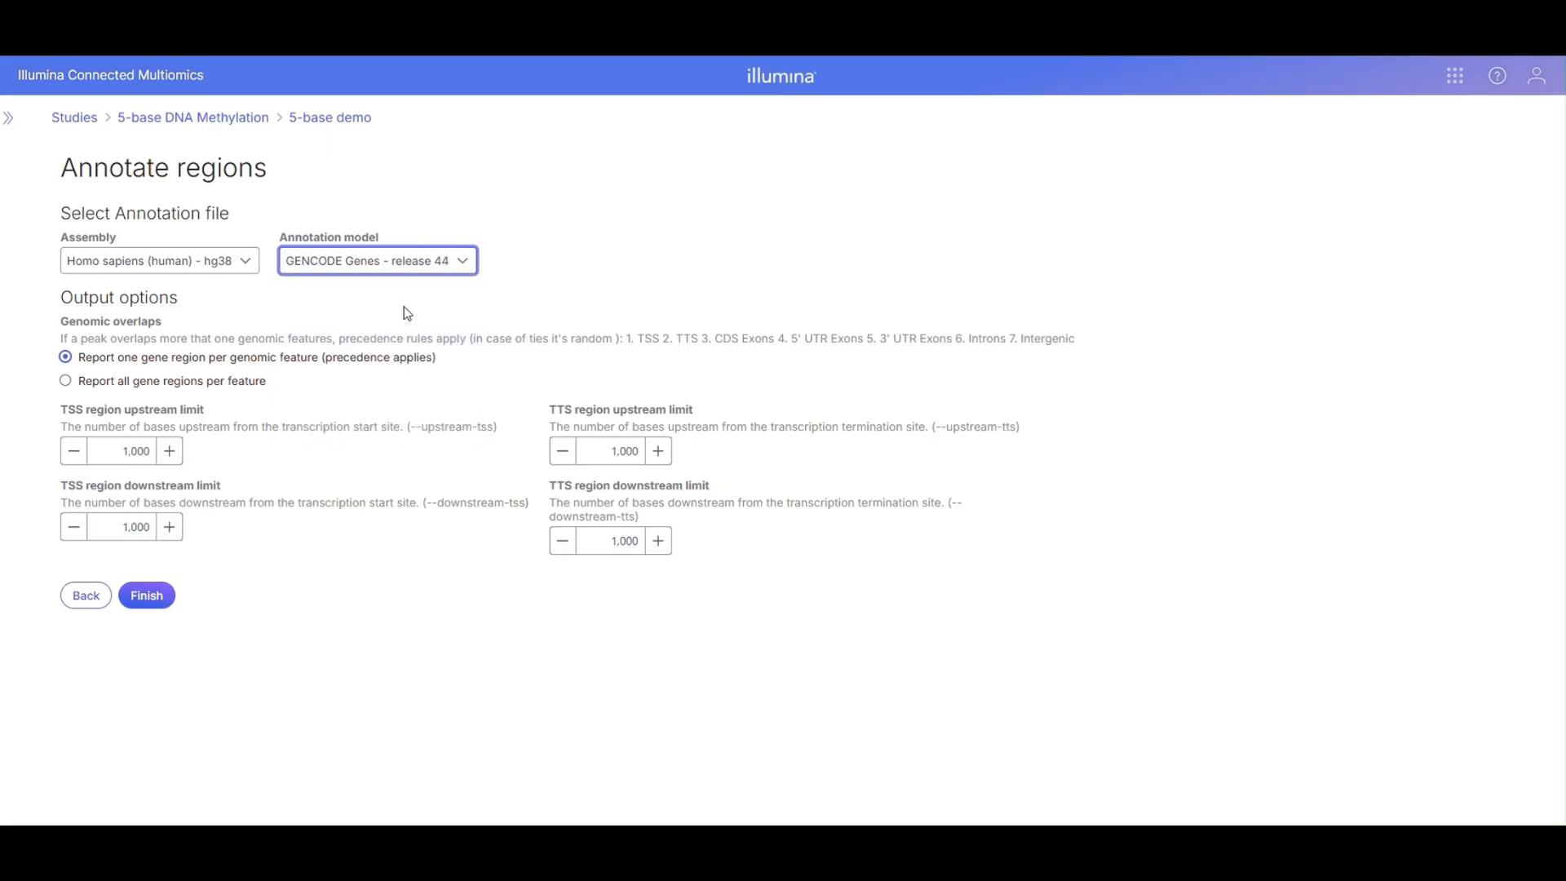
left_click(407, 313)
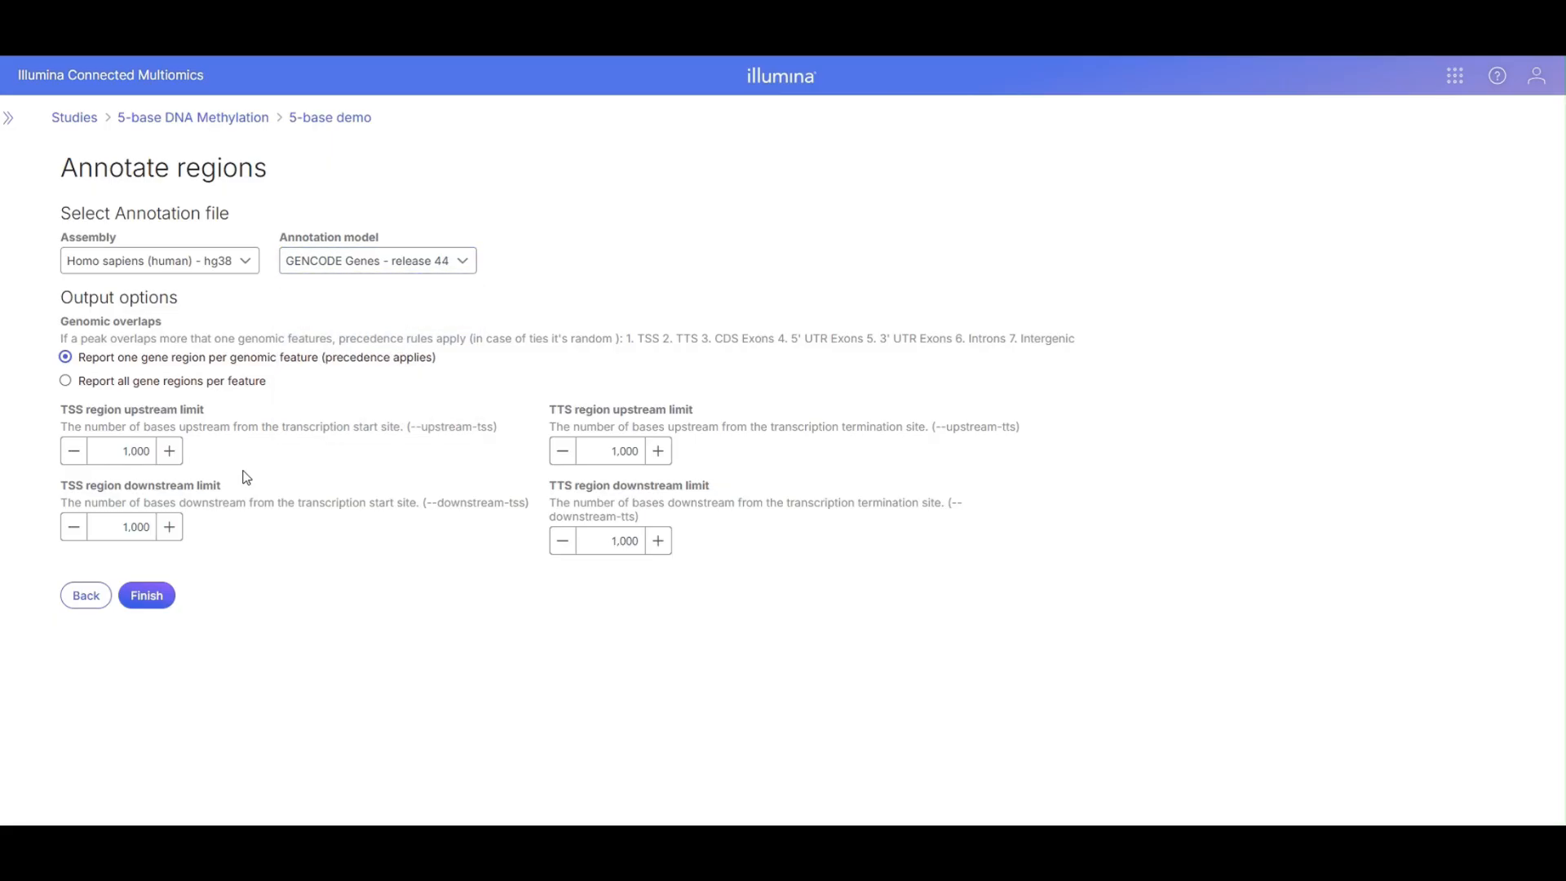
left_click(160, 604)
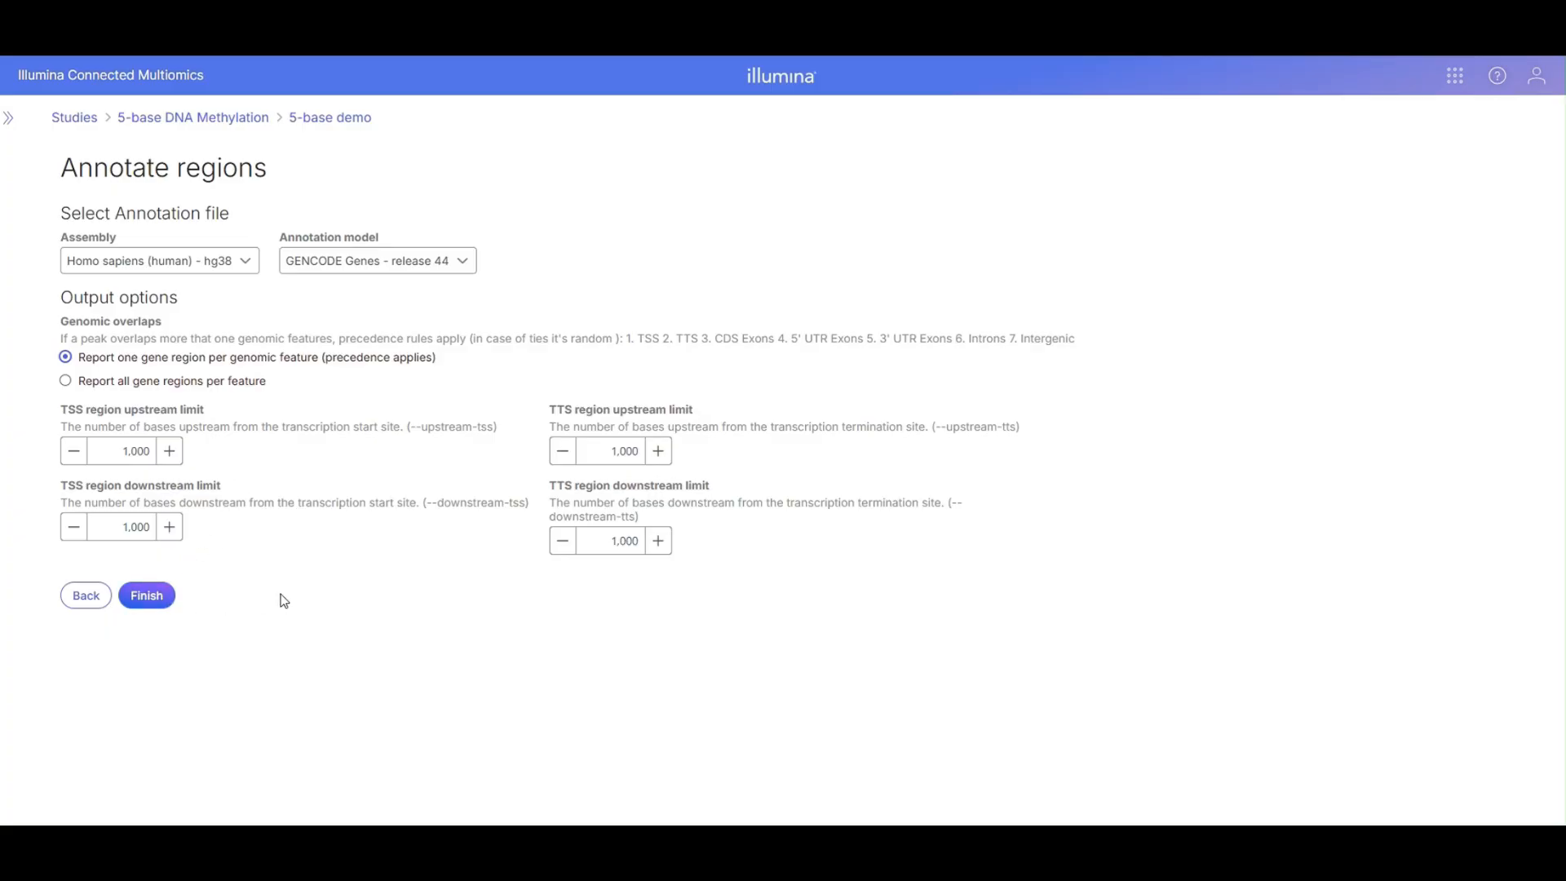